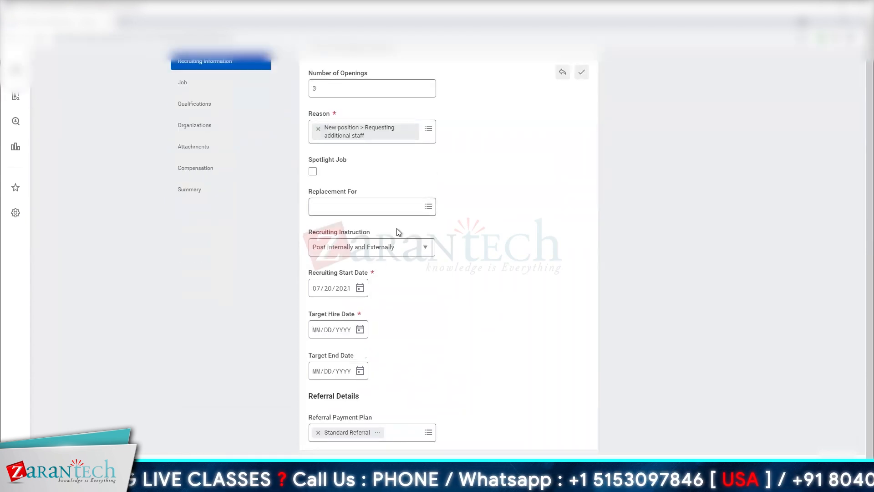
- Set Recruiting Start Date and Target Hire Date to 07/21/2021 and Target End Date to 07/30/2021 in the recruiting details
click(404, 256)
click(384, 311)
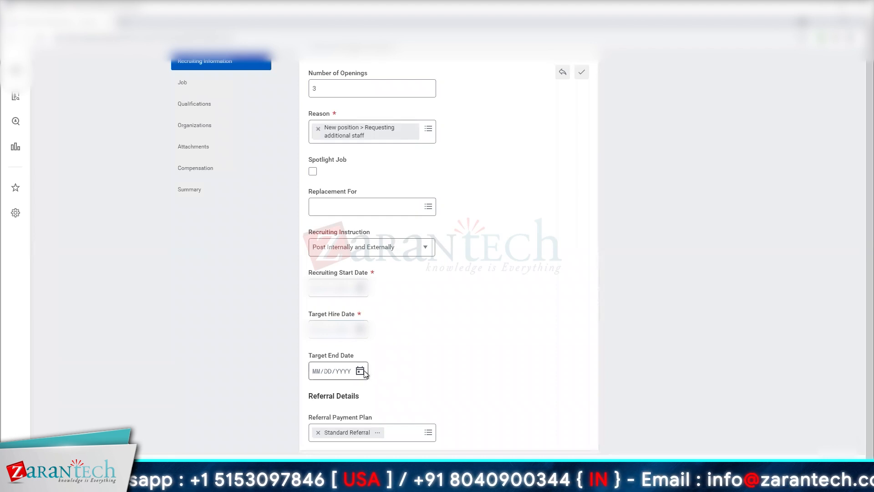
double_click(286, 329)
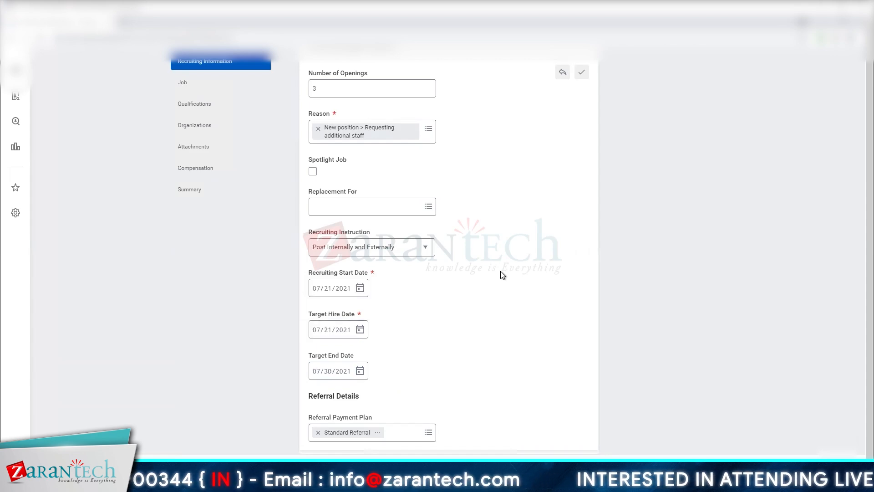
scroll(500, 272, down, 1)
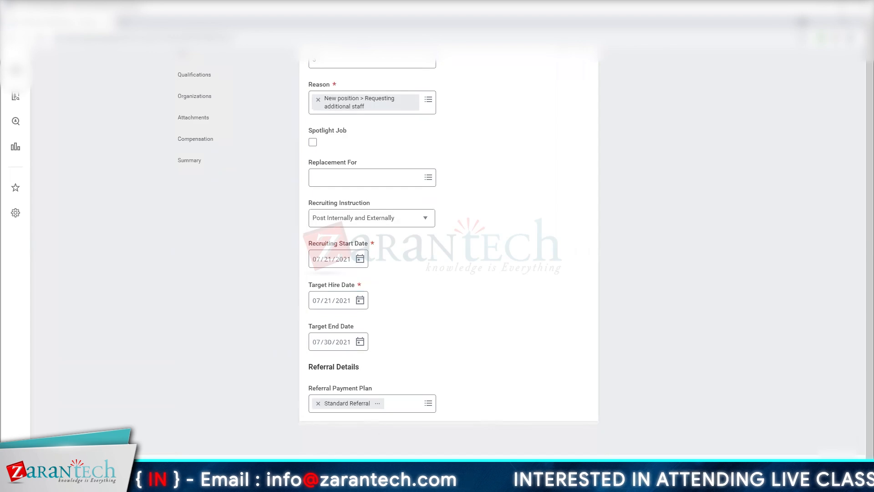
scroll(197, 296, up, 3)
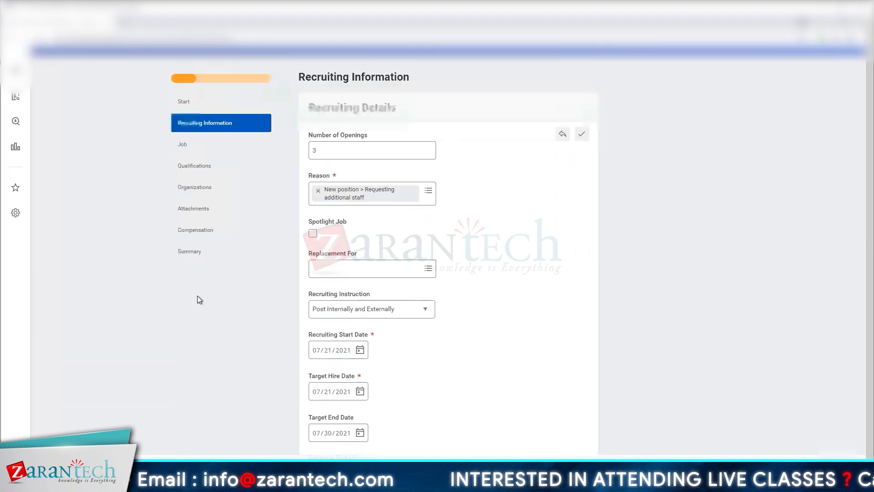
scroll(192, 228, up, 1)
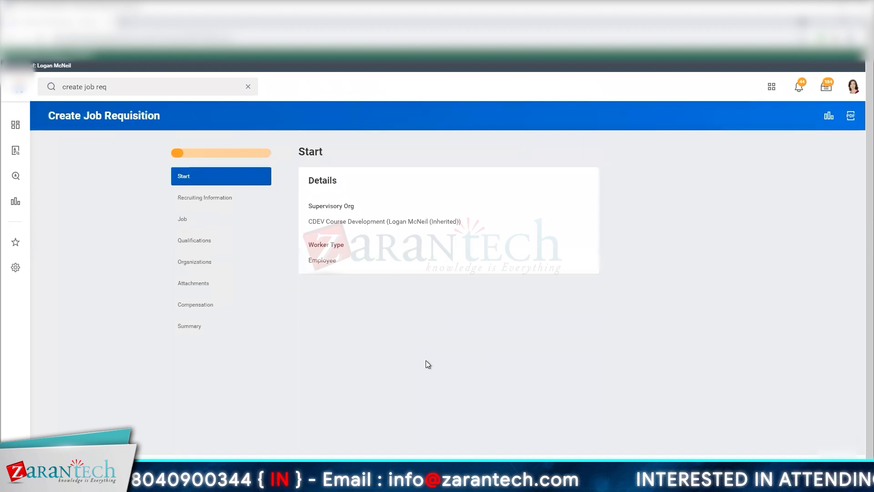
- Reopen the recruiting details and set Target Hire Date to 07/30/2021 and Target End Date to 08/06/2021
click(228, 199)
scroll(353, 268, down, 2)
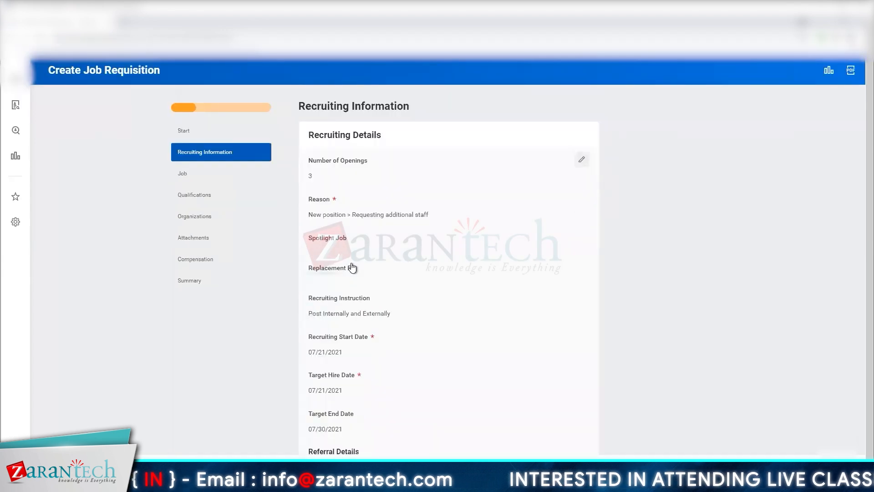
click(582, 114)
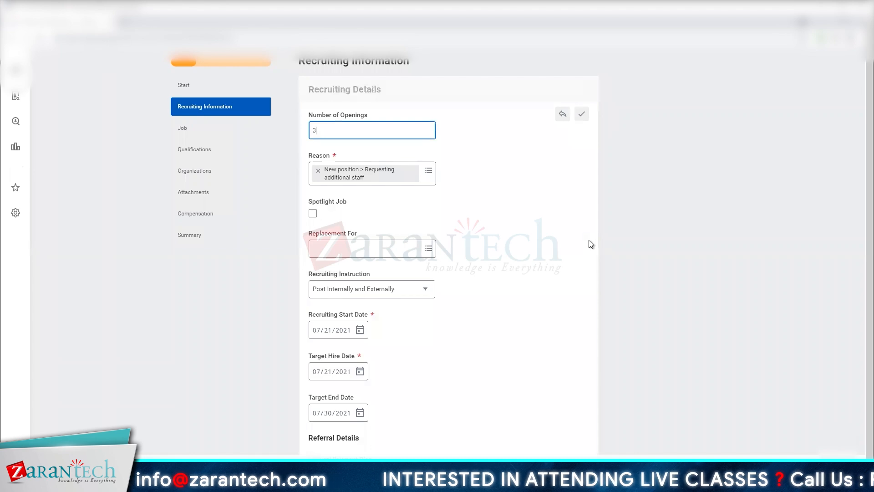
scroll(591, 244, down, 1)
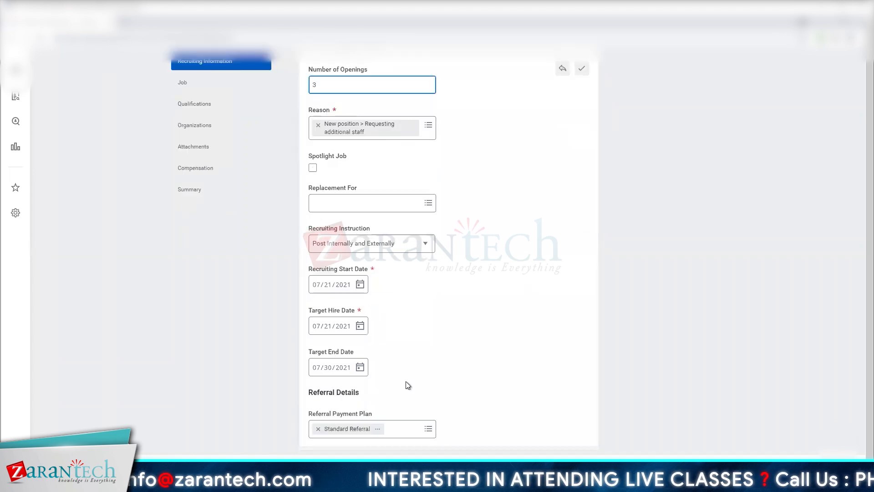
click(343, 368)
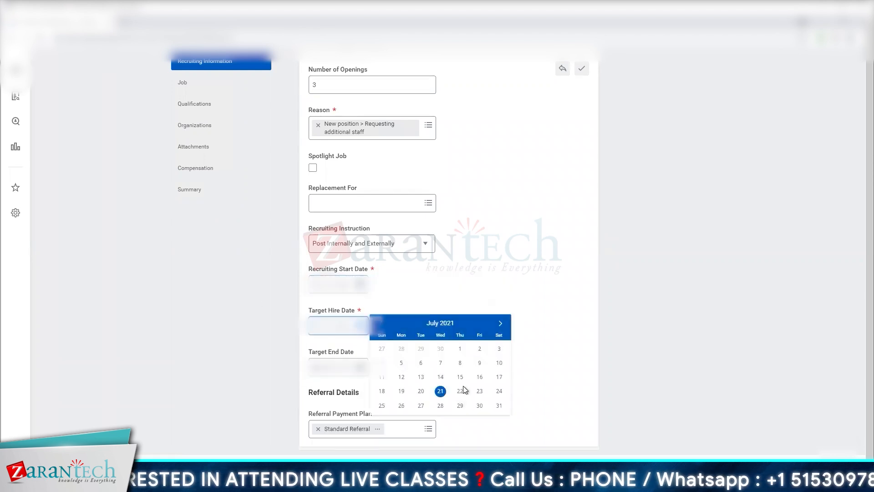
click(480, 405)
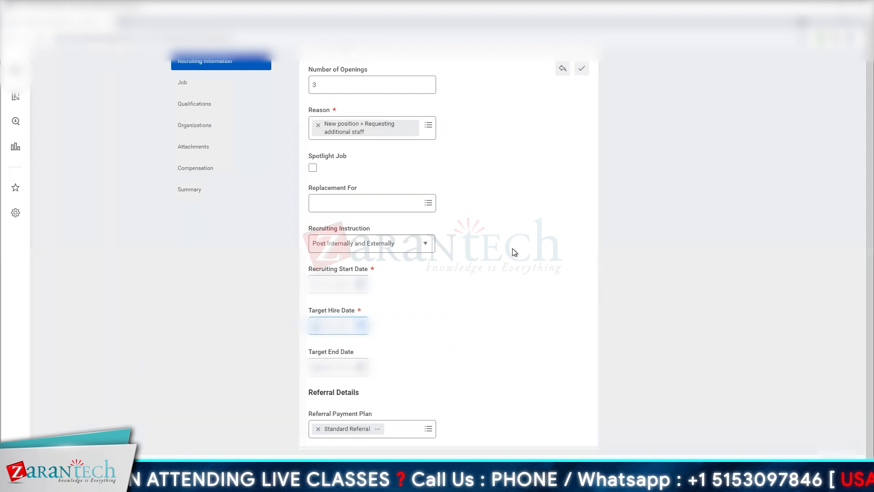
click(362, 373)
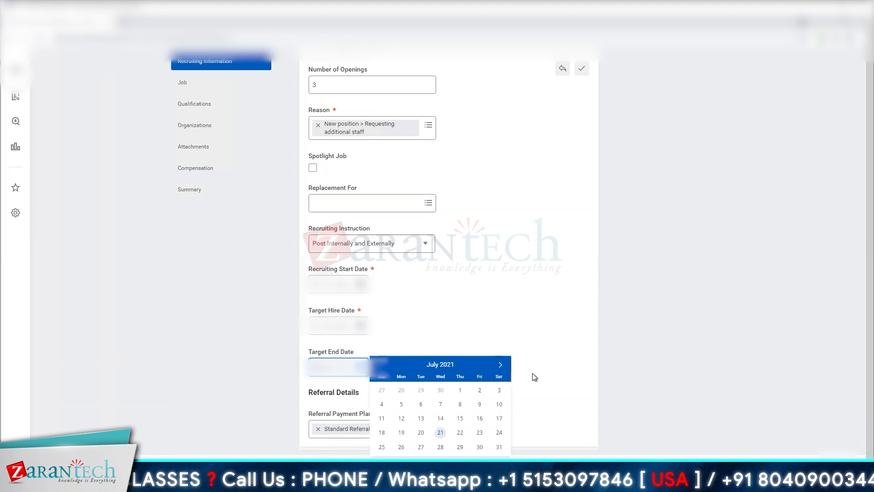
click(500, 364)
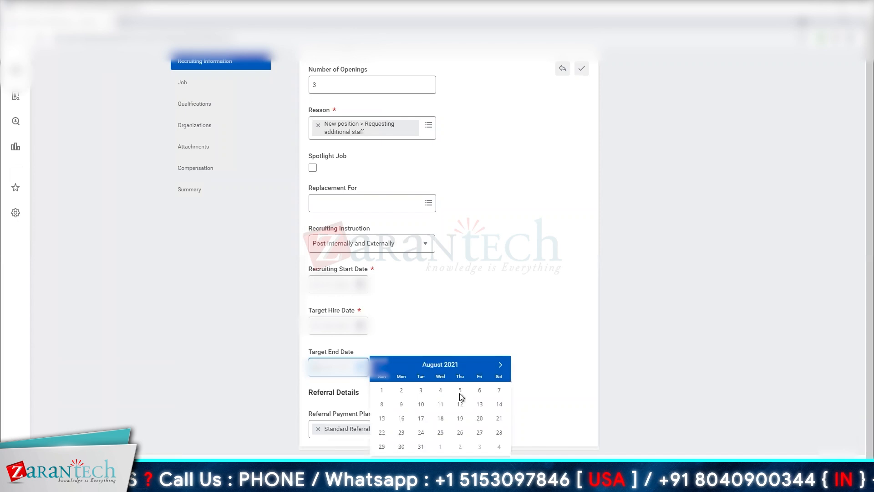
click(479, 391)
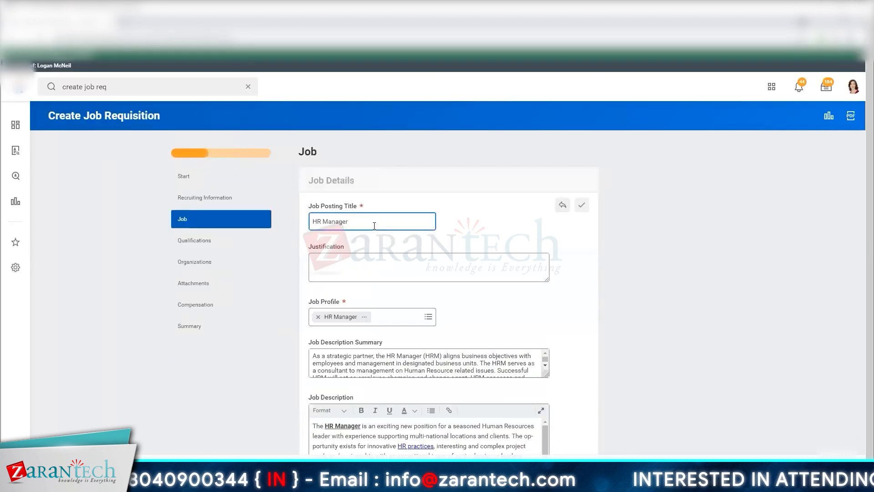
- In the job details, keep the HR Manager posting title and set the Primary Location to New York
click(505, 316)
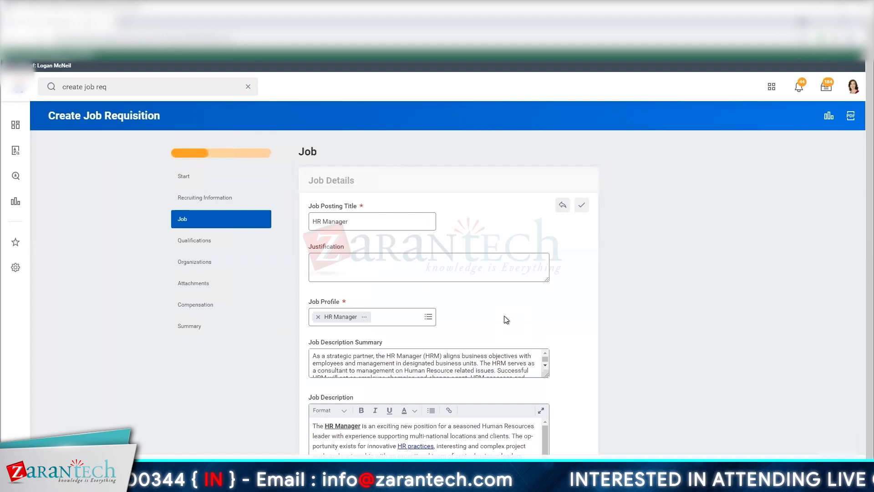
scroll(498, 354, down, 1)
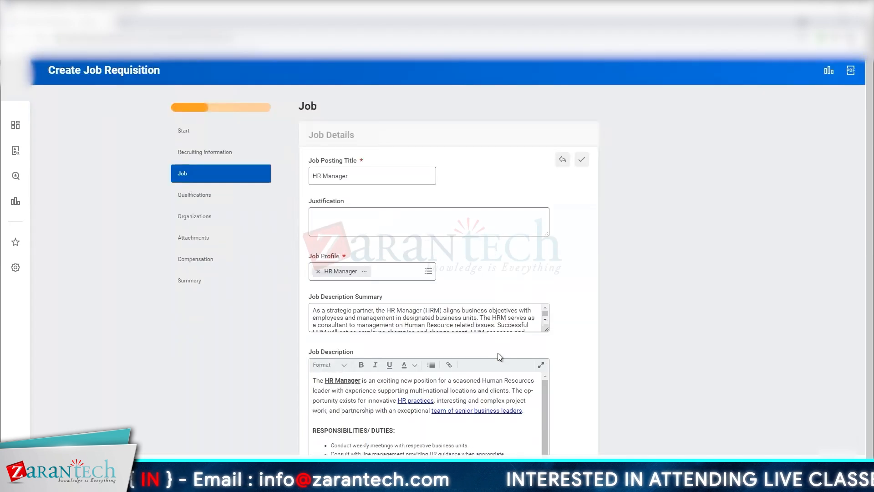
scroll(498, 353, down, 6)
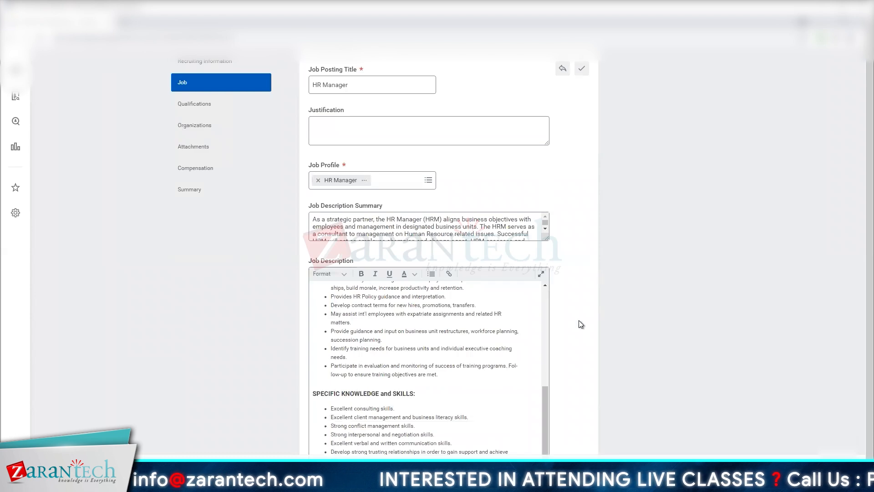
scroll(581, 324, down, 10)
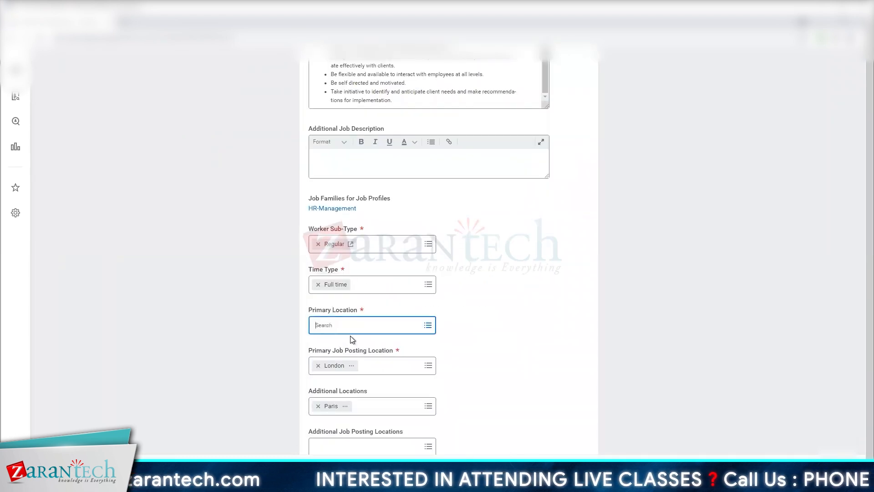
text(new york)
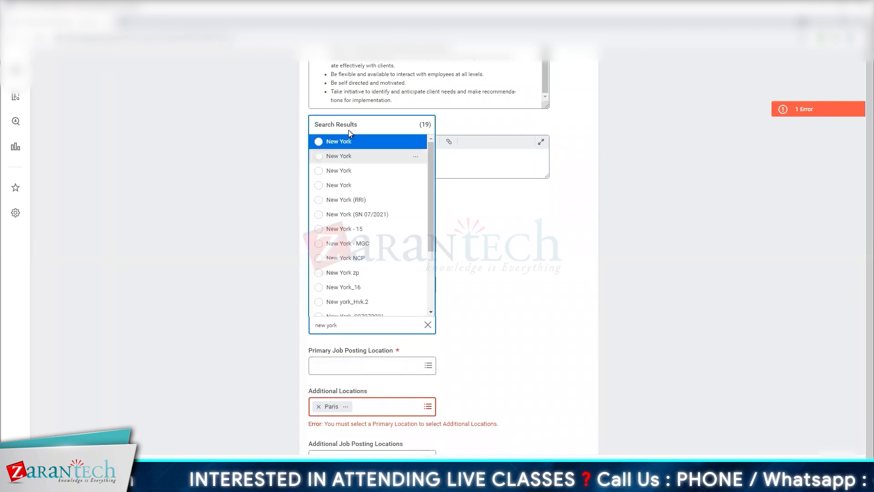
key(Return)
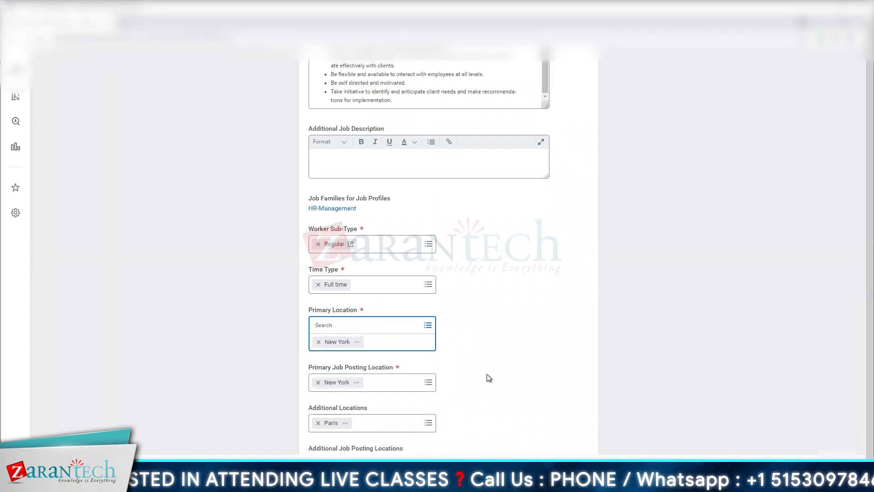
- Complete the job details with AA_Houston and London as additional locations and additional job posting locations, and 40 scheduled weekly hours
scroll(487, 374, up, 3)
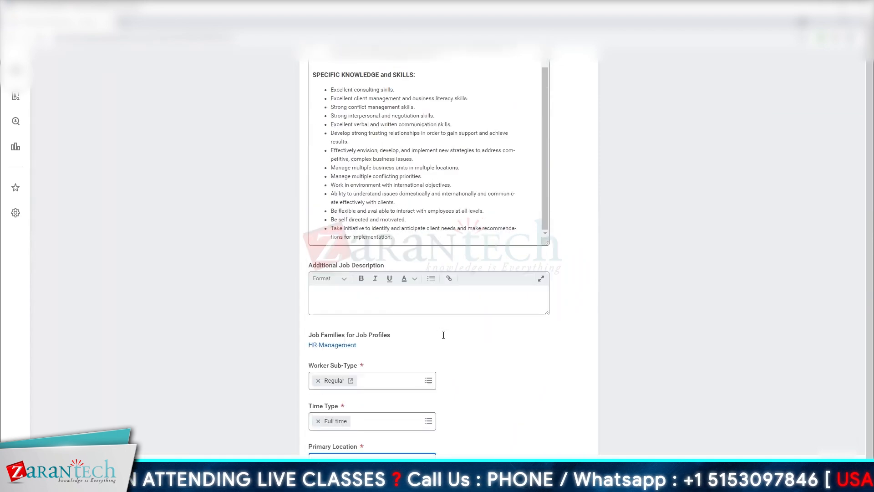
scroll(444, 337, down, 5)
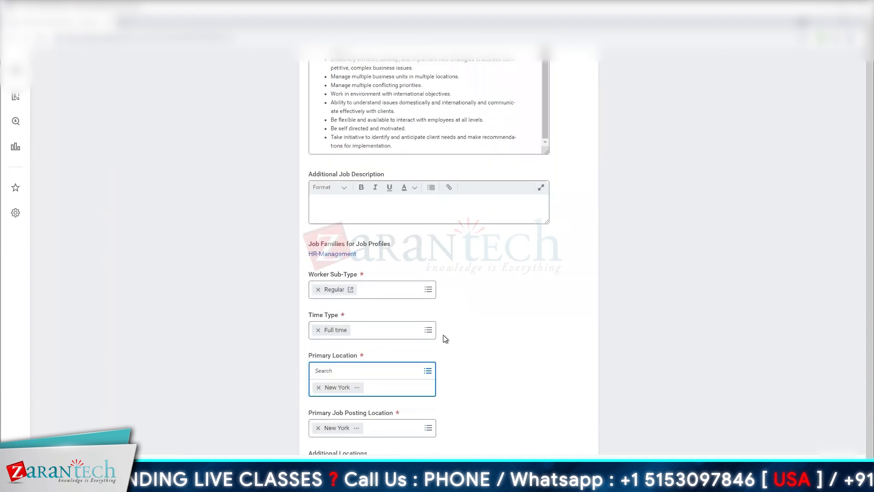
scroll(445, 339, down, 2)
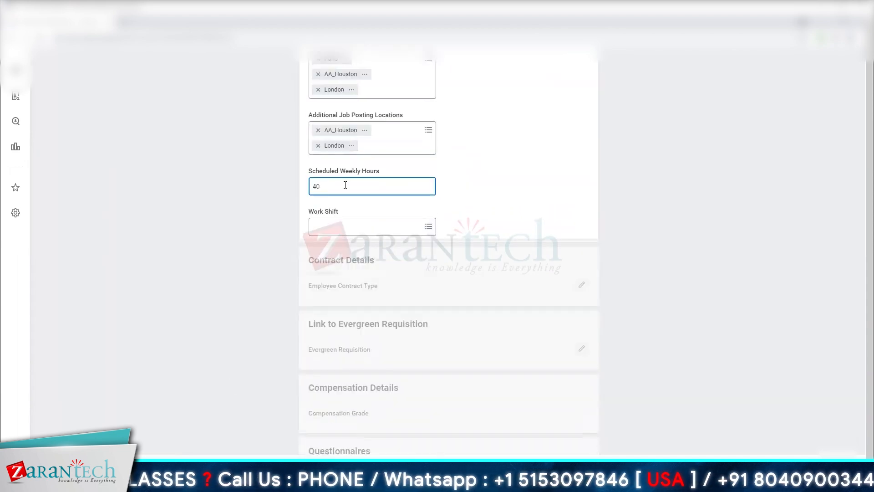
click(242, 233)
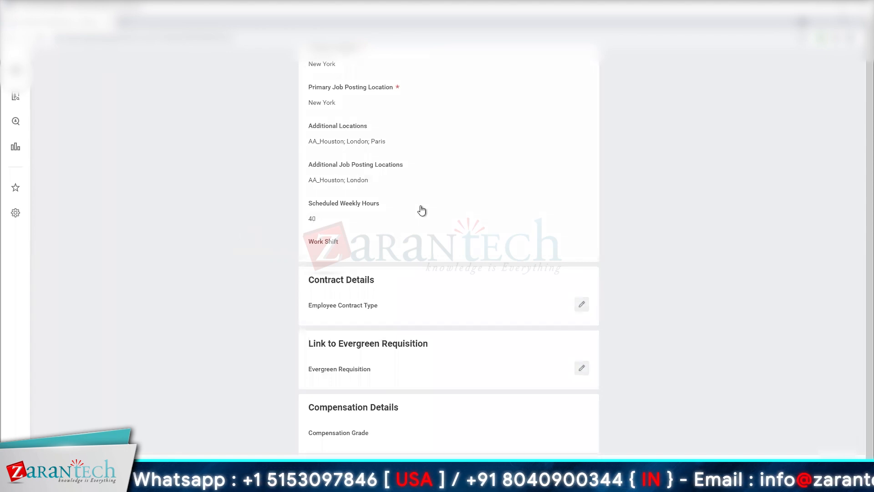
- Review the questionnaires and assessments, then the education and language qualifications, and continue to the Organizations page
scroll(421, 209, down, 6)
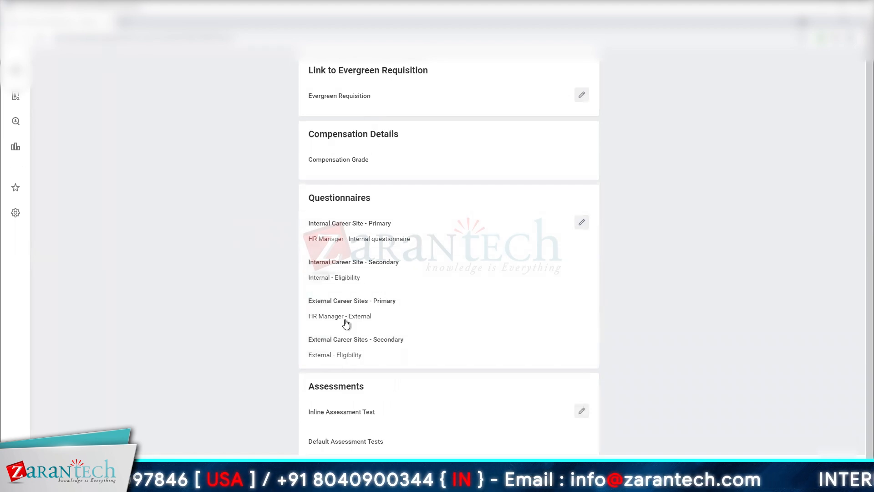
scroll(345, 322, down, 1)
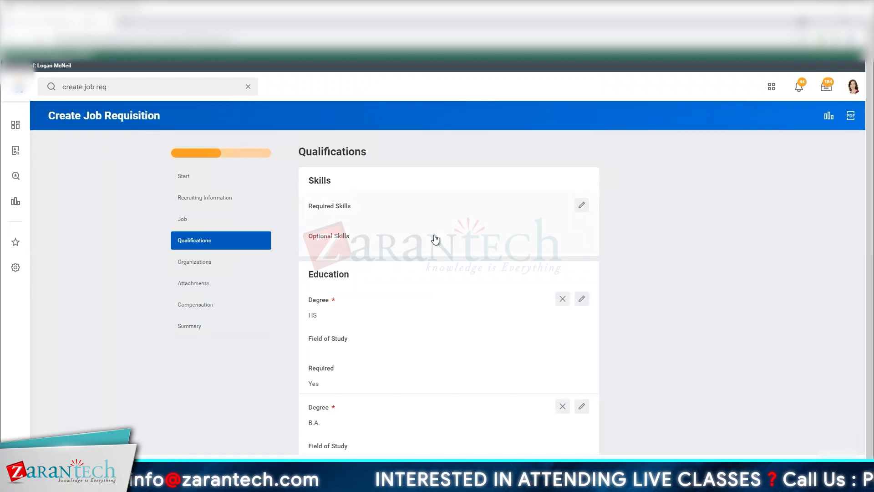
scroll(435, 239, down, 2)
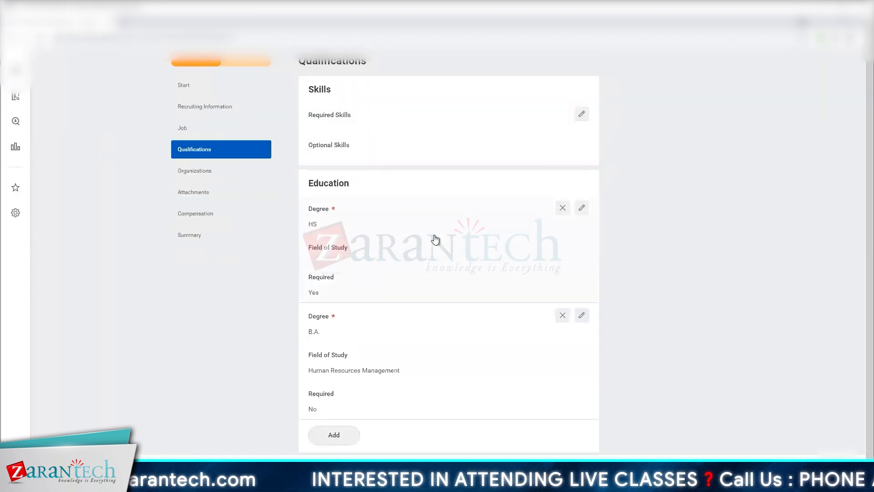
scroll(436, 239, down, 3)
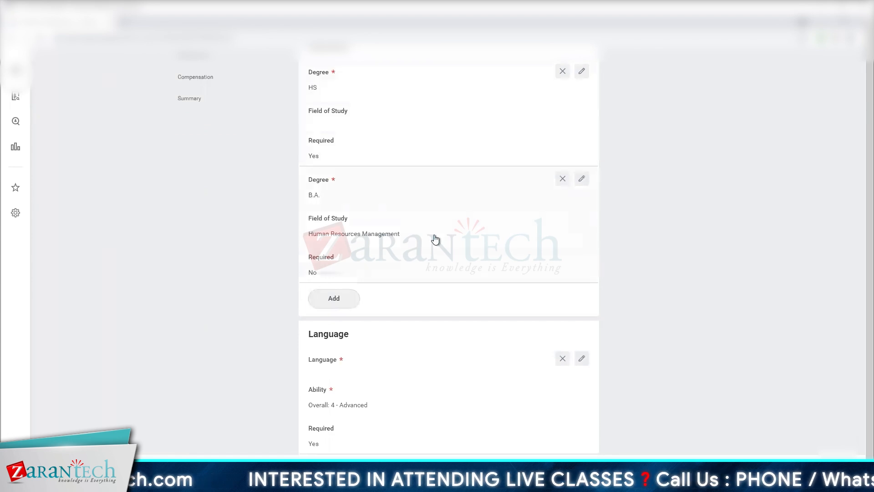
scroll(436, 239, up, 1)
scroll(436, 239, down, 2)
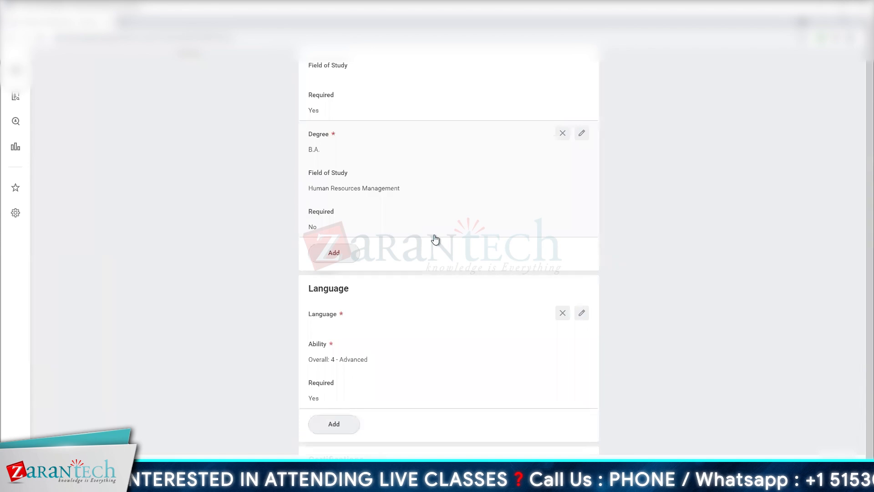
scroll(435, 239, down, 2)
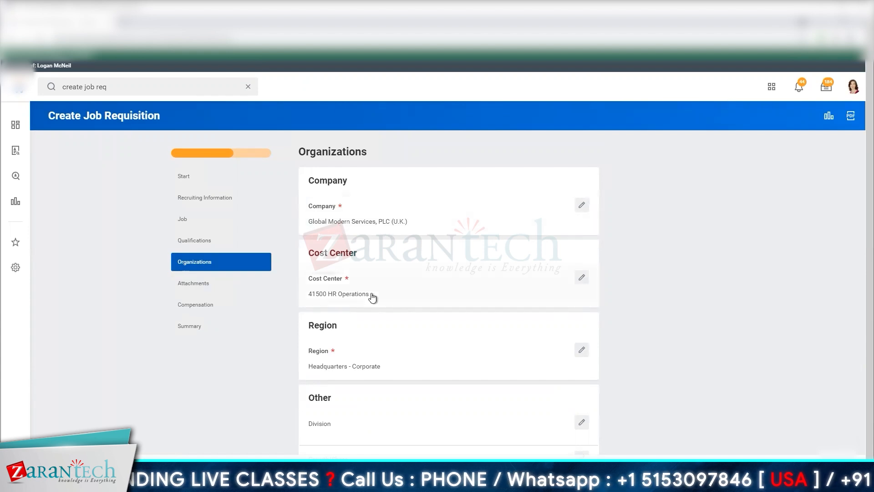
- Review the organization assignments and continue past Attachments to Compensation without adding a document
scroll(351, 377, down, 1)
scroll(350, 379, down, 1)
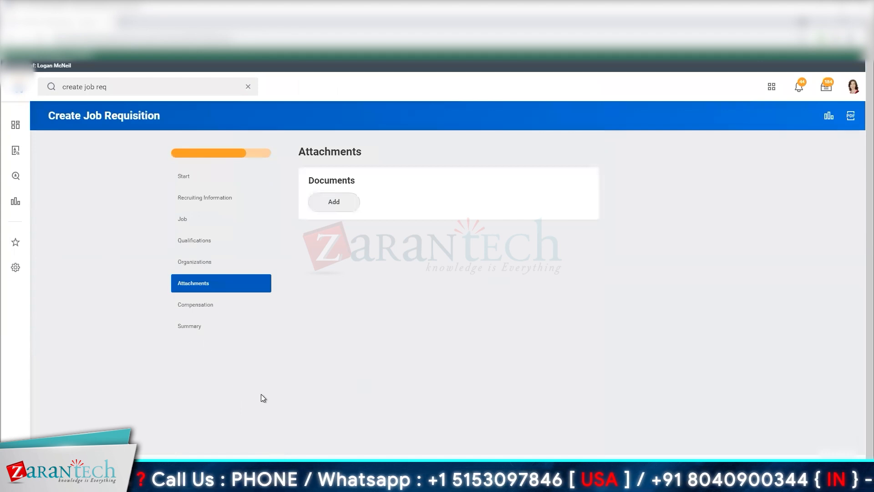
click(237, 475)
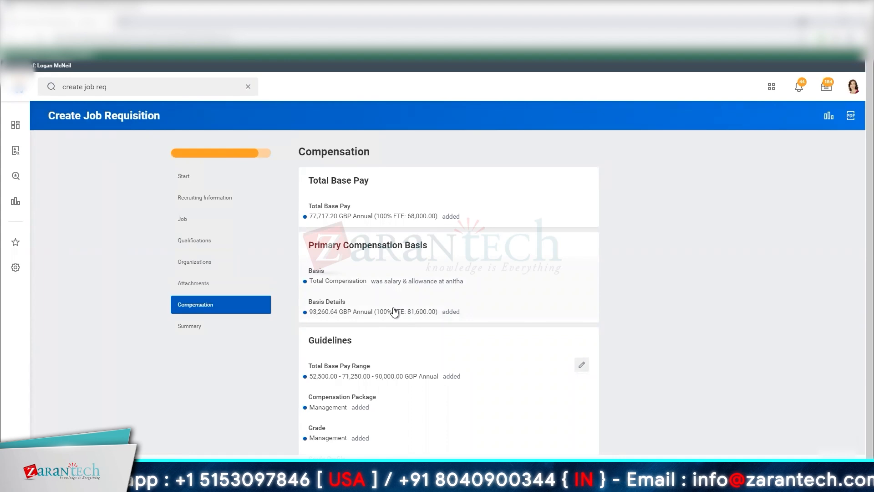
- Examine the requisition's total base pay, primary compensation basis, guidelines and salary assignment
scroll(395, 312, down, 1)
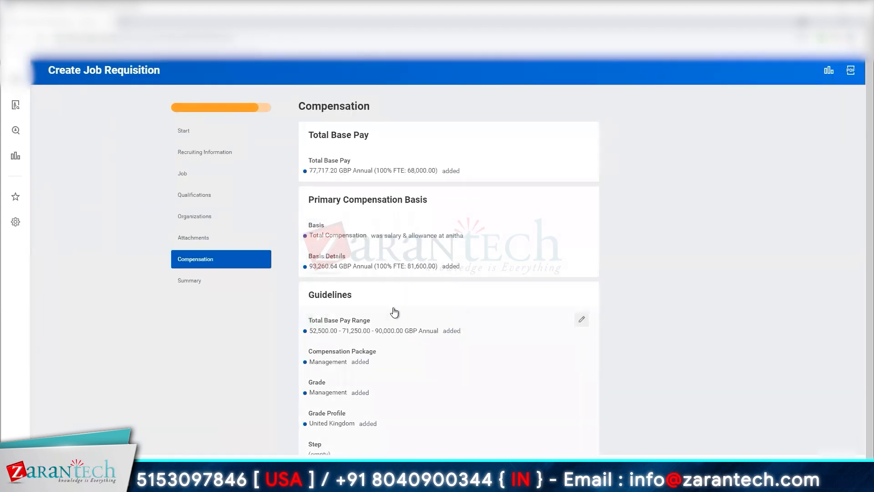
scroll(394, 313, down, 1)
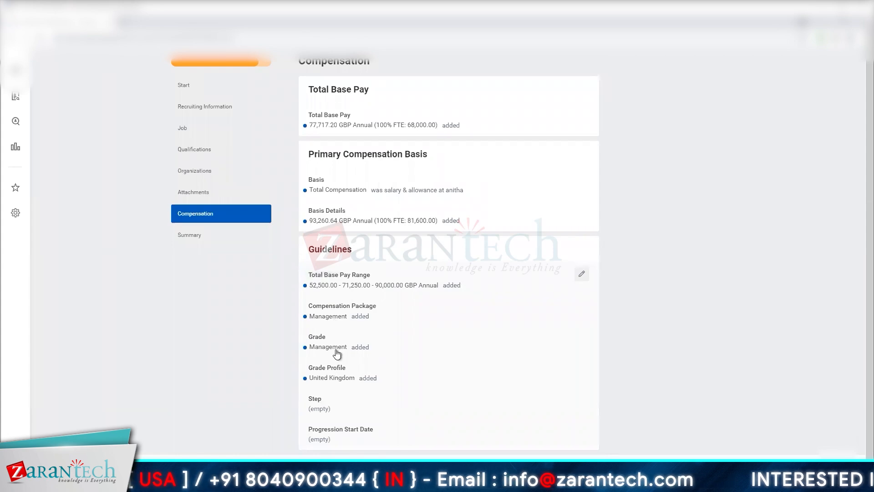
scroll(342, 380, down, 2)
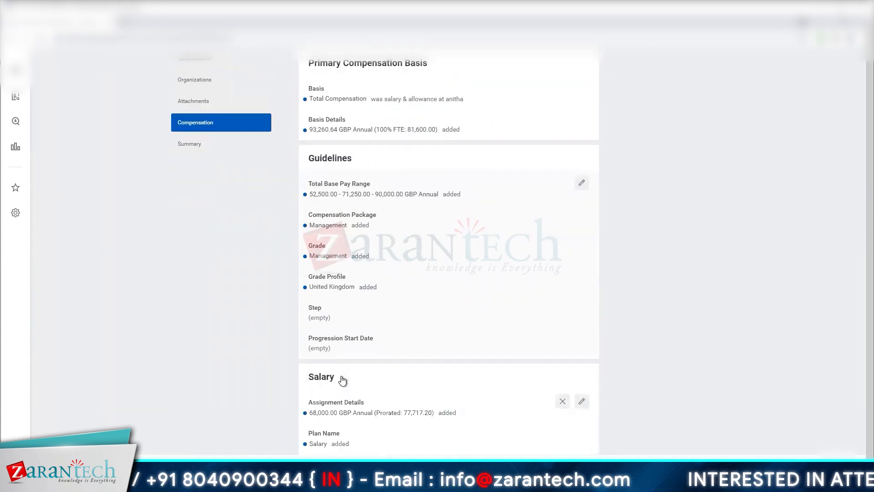
scroll(343, 380, down, 2)
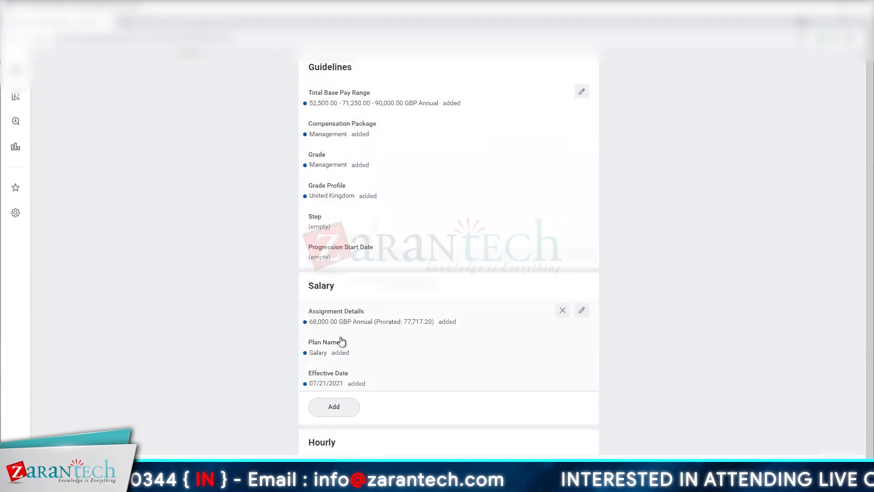
- Review the requisition's salary, merit and bonus plan assignments and continue to the summary
scroll(342, 321, down, 3)
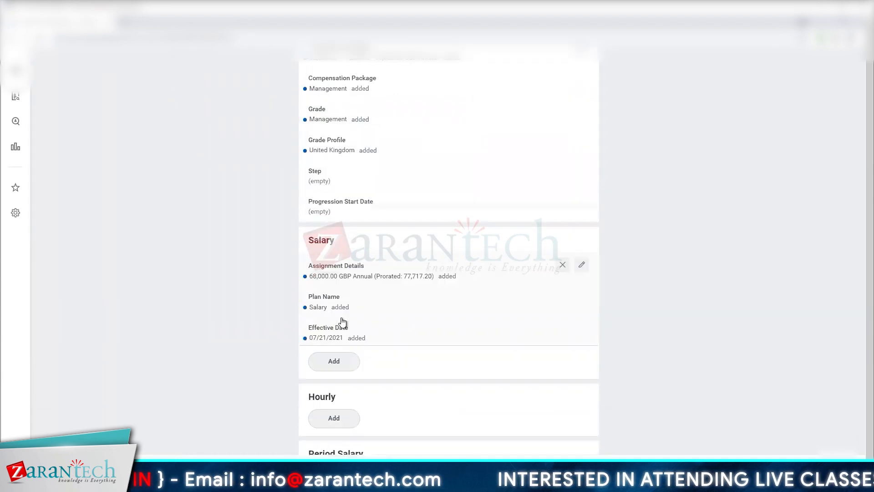
scroll(342, 323, down, 4)
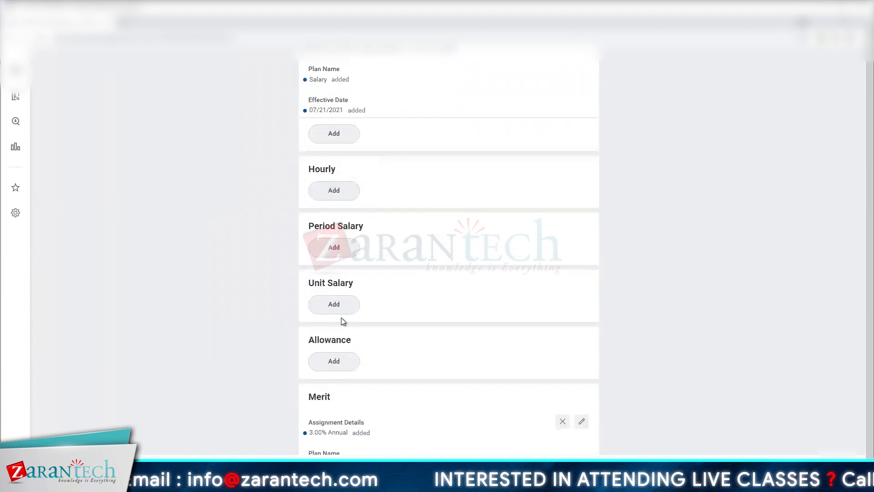
scroll(348, 382, down, 1)
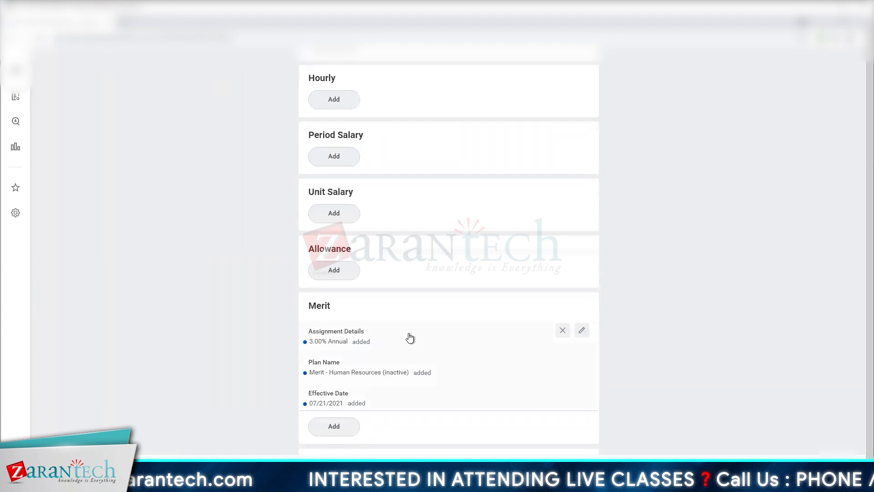
scroll(411, 337, down, 2)
scroll(411, 337, down, 2)
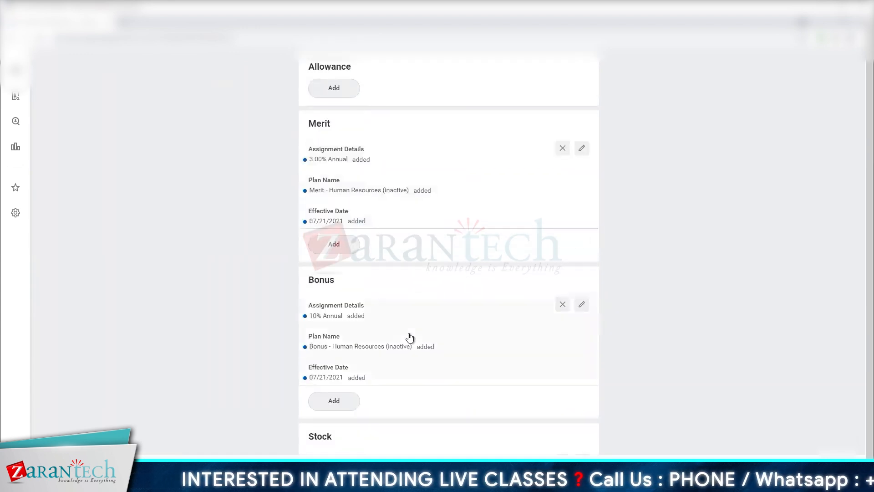
scroll(410, 337, down, 6)
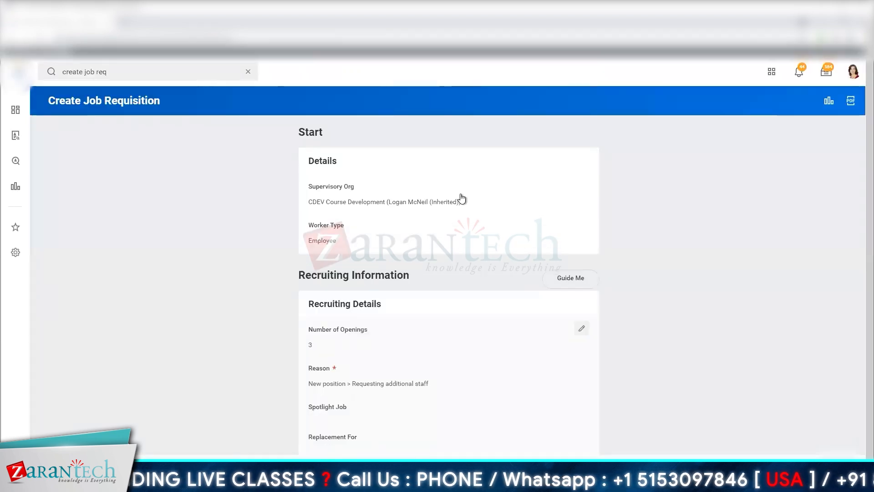
- Review the requisition summary from the start and recruiting details through the job description and questionnaires, and try to submit it
scroll(283, 307, down, 4)
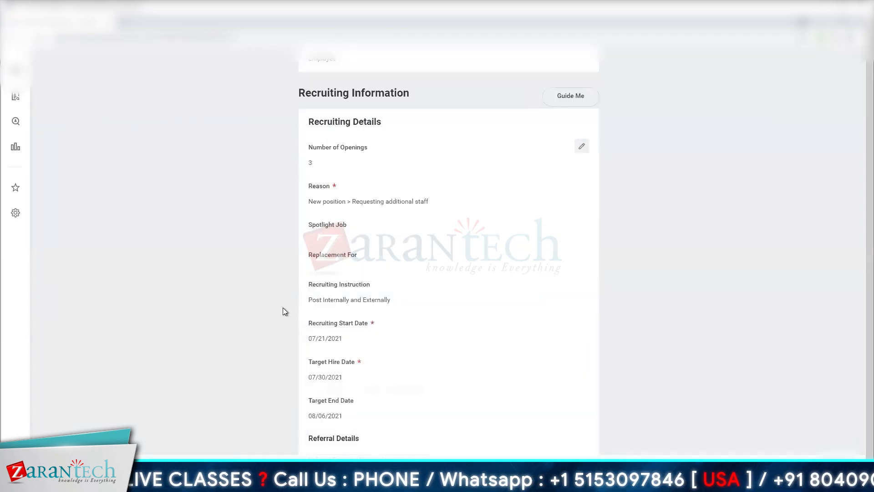
scroll(283, 308, down, 4)
scroll(175, 343, down, 10)
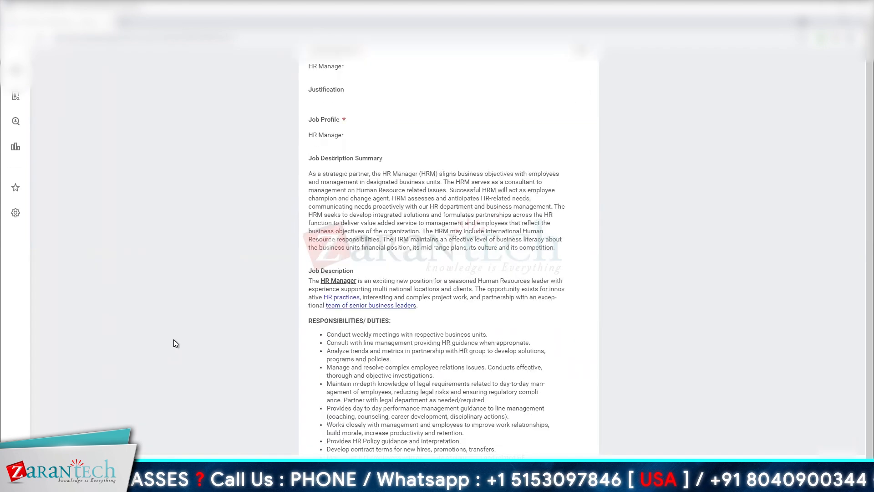
scroll(174, 342, down, 4)
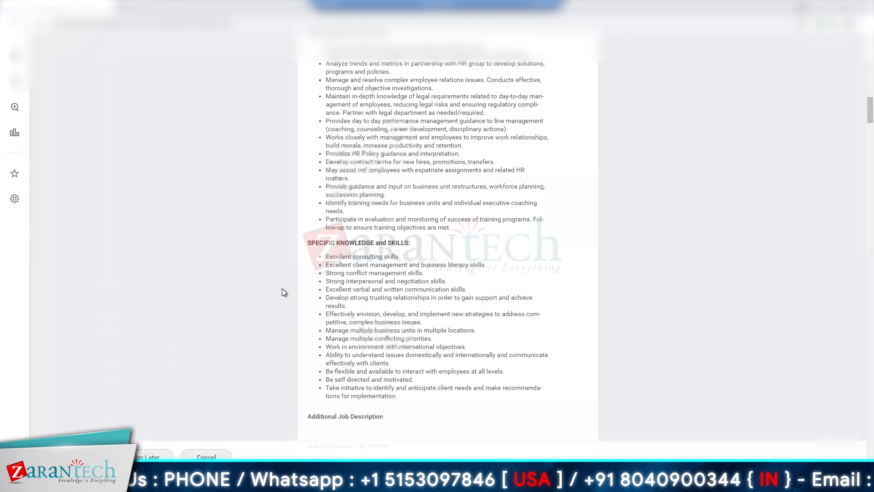
scroll(284, 291, down, 10)
scroll(283, 292, down, 12)
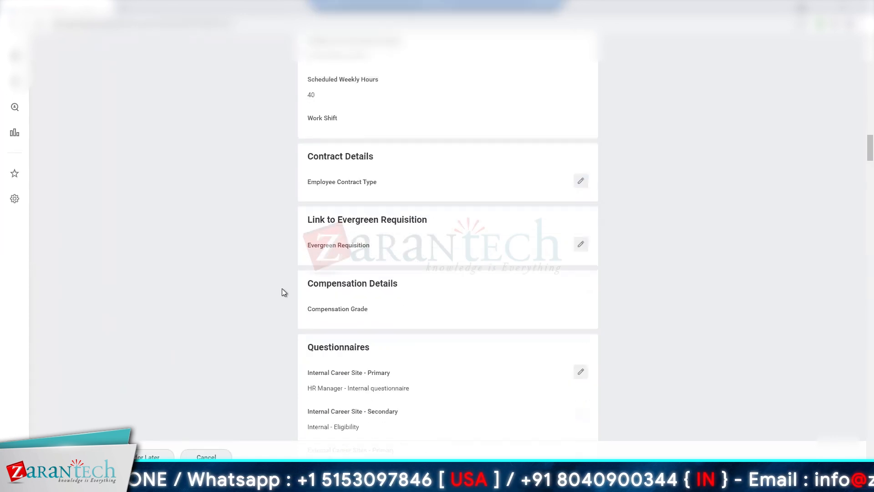
scroll(283, 292, down, 15)
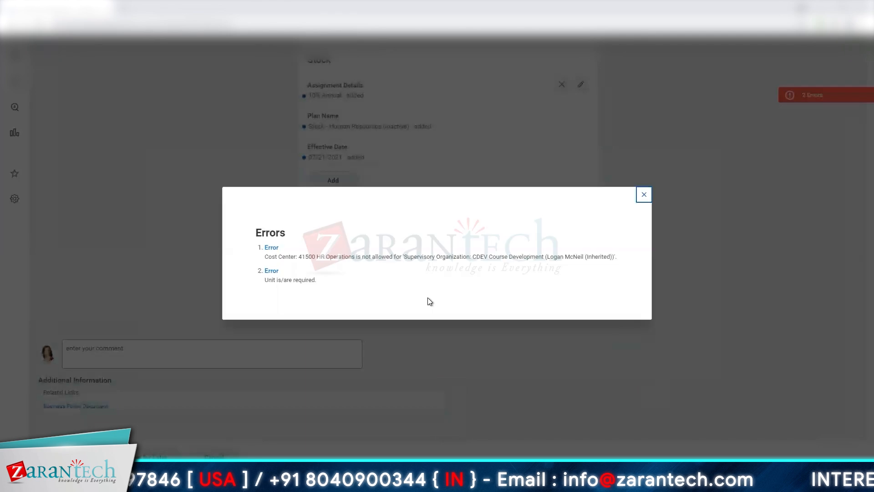
- Go to the cost center error, remove 41500 HR Operations and look for an allowed cost center
click(271, 248)
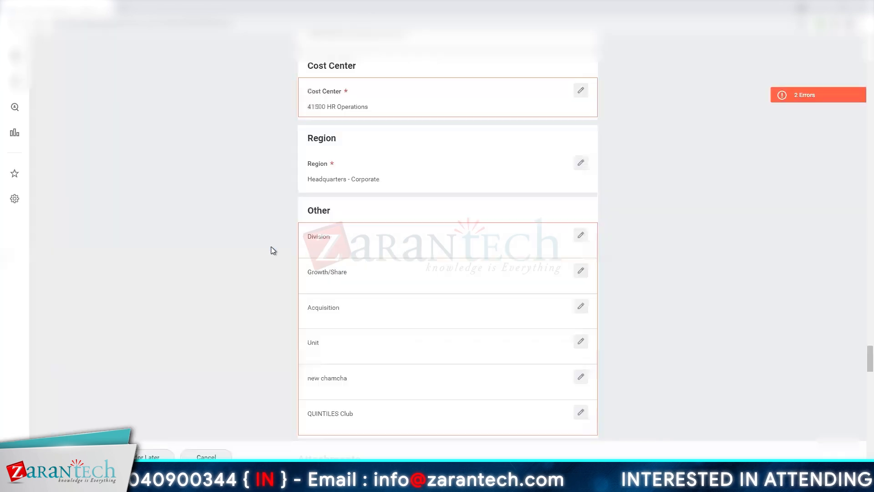
click(496, 102)
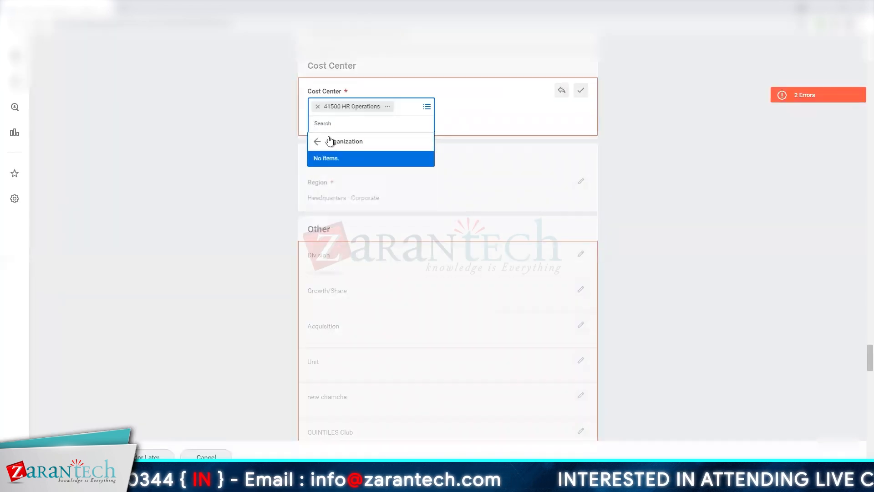
click(331, 141)
click(318, 106)
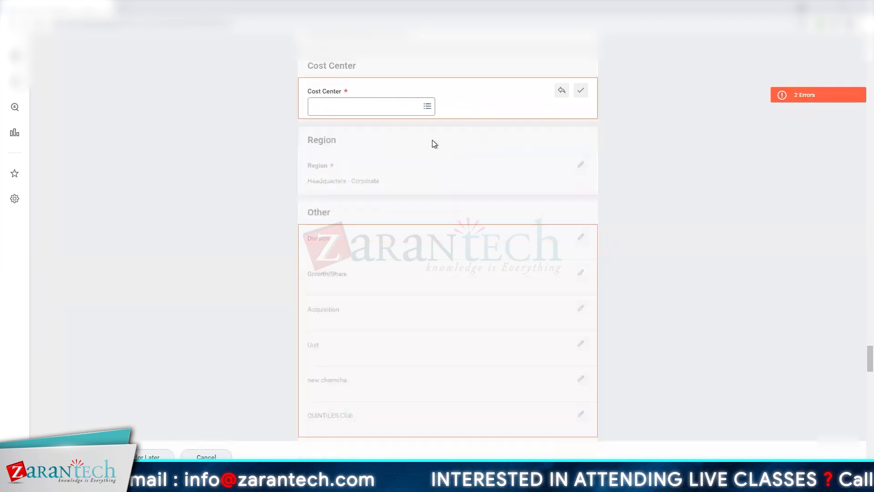
click(426, 107)
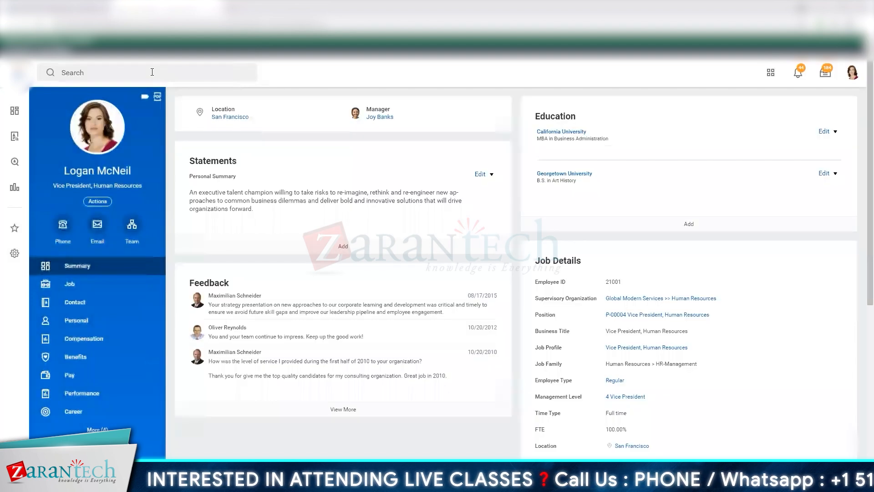
- Find the CDEV Course Development supervisory organization and examine its organization assignments
click(152, 72)
text(CDEV Course Development (Logan McNeil (Inherited)))
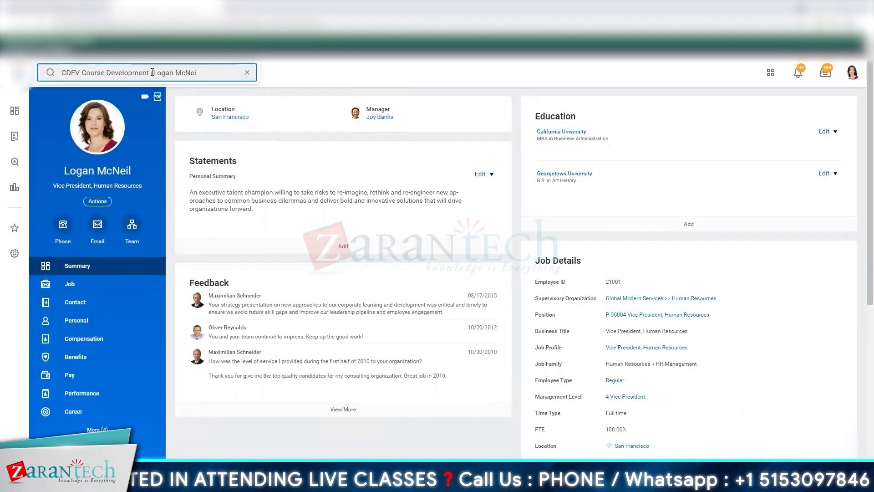
text(l)
key(Down)
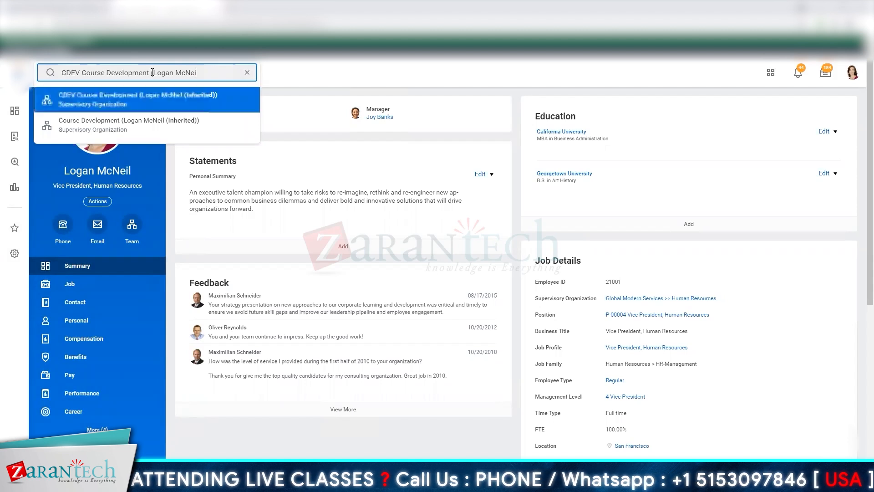
key(Return)
click(328, 191)
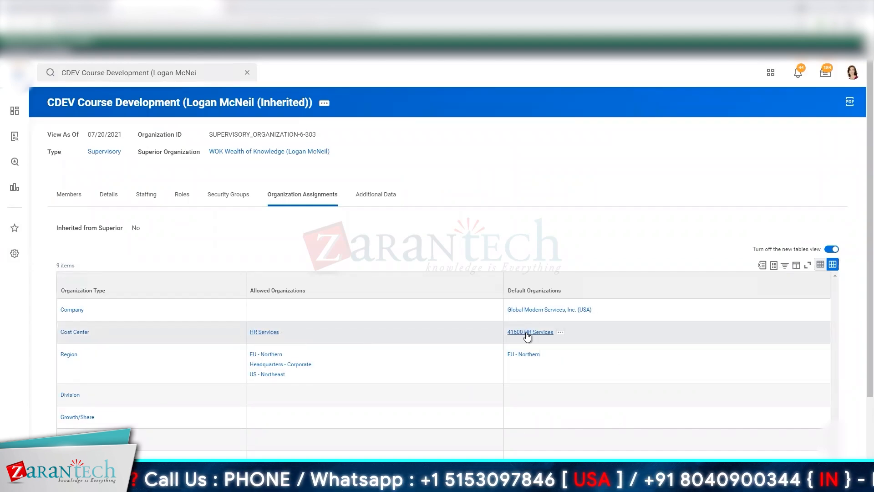
- Edit the CDEV Course Development supervisory organization, adding 41600 HR Services to its allowed cost centers, and save the change
click(327, 109)
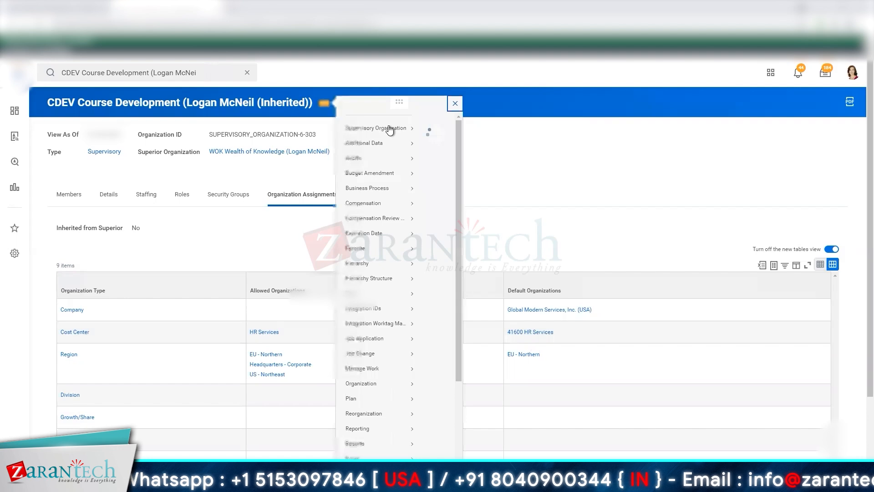
mouse_move(388, 126)
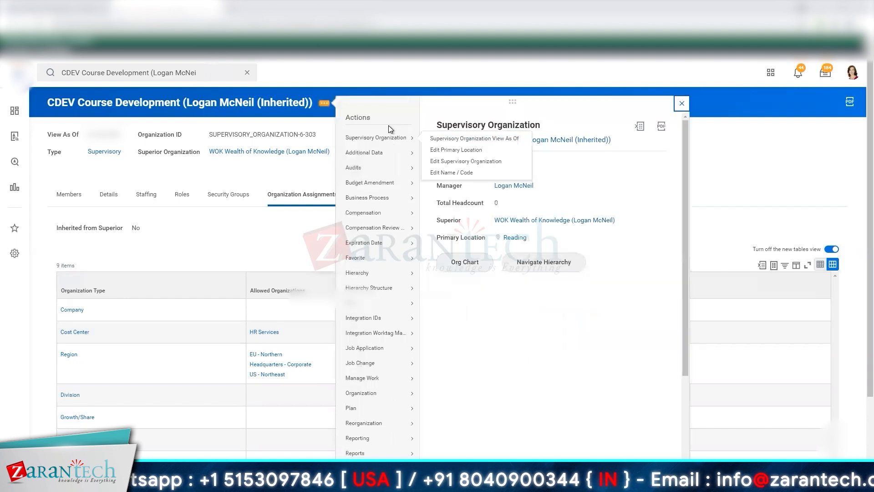
click(434, 139)
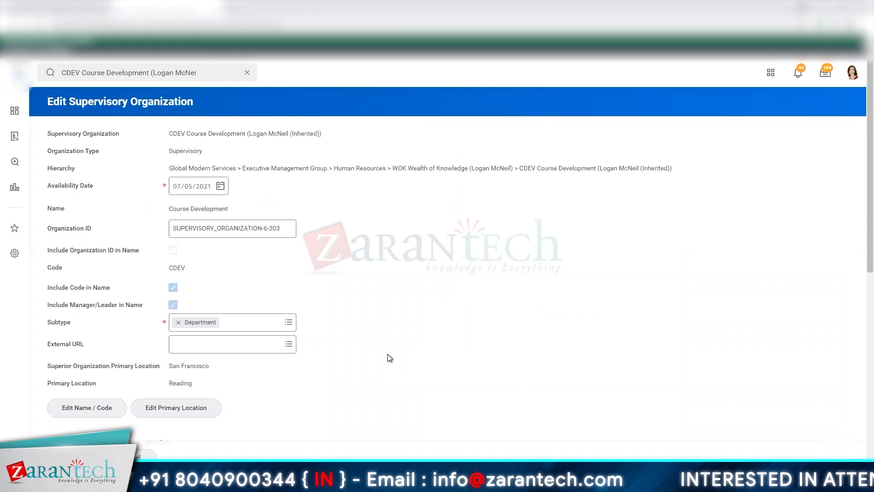
scroll(390, 358, down, 8)
click(450, 199)
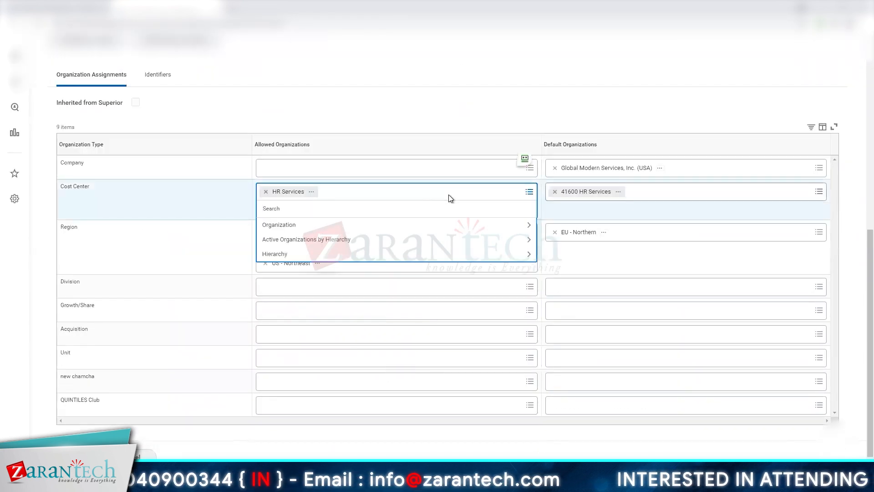
text(41600)
key(Return)
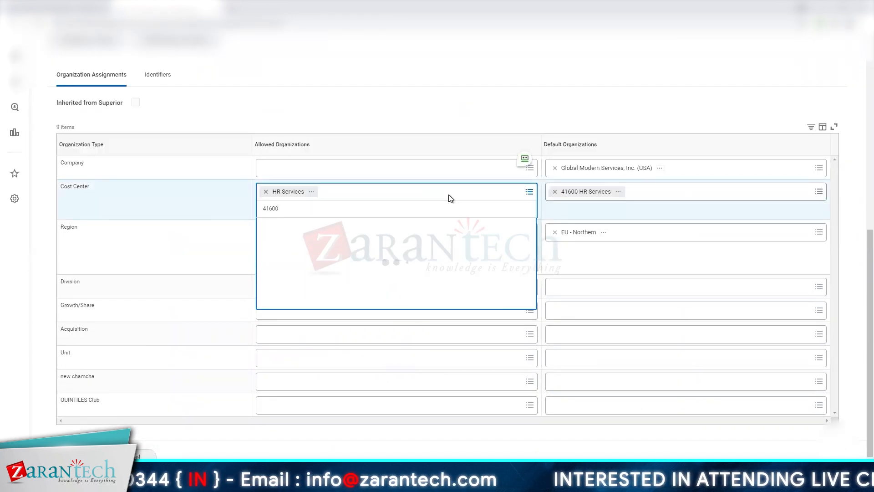
click(678, 202)
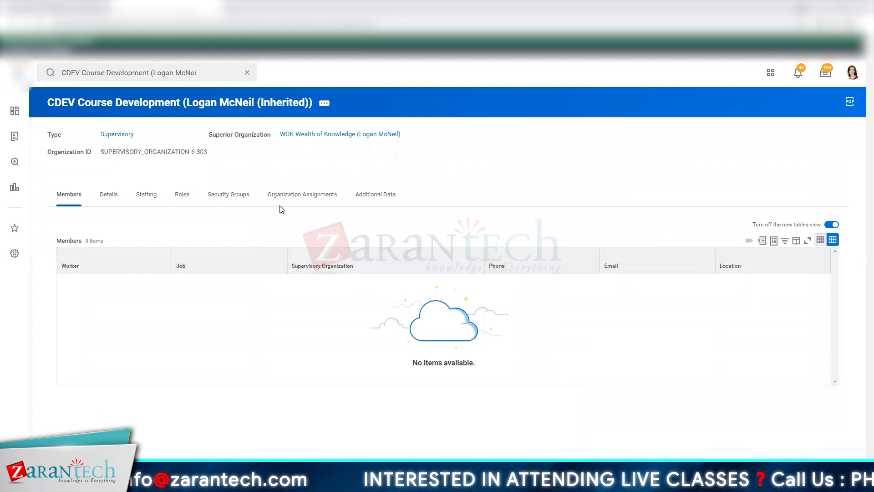
- Check the updated organization assignments of CDEV Course Development and recheck the job requisition summary
click(302, 195)
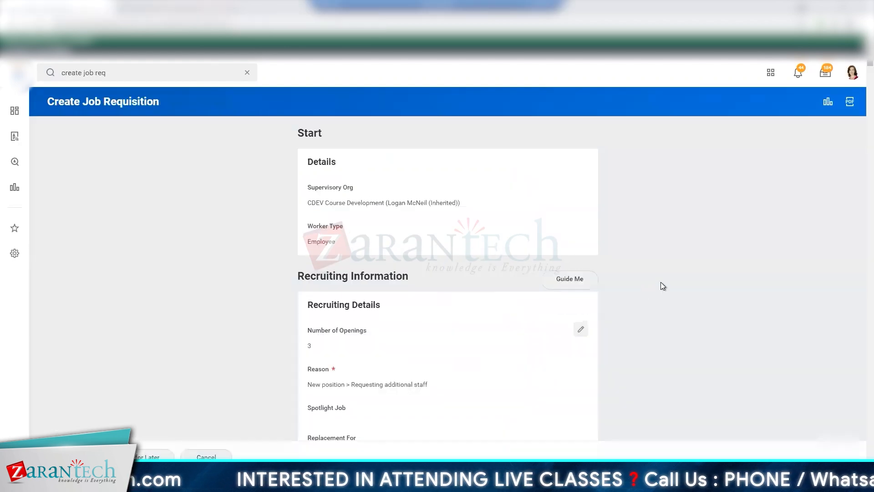
scroll(663, 286, down, 10)
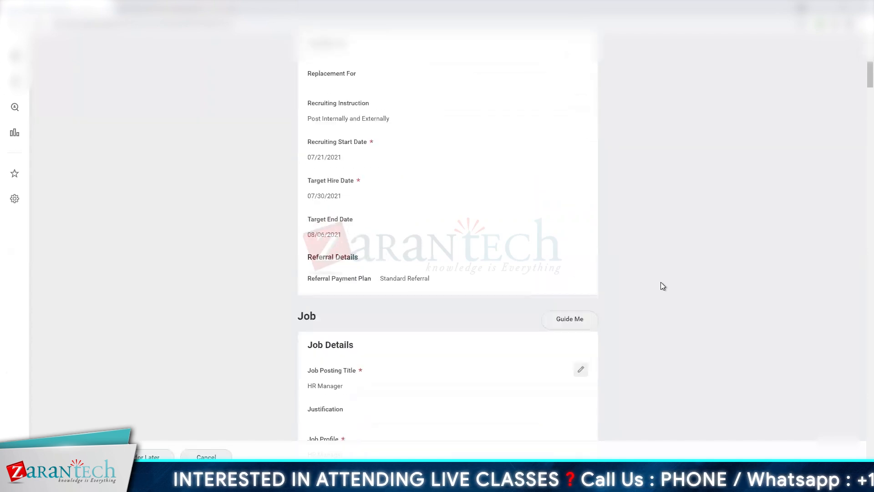
scroll(647, 336, down, 5)
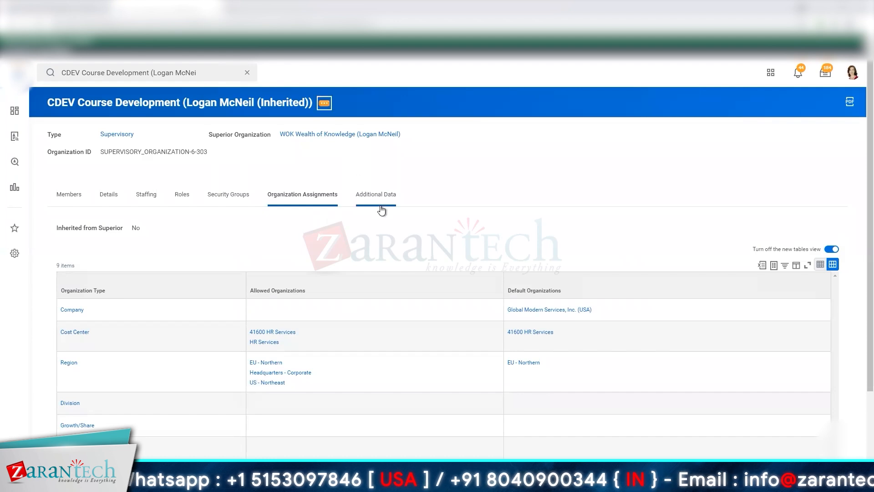
- Reopen the CDEV Course Development supervisory organization for editing and open the allowed cost centers in its organization assignments
click(325, 103)
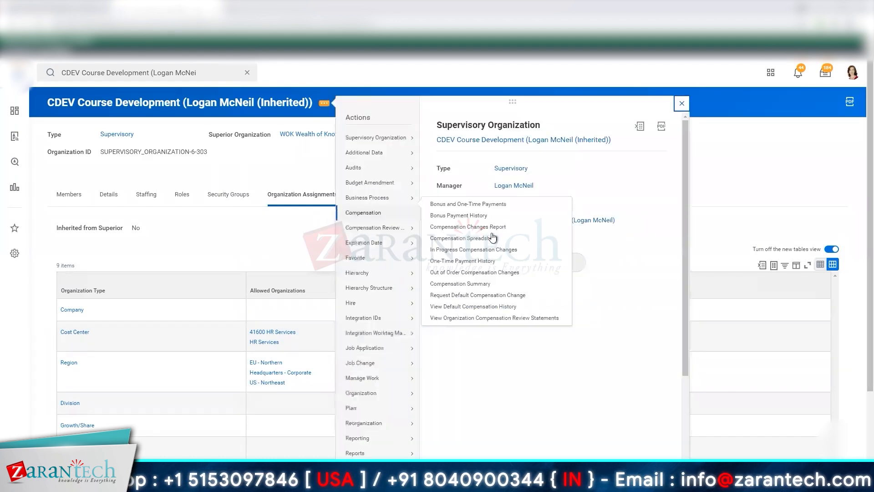
mouse_move(363, 143)
click(447, 163)
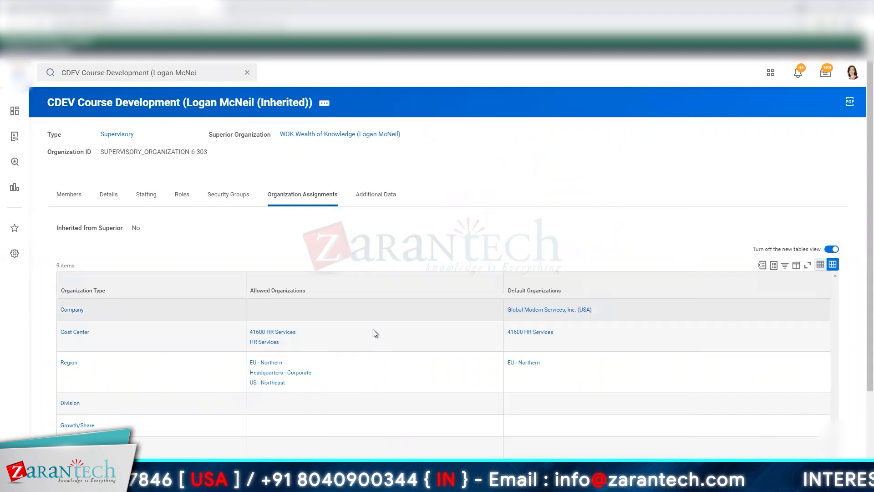
scroll(259, 353, down, 7)
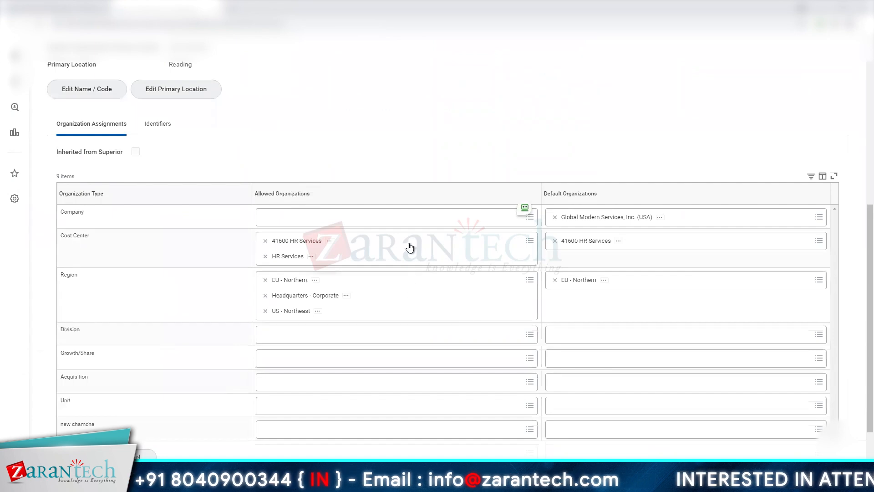
click(409, 243)
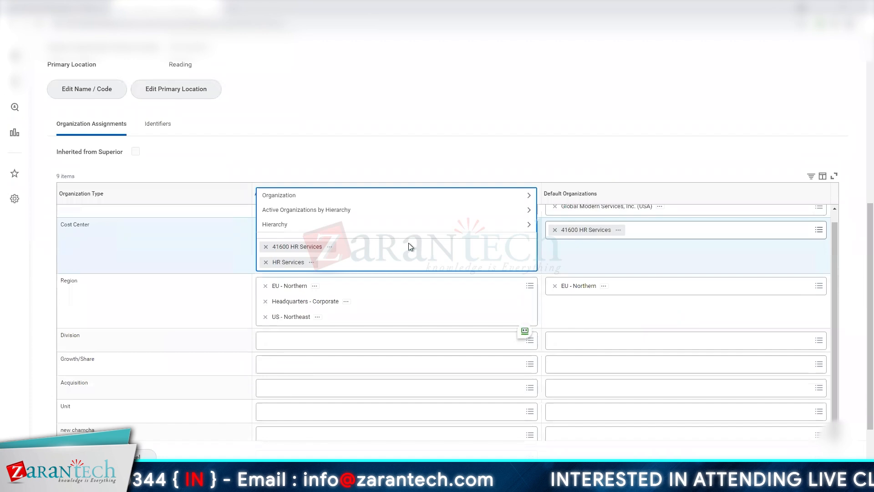
click(466, 121)
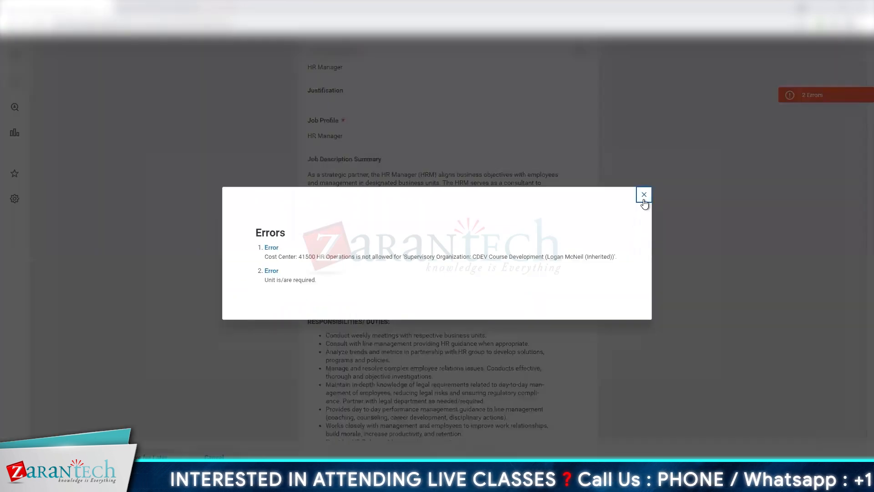
- Check the organization assignments of CDEV Course Development and review the job requisition's error list again
key(Escape)
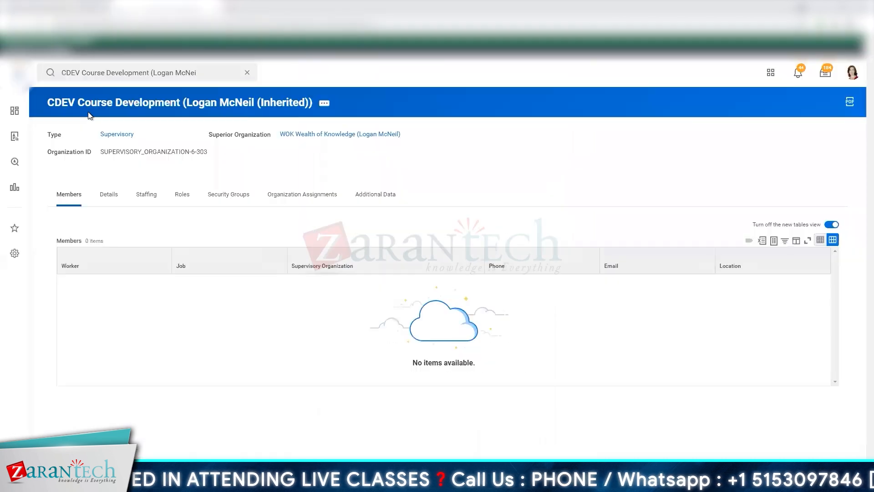
click(311, 195)
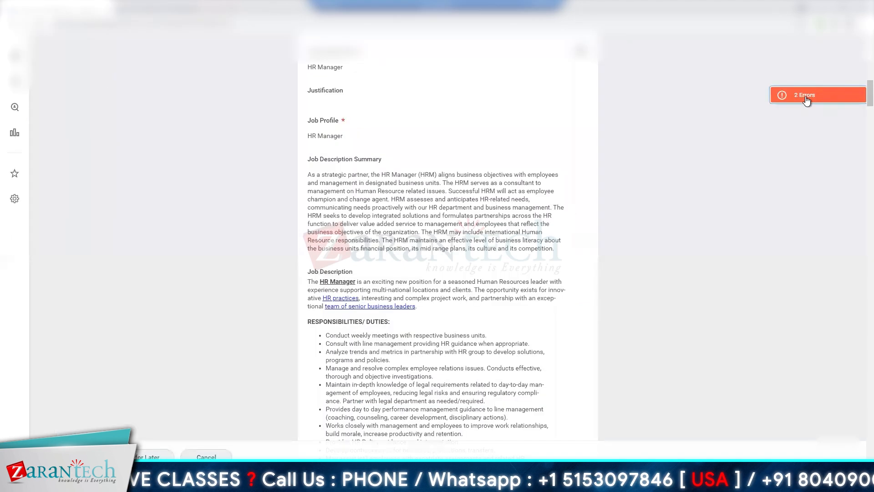
click(805, 97)
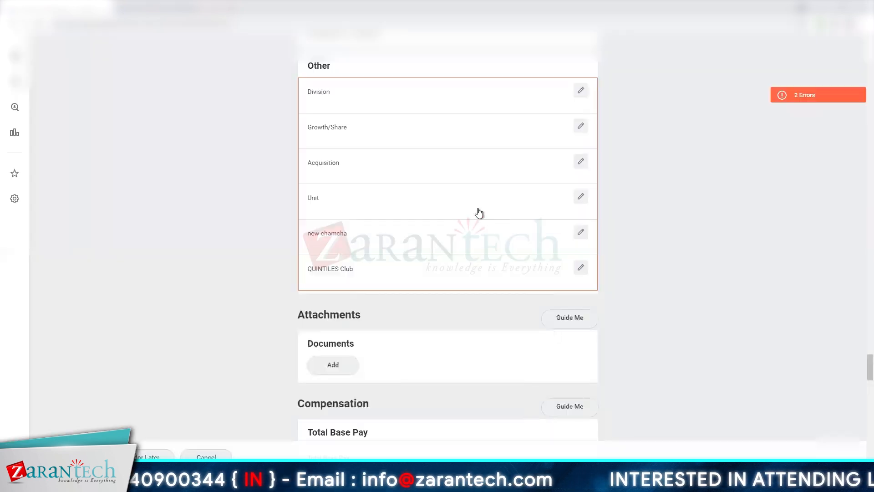
- Fill in the required Unit in the requisition's Other organizations section and submit the job requisition
click(581, 196)
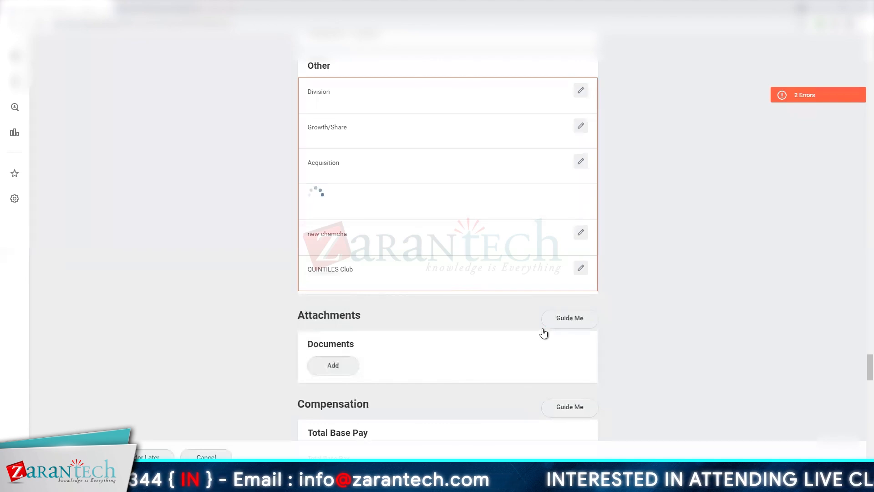
click(412, 218)
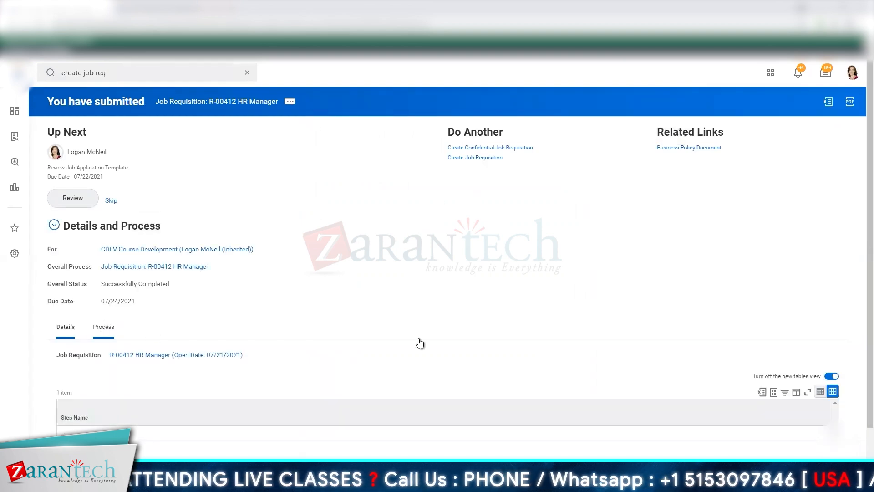
- Examine the process history of the submitted HR Manager job requisition, including the people assigned to the application template review
scroll(351, 277, down, 2)
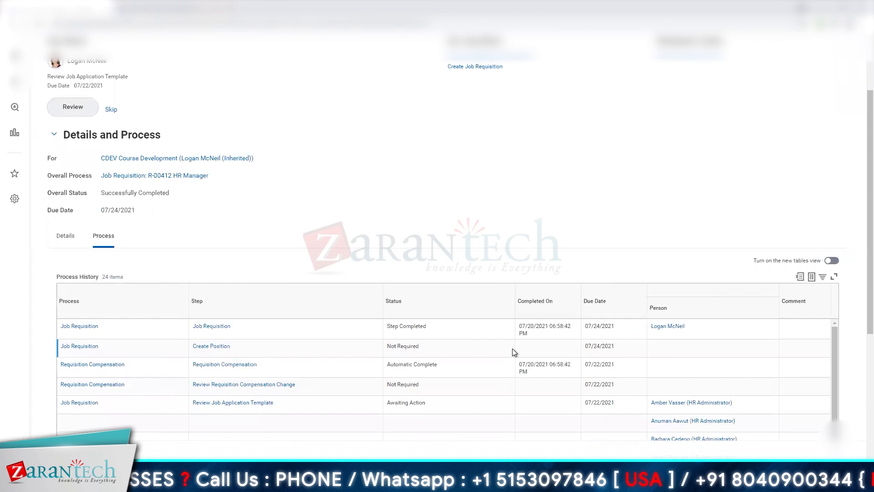
scroll(513, 348, down, 5)
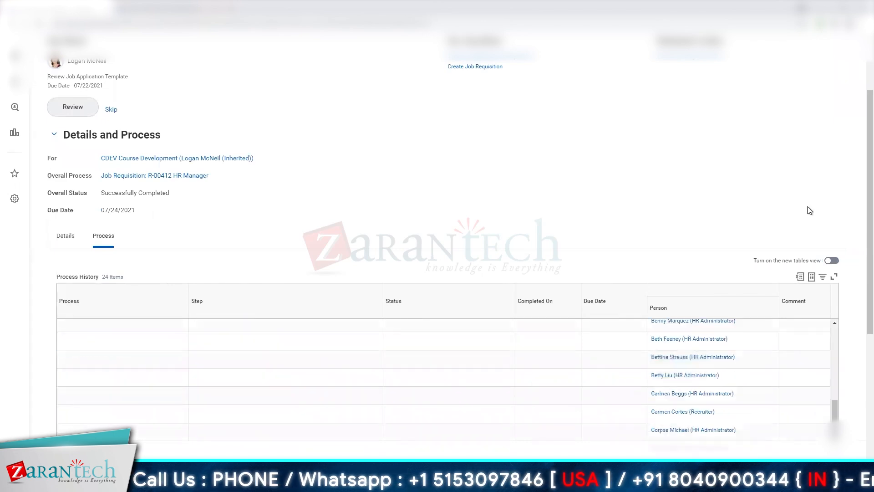
scroll(695, 346, down, 5)
scroll(692, 318, up, 2)
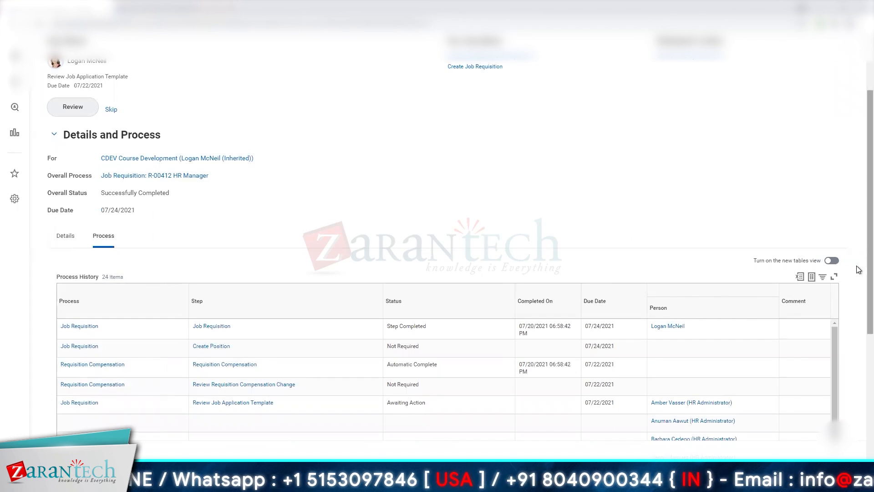
scroll(857, 337, down, 3)
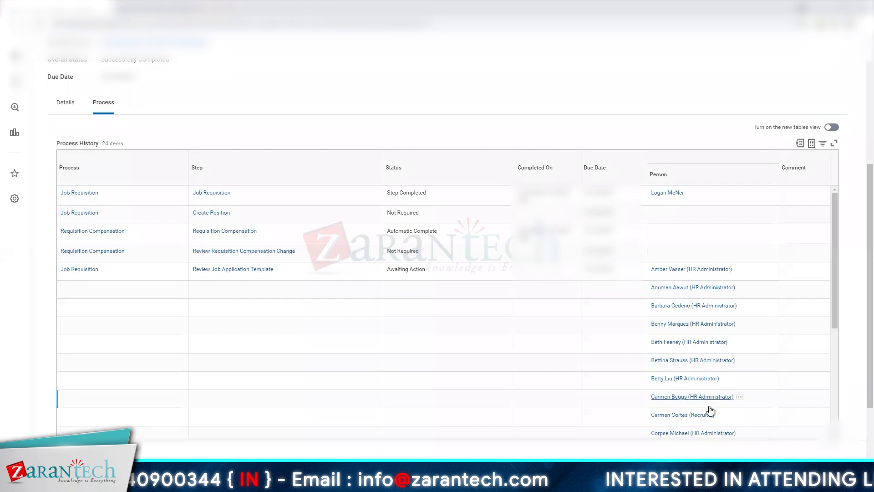
drag(835, 260, 827, 383)
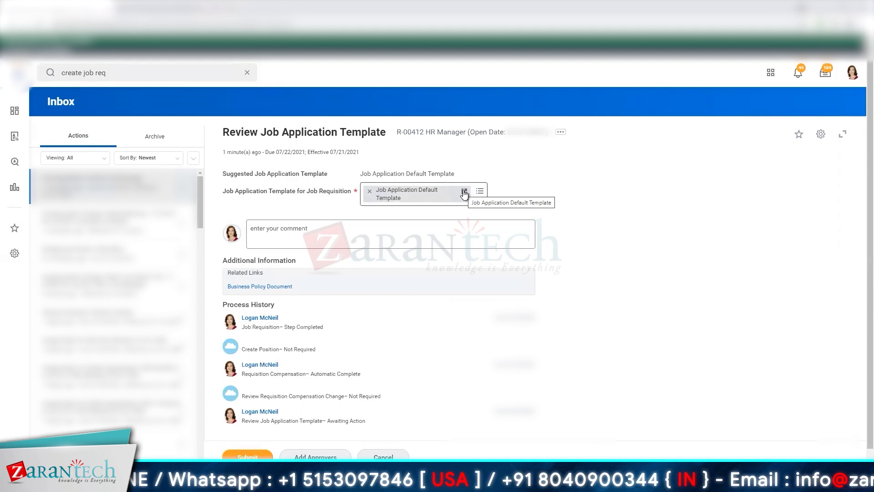
- Open the Job Application Default Template from the review task and examine its sections, fields and criteria
click(464, 194)
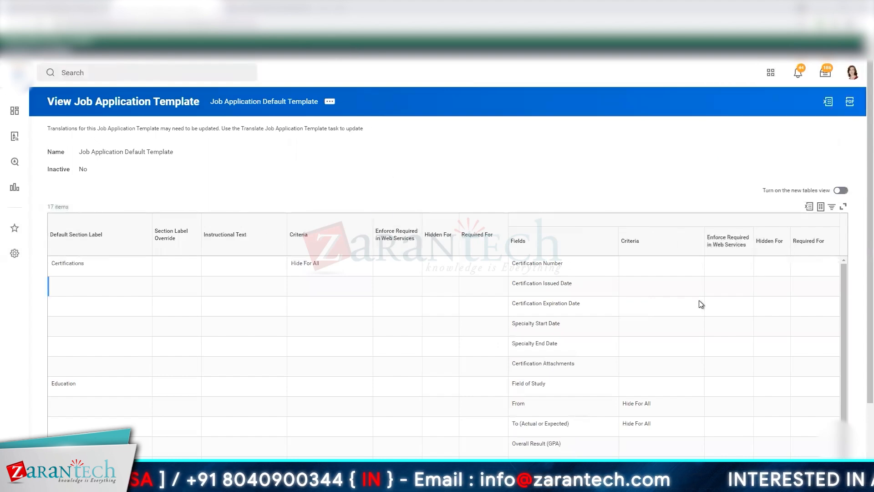
scroll(399, 306, down, 3)
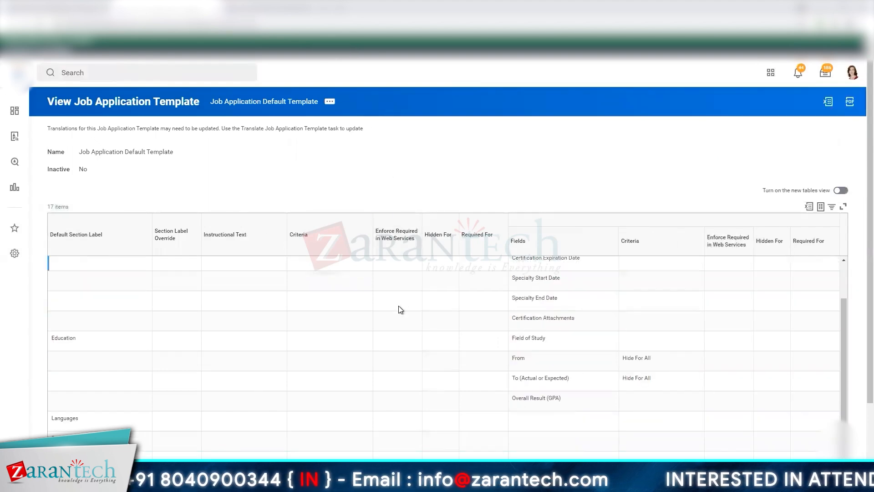
scroll(399, 306, down, 3)
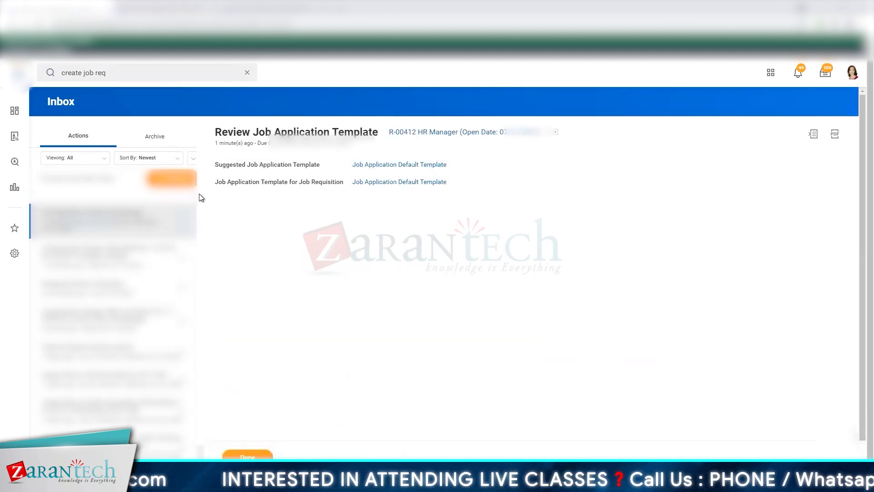
- Open the Post Job task for the HR Manager requisition and select External Careers as a job posting site
click(184, 182)
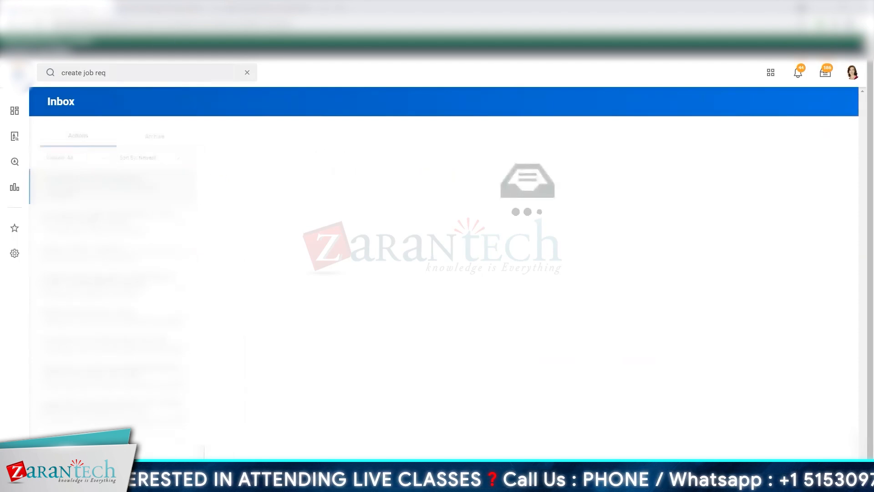
click(374, 197)
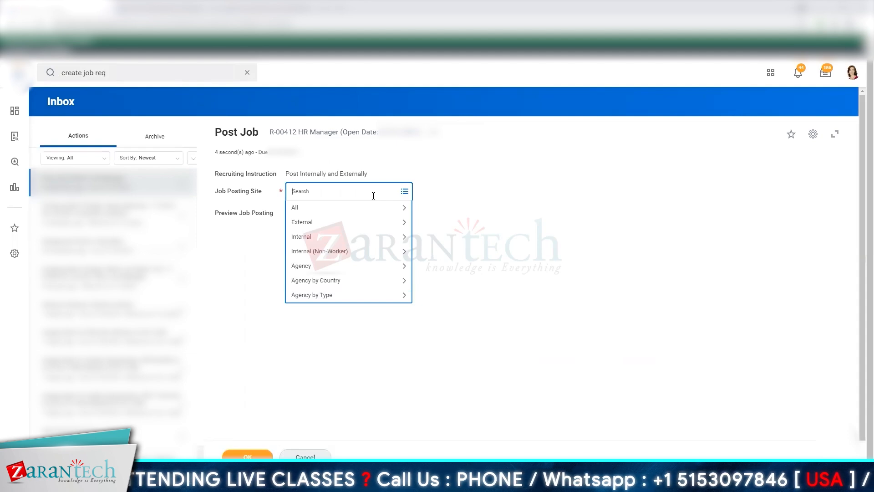
click(321, 222)
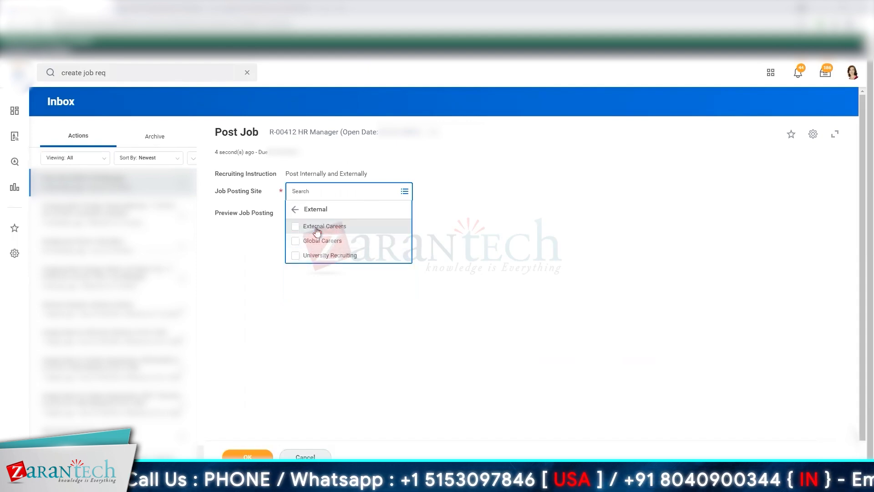
click(315, 225)
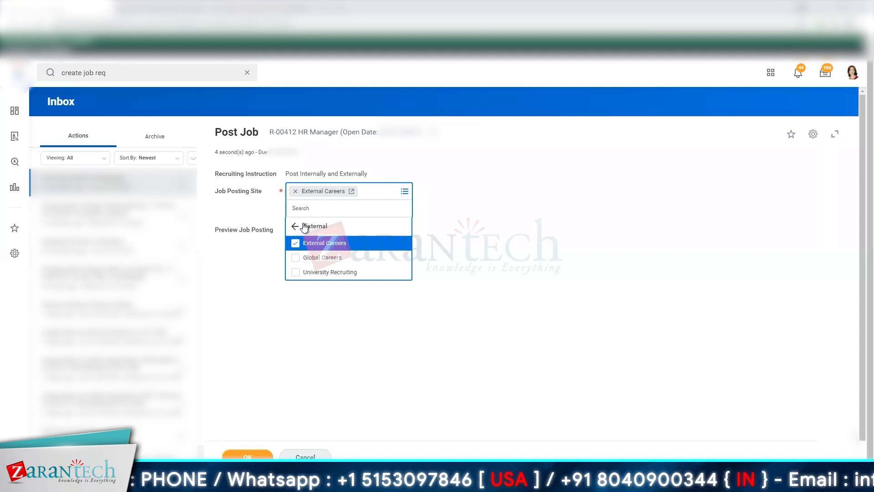
- Add Internal from the internal category as a second job posting site
click(305, 227)
click(304, 250)
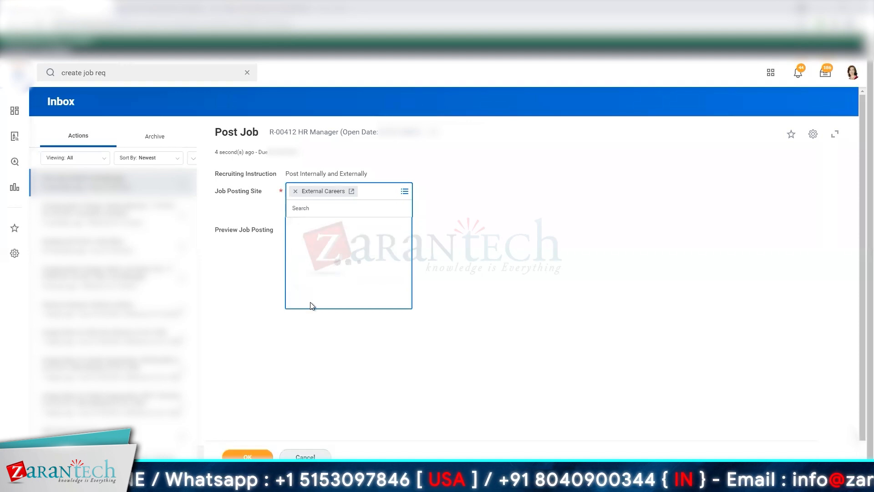
click(301, 242)
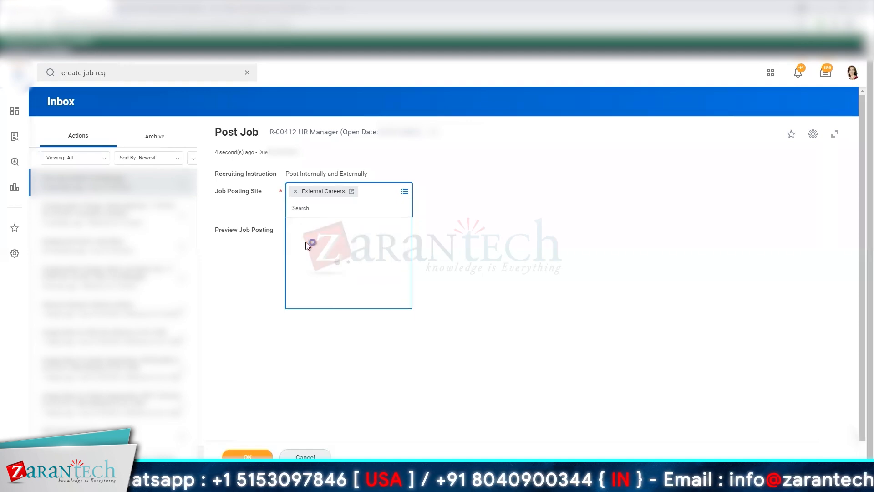
click(297, 226)
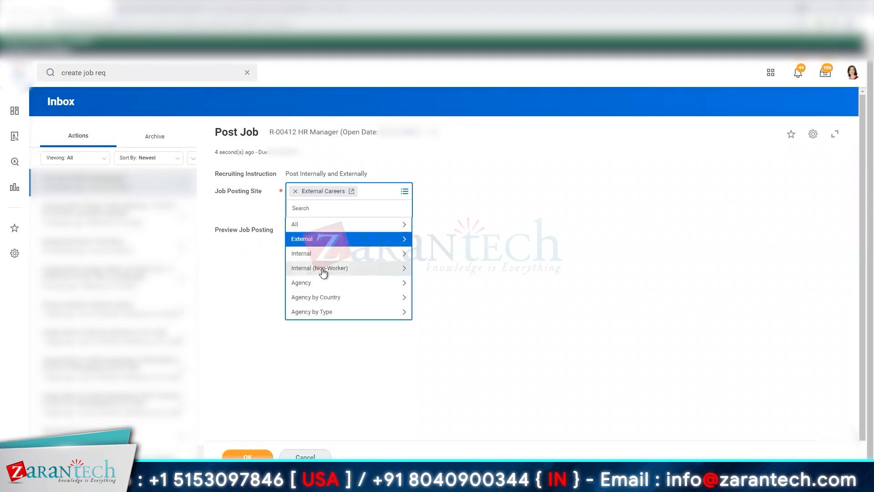
click(306, 254)
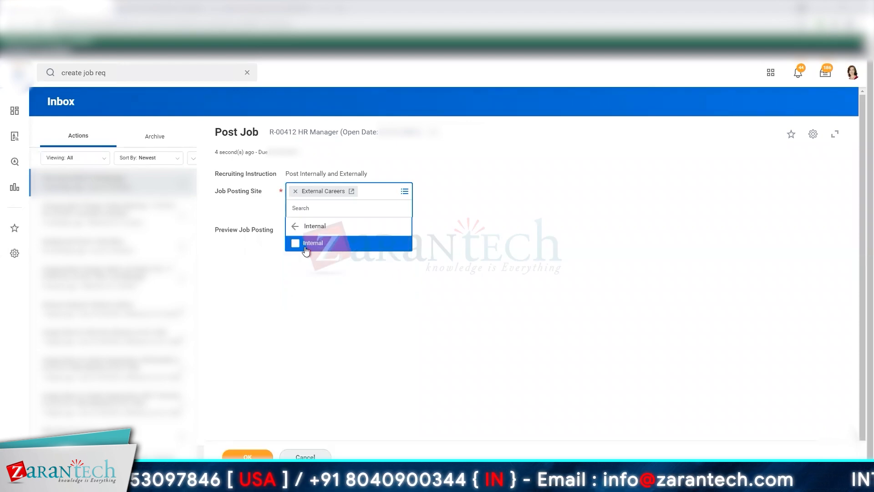
click(305, 250)
click(294, 240)
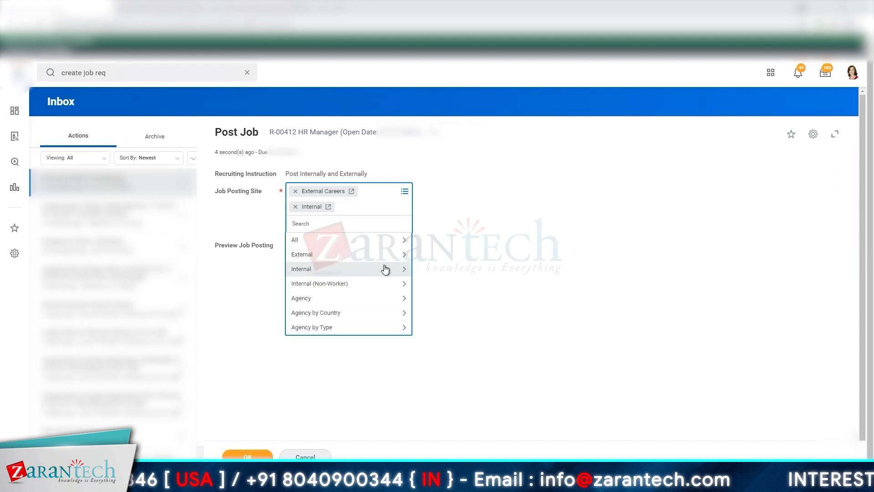
- Add the agency Professional Recruitment Services as a third job posting site
click(355, 299)
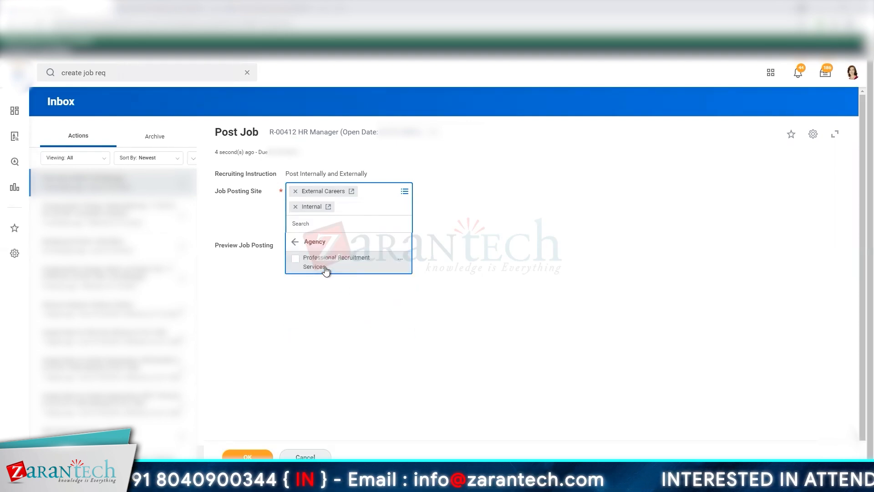
click(325, 270)
click(495, 303)
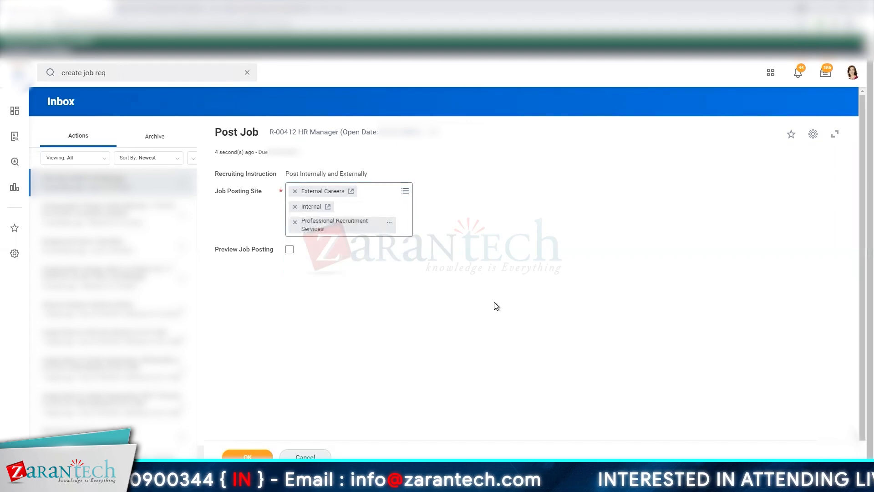
- Enable Preview Job Posting, continue to the preview and examine the External Careers posting description
click(289, 250)
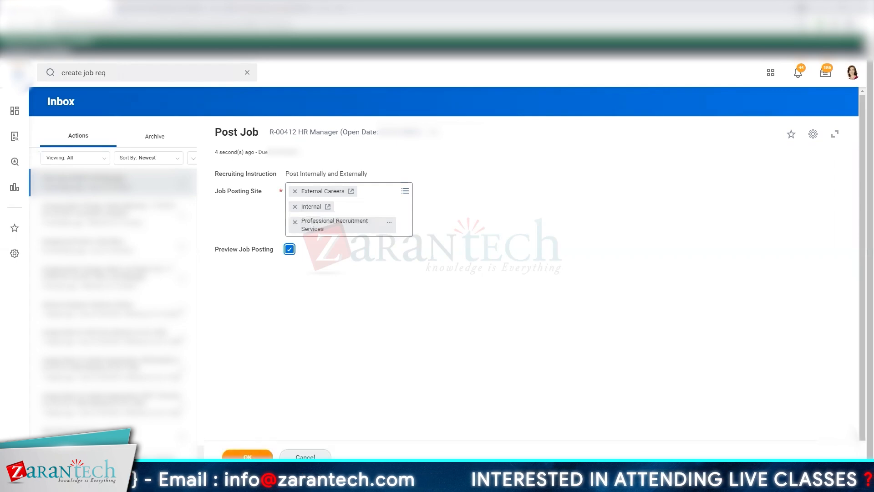
click(247, 457)
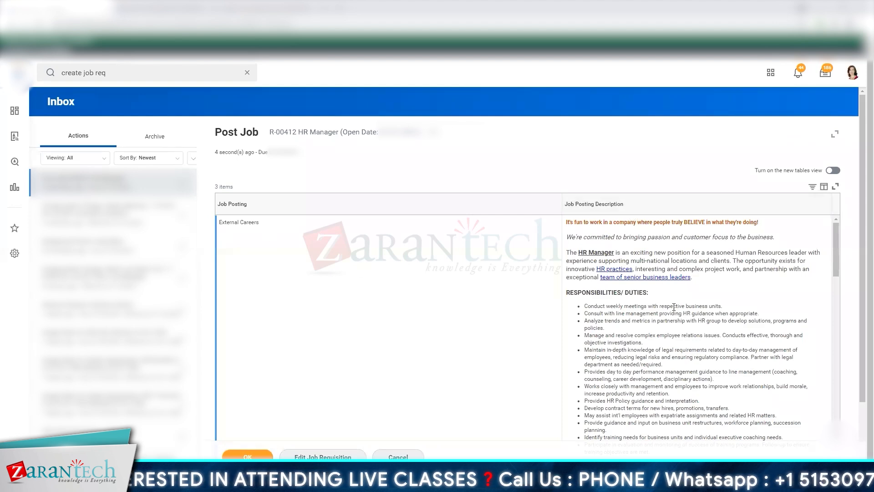
scroll(674, 307, down, 1)
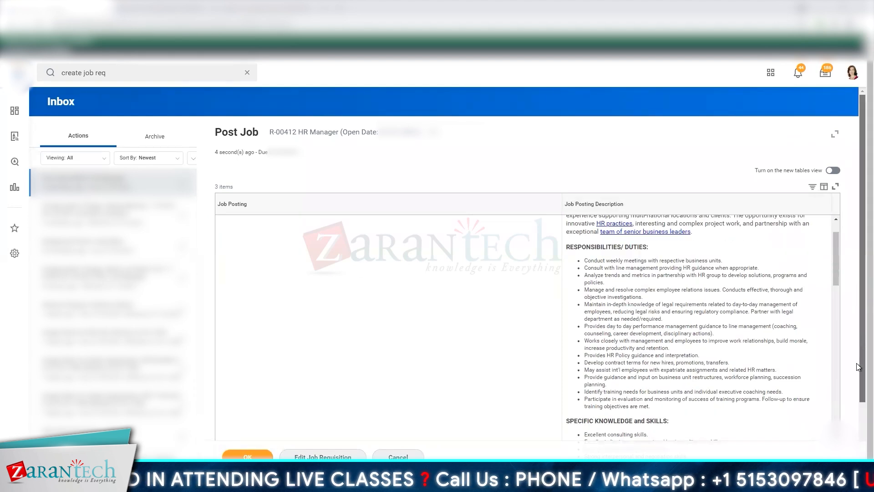
scroll(858, 428, down, 2)
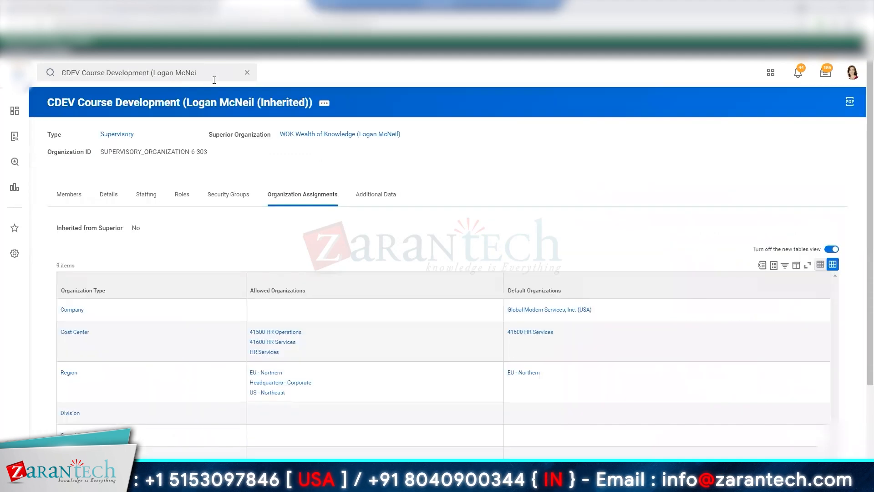
- Search for "bp: job requisition" to look up the job requisition business process
click(214, 76)
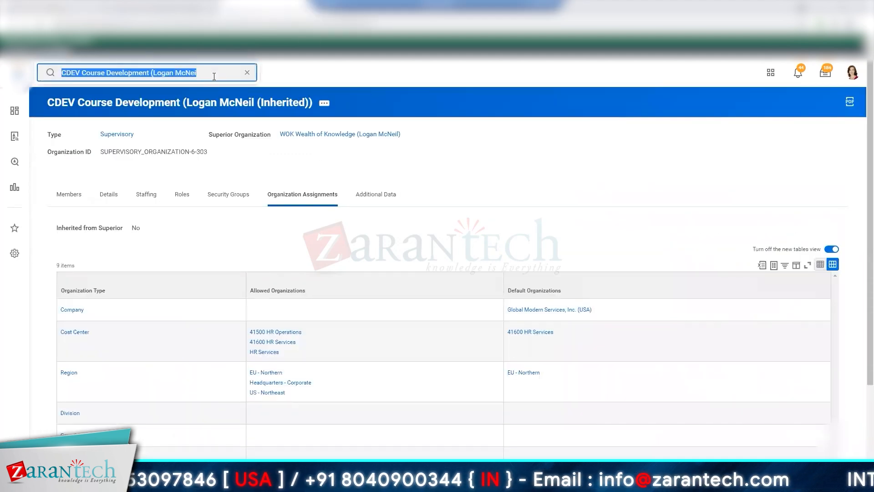
text(bp: job requisition)
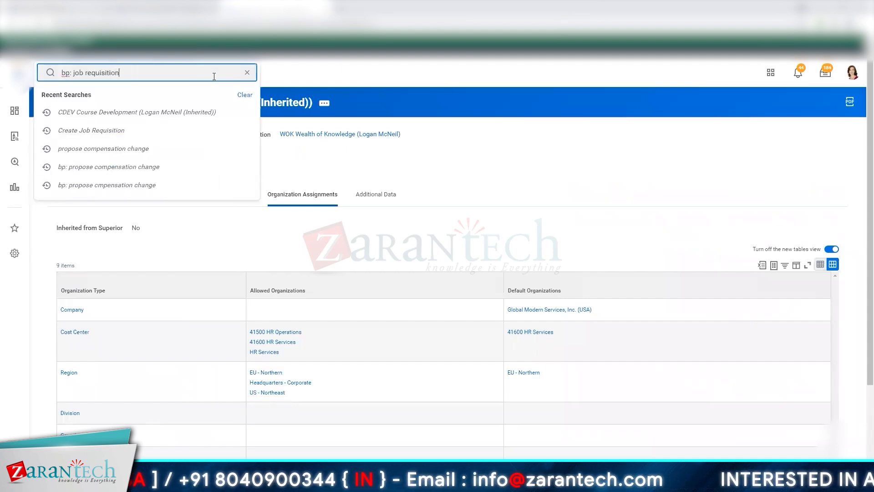
key(Return)
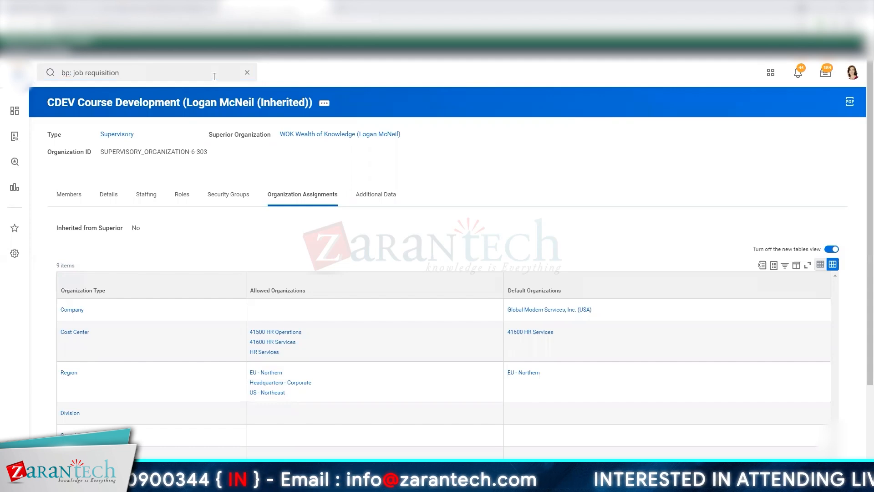
click(205, 216)
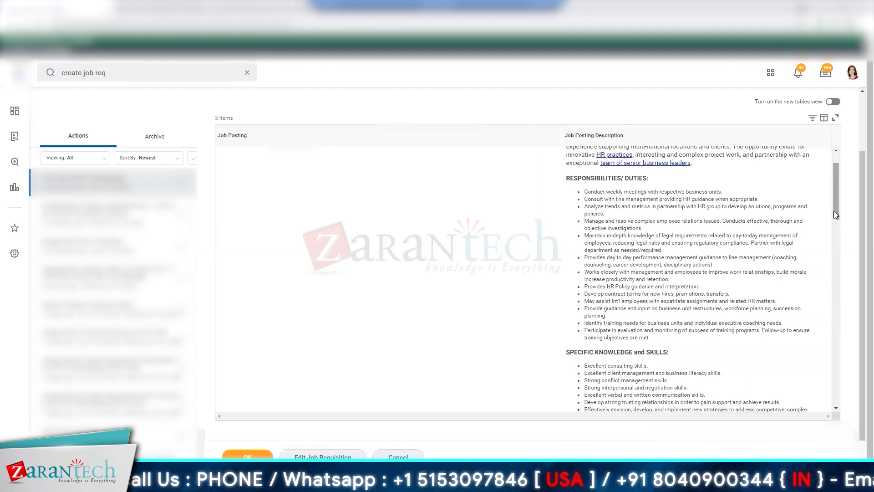
- Read through the internal and agency posting descriptions, post the HR Manager job and view the Post Job event's process history
scroll(835, 227, down, 1)
scroll(835, 374, down, 3)
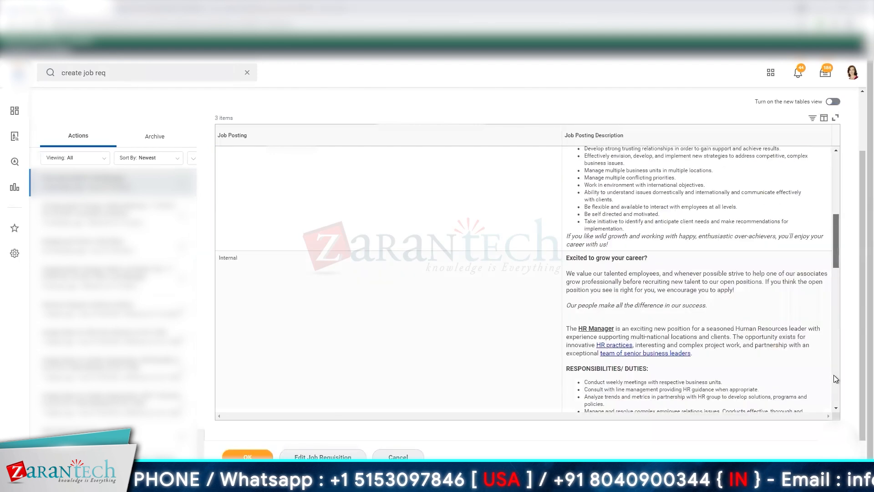
scroll(699, 278, down, 1)
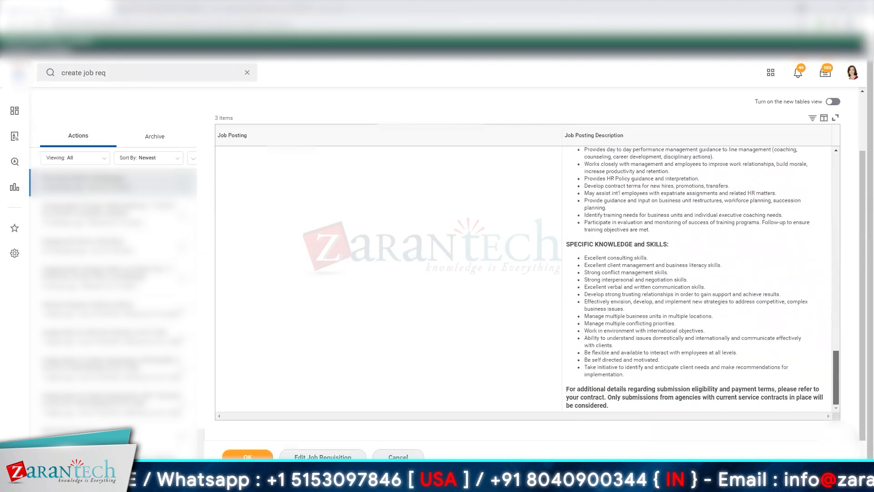
click(276, 336)
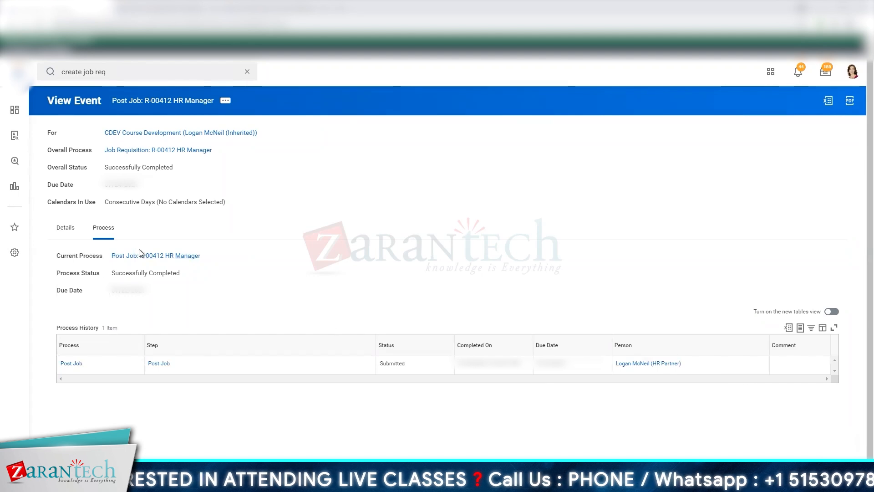
- View the Post Job event's details, copy its job requisition text and paste it into the search on the Job Requisition Change definition page
click(71, 230)
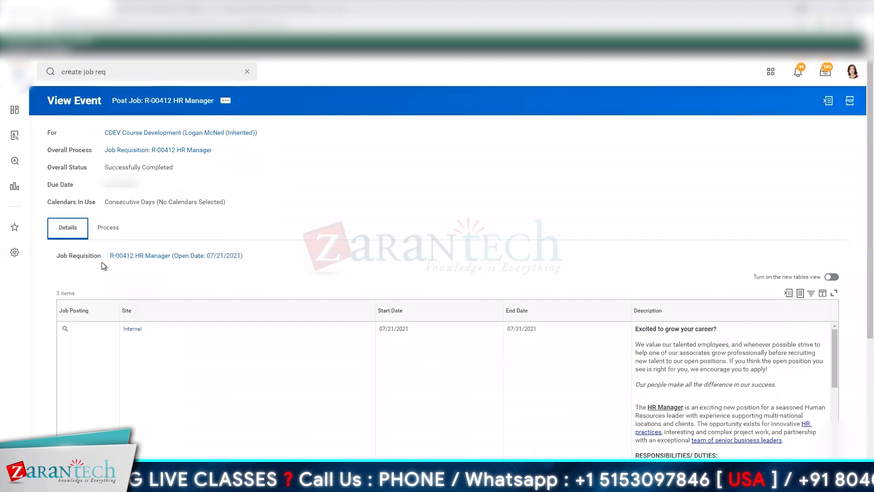
right_click(126, 256)
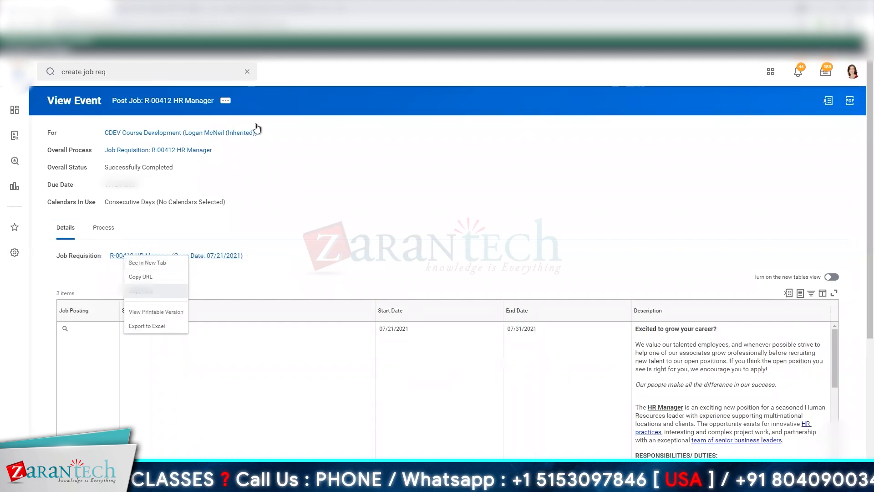
click(311, 15)
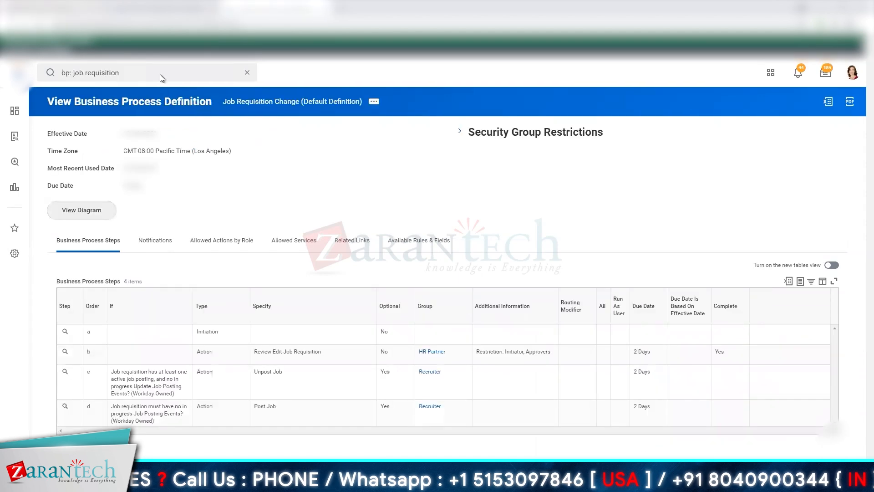
click(159, 72)
text(R-00412 HR Manager (Open Date: 07/21/2021))
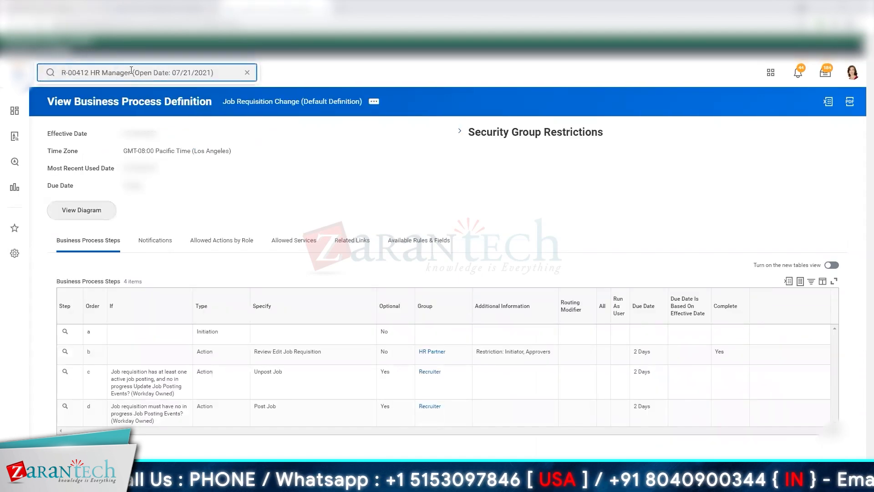
- Shorten the search text to R-00412, run the search and open the HR Manager job requisition
drag(130, 72, 334, 90)
key(BackSpace)
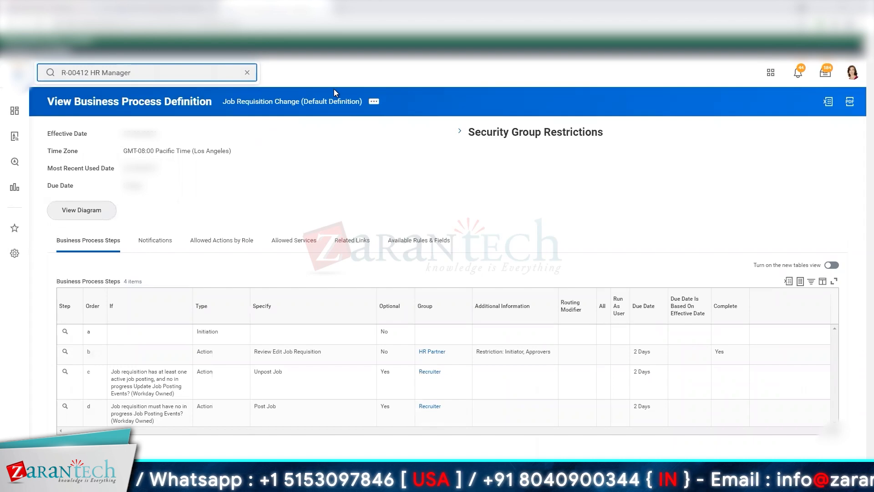
key(ctrl+shift+Left)
key(ctrl+shift+Left)
key(BackSpace)
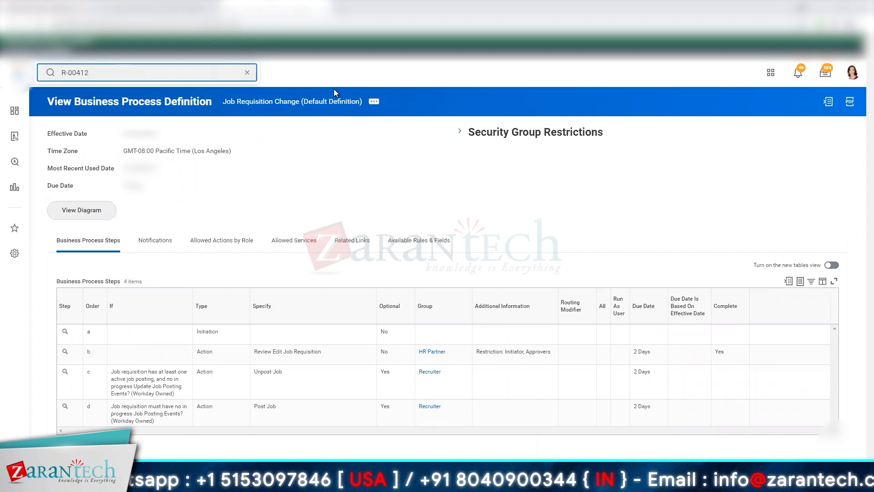
click(335, 89)
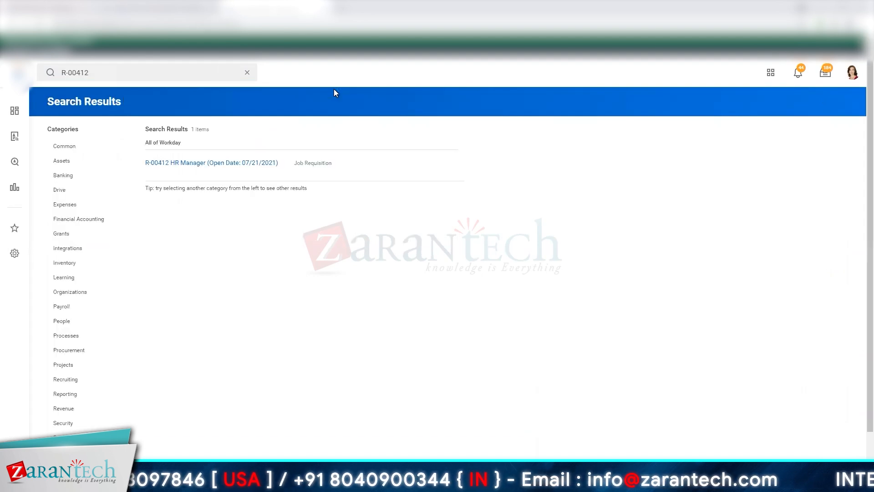
click(201, 165)
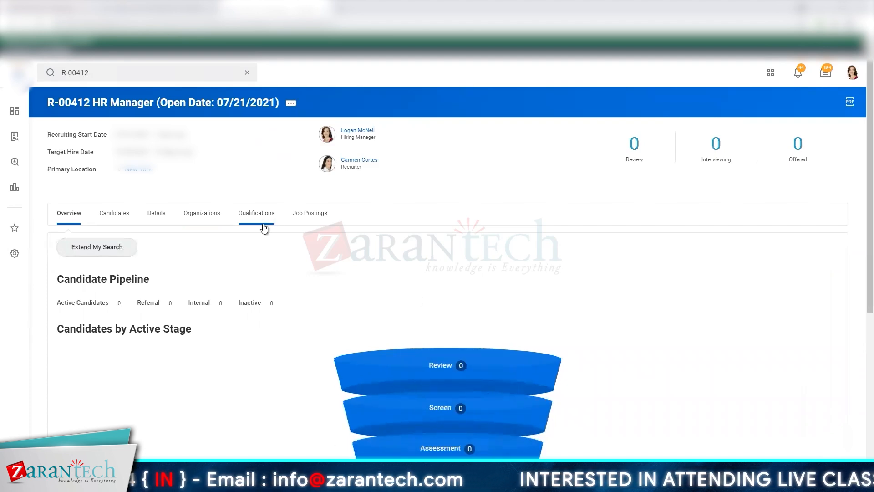
- Look through the requisition's candidates, organizations and current job postings
click(104, 219)
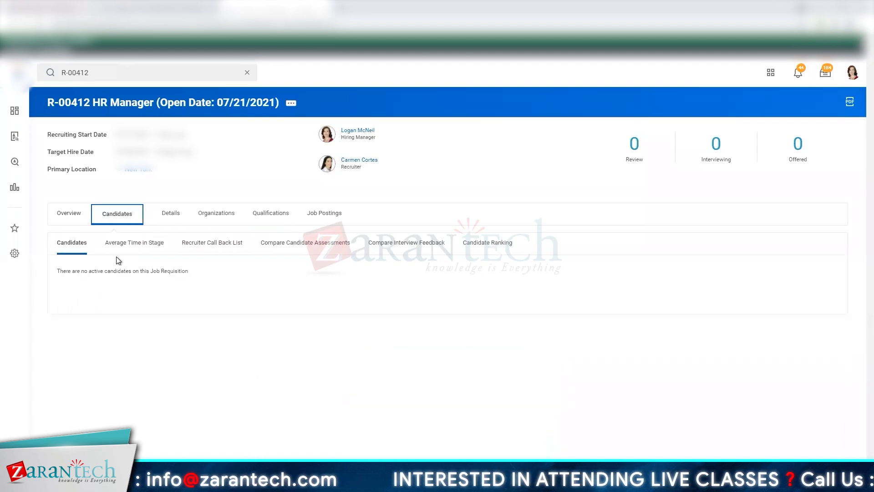
click(216, 213)
click(318, 215)
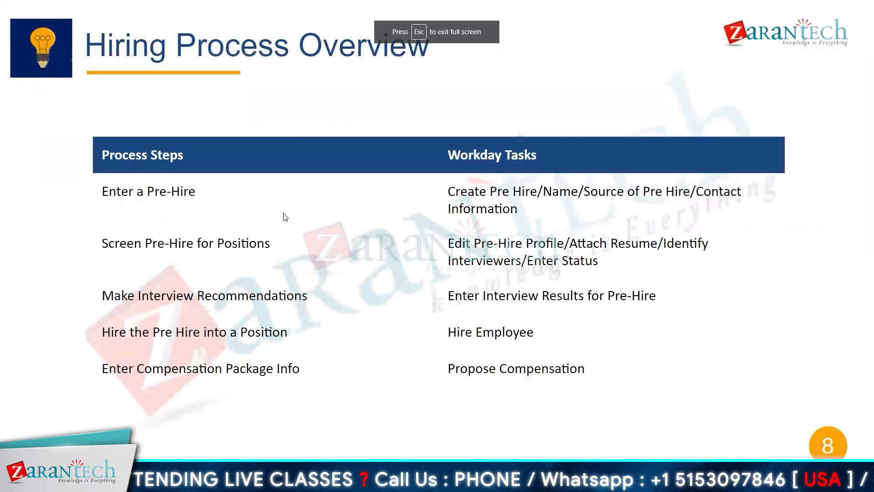
key(Left)
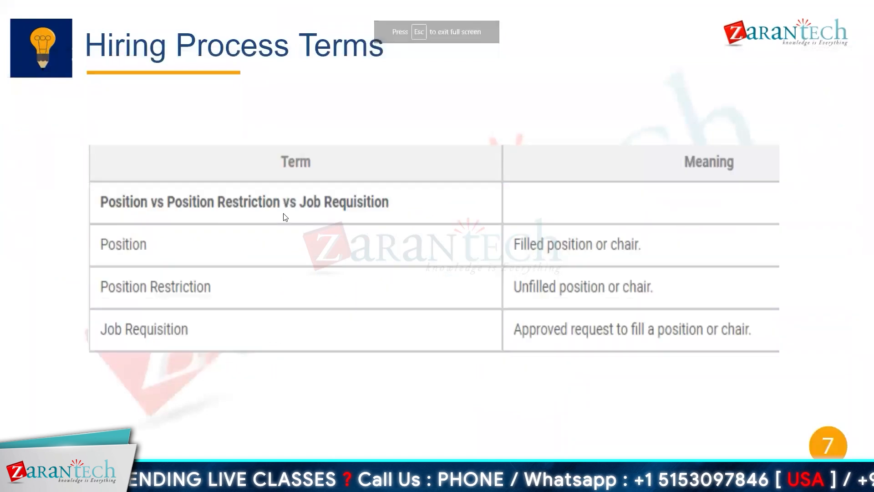
key(Right)
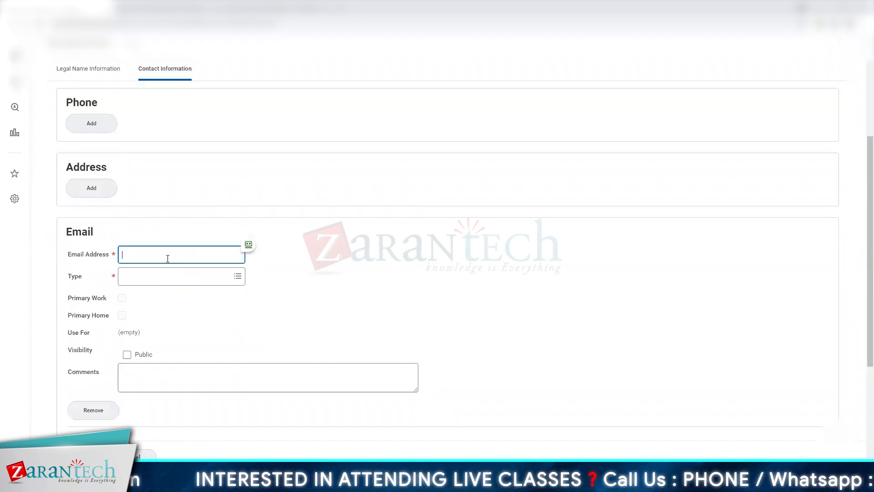
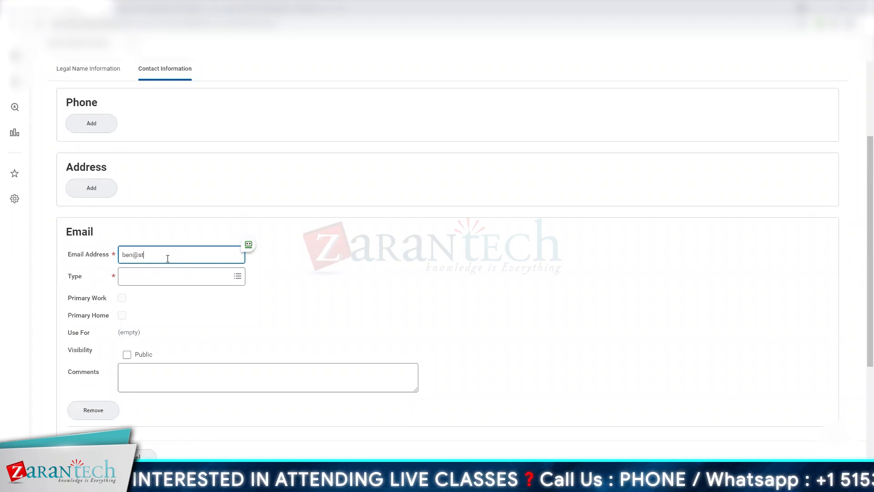
- Enter the new employee's email address in the contact information and set its type to Home
key(Tab)
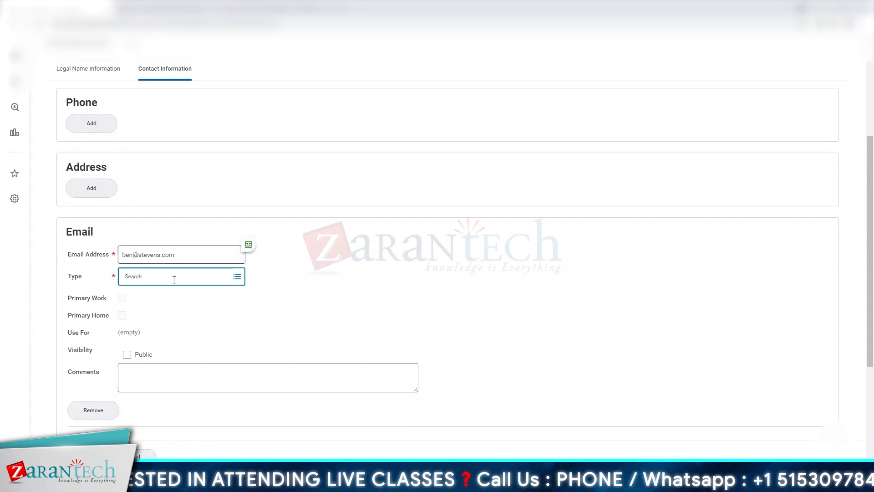
click(170, 279)
click(151, 251)
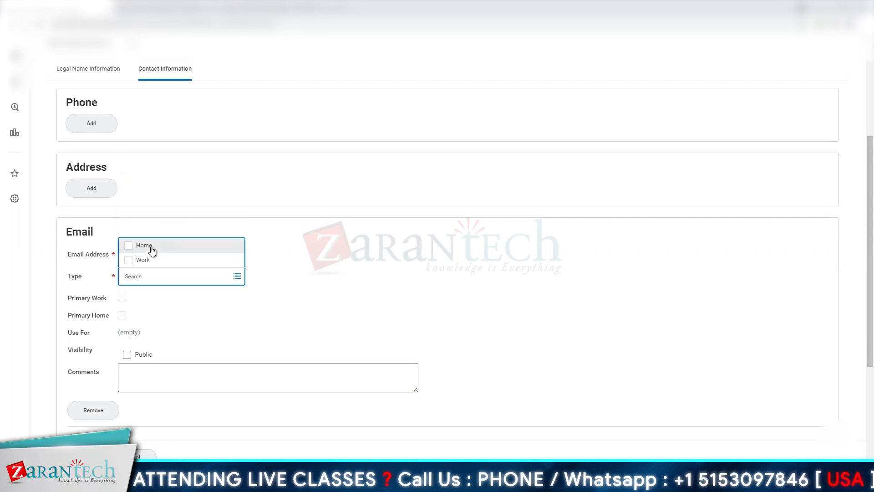
click(365, 307)
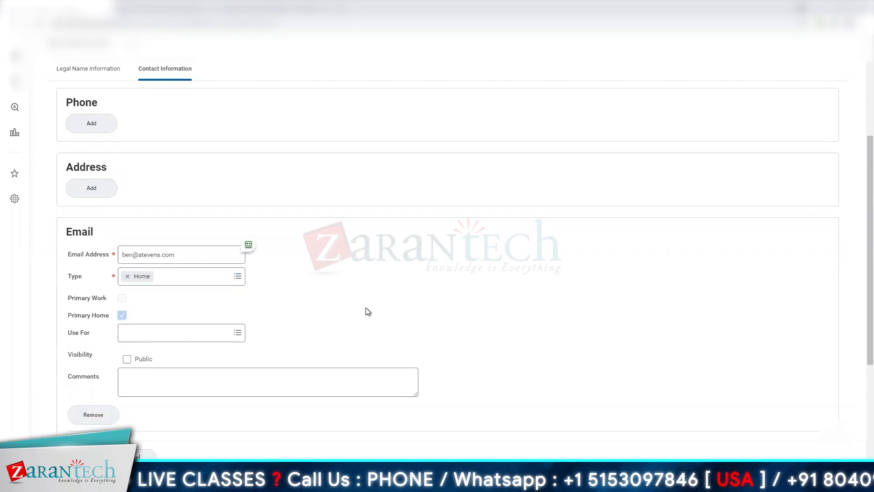
- Set the hire's source to LinkedIn and enter the referring employee's name under Referred by
scroll(367, 311, up, 4)
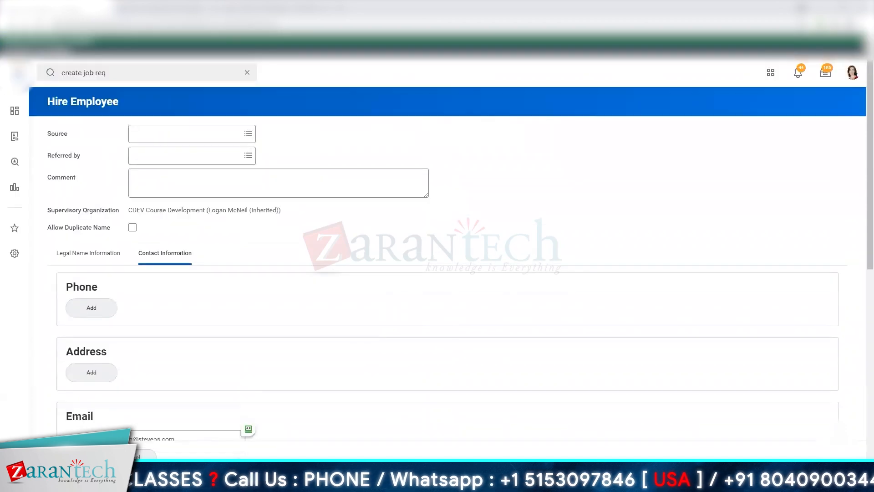
click(215, 136)
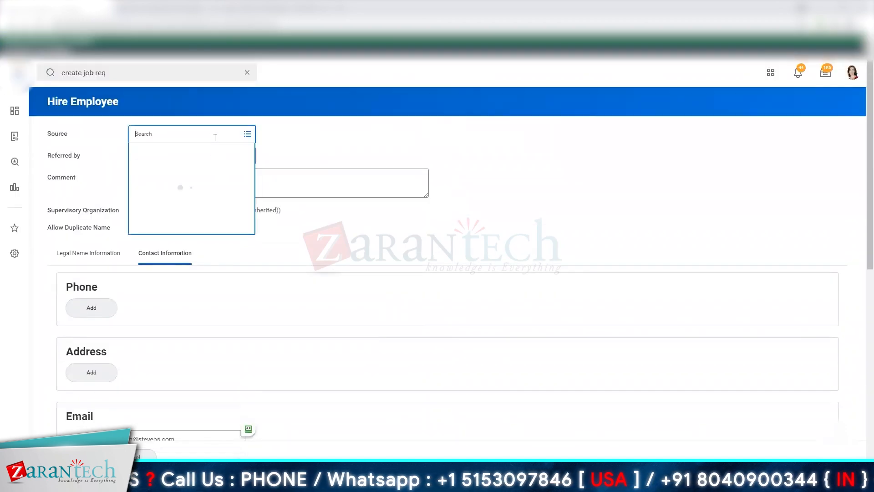
text(linkedin)
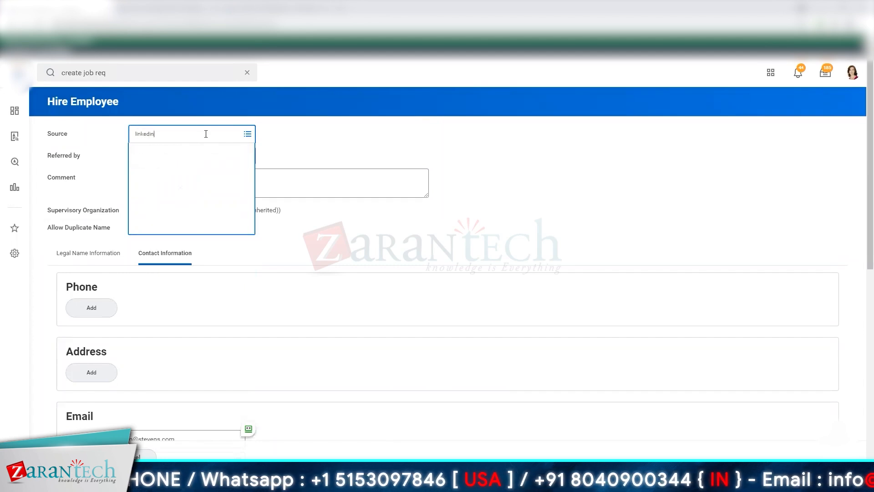
click(214, 169)
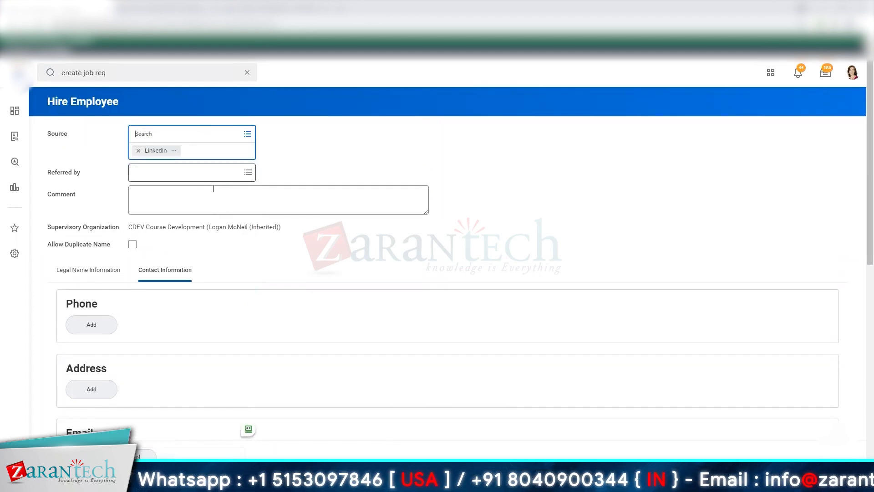
click(215, 169)
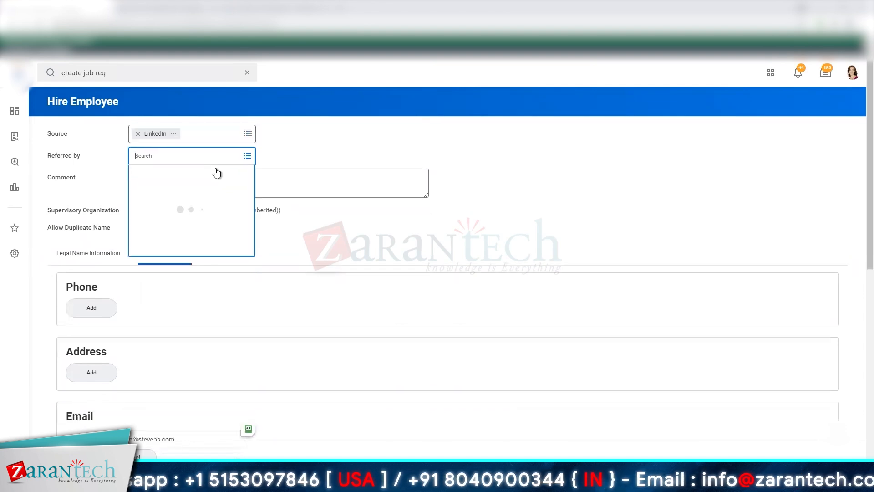
key(Return)
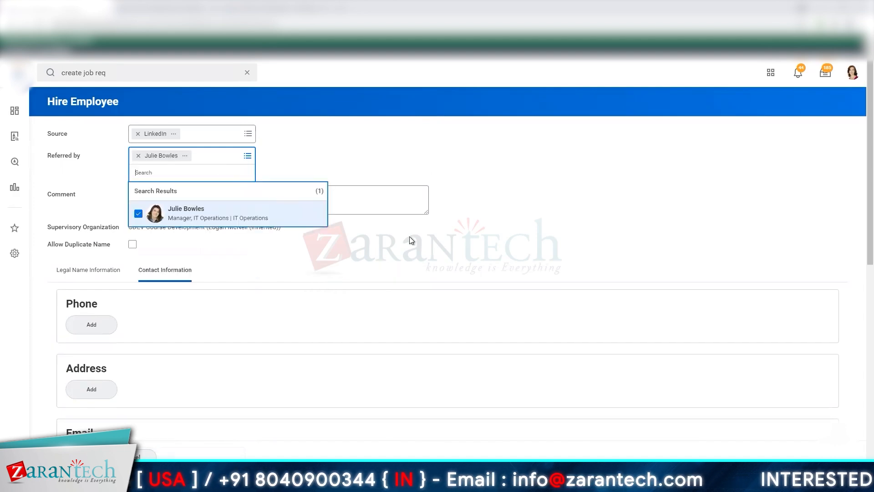
click(382, 258)
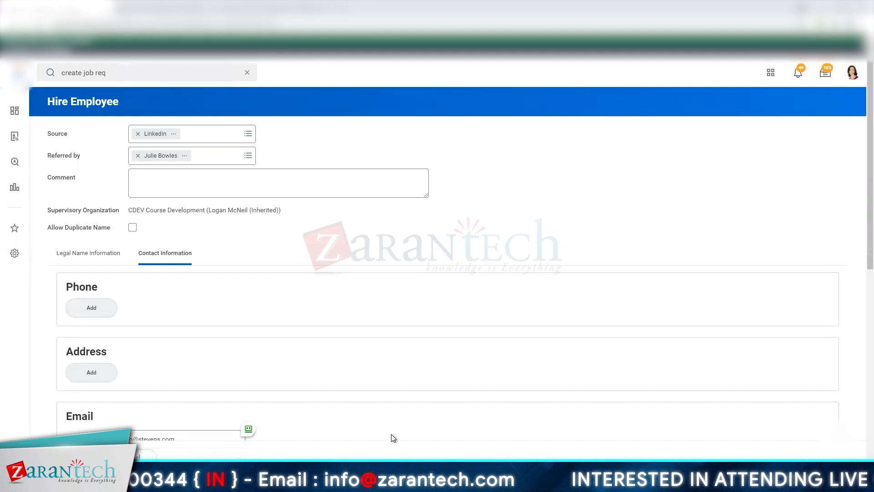
- Set the hire reason to New Hire > New Position and the job requisition to R-00412 HR Manager
click(166, 157)
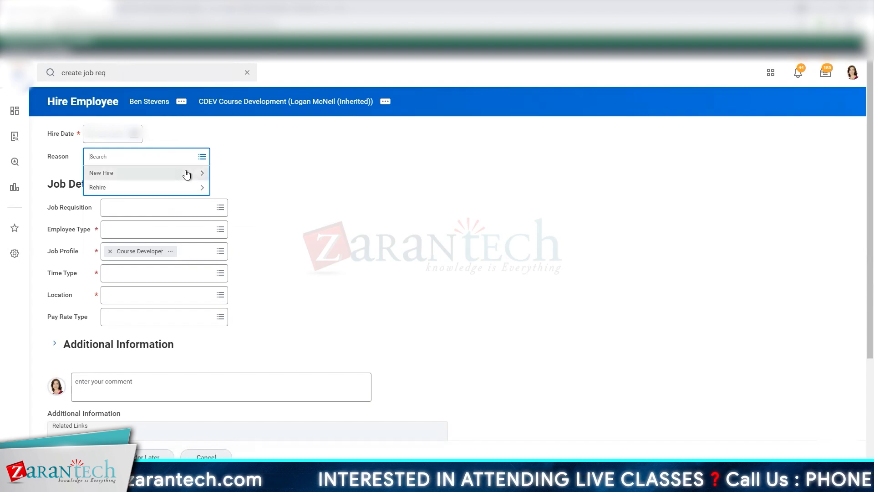
click(187, 174)
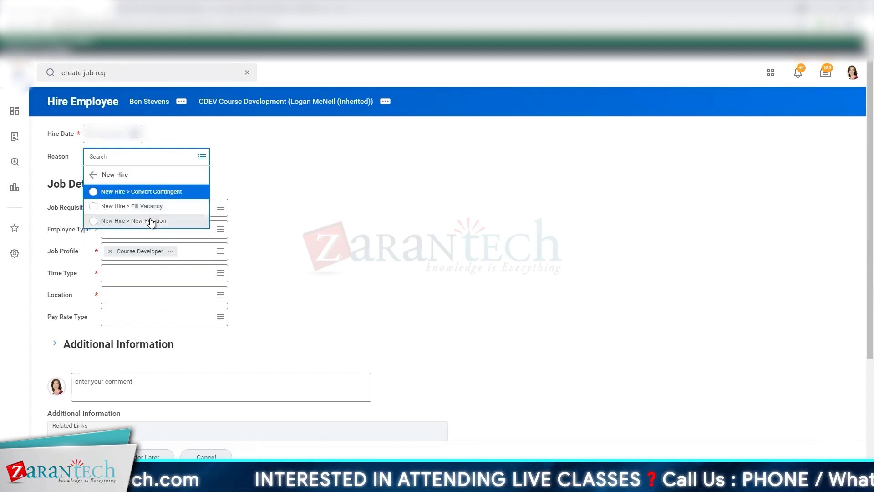
click(208, 223)
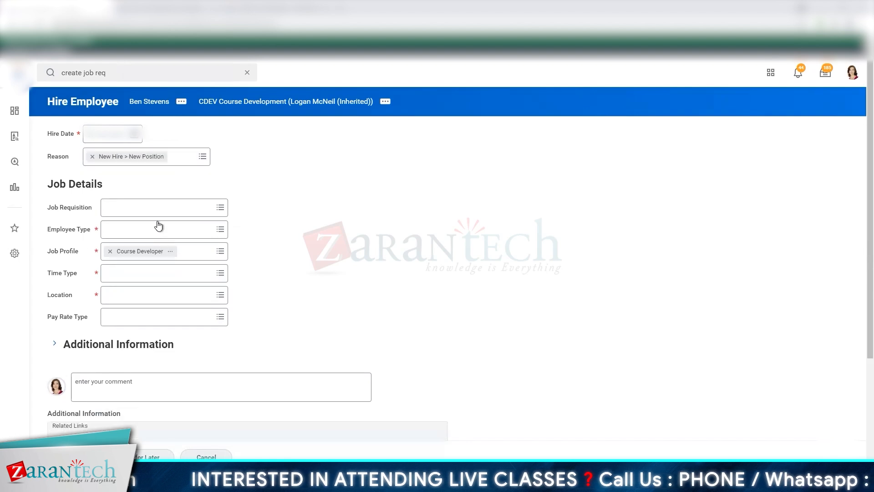
click(162, 213)
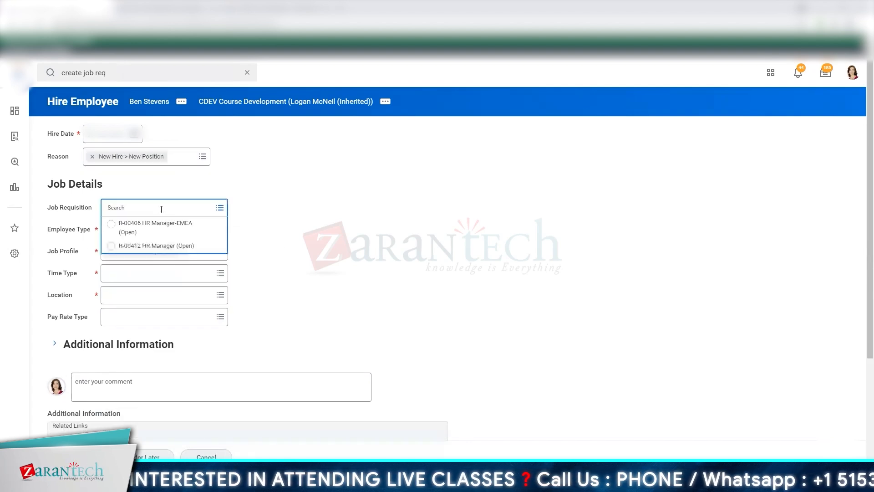
text(412)
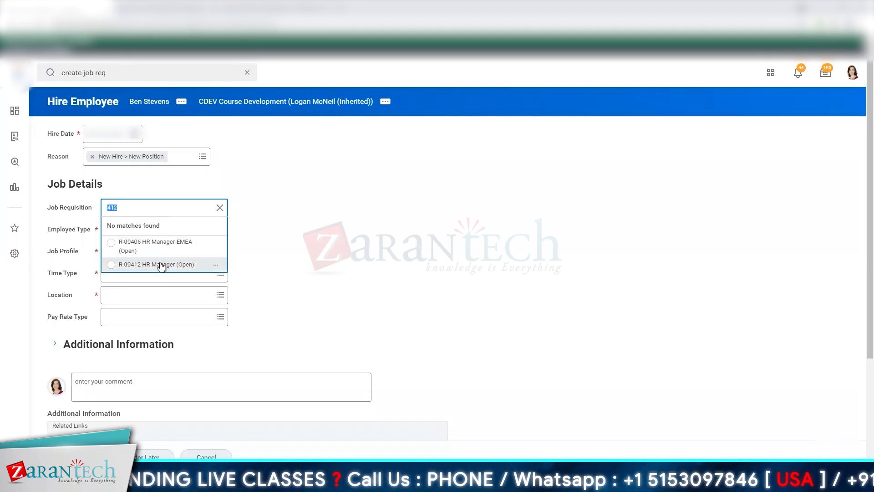
click(164, 264)
- Replace the hire's location with London and submit the Hire Employee form
click(172, 288)
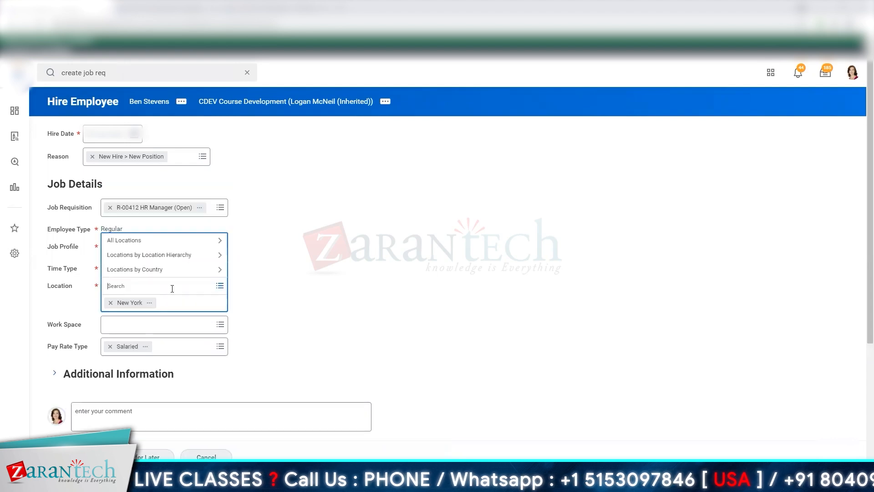
click(111, 303)
text(4ondon)
key(Return)
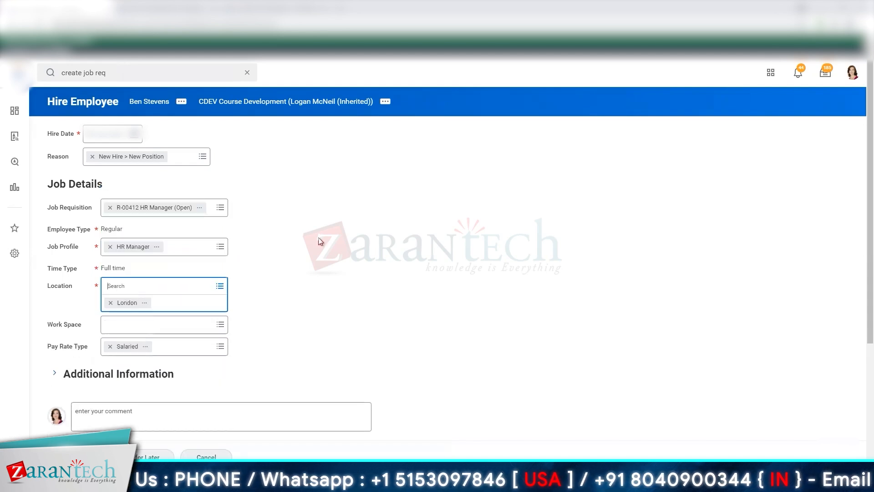
click(321, 242)
scroll(322, 242, down, 4)
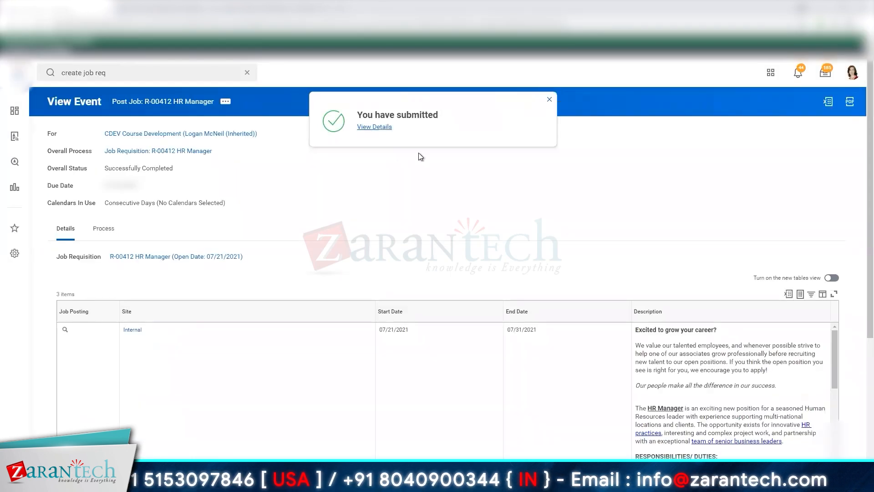
- Expand the submitted hire's details and process, and open the new employee's profile in a new browser tab
click(55, 188)
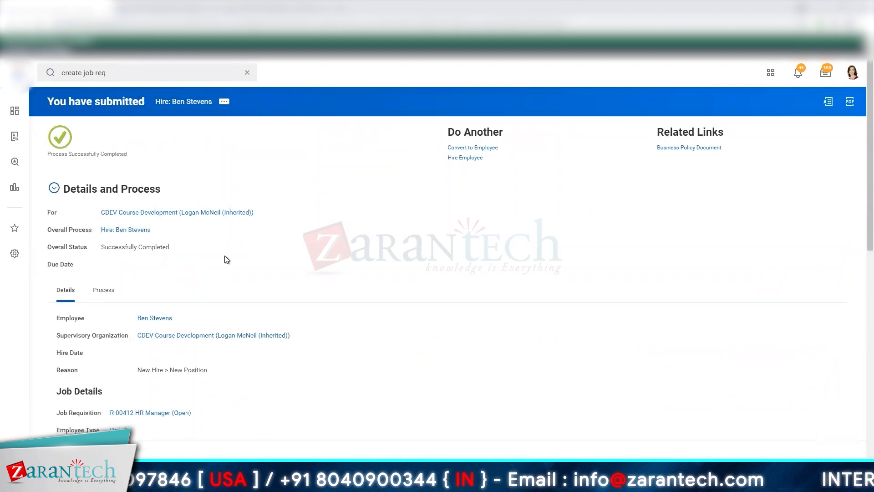
right_click(159, 318)
click(194, 322)
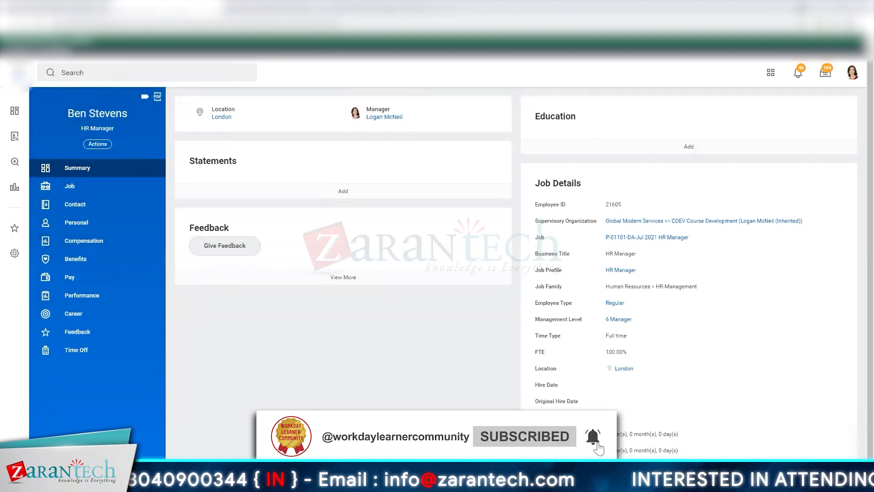
- Review the new worker's compensation information and the organizations listed with the worker's job
click(75, 247)
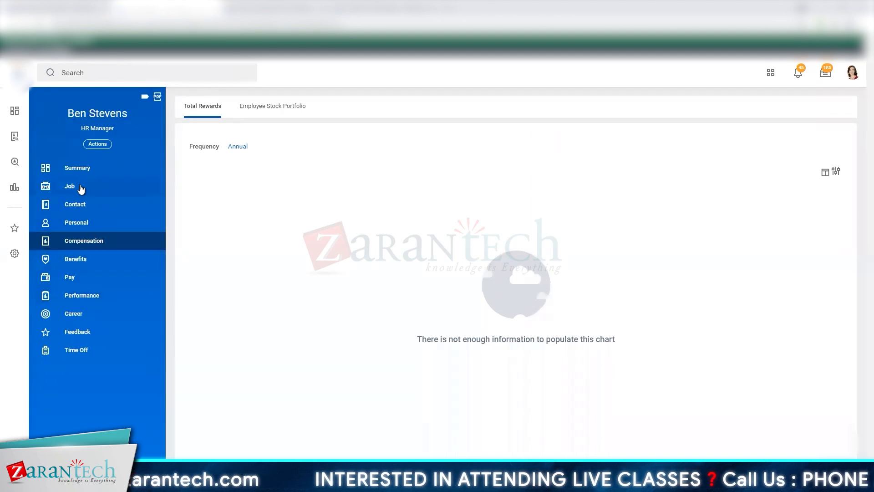
click(80, 187)
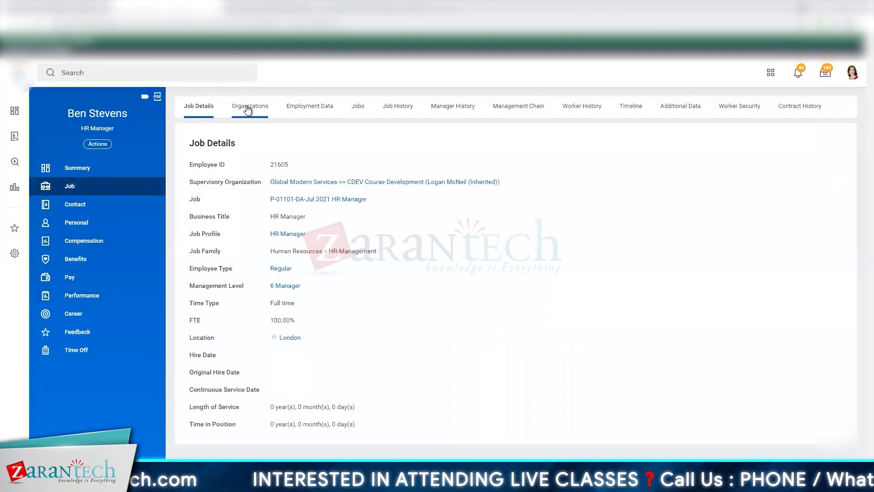
click(248, 106)
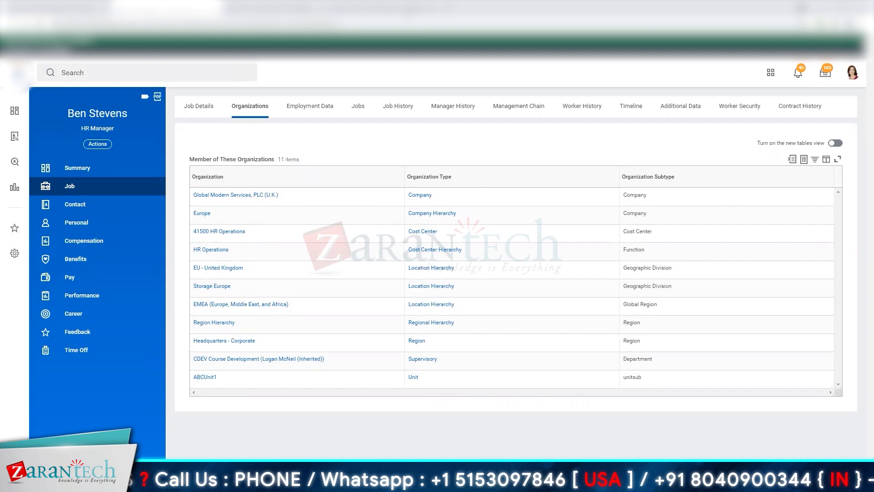
- Start a compensation change request for the new worker with the effective date 07/22/2021
click(99, 145)
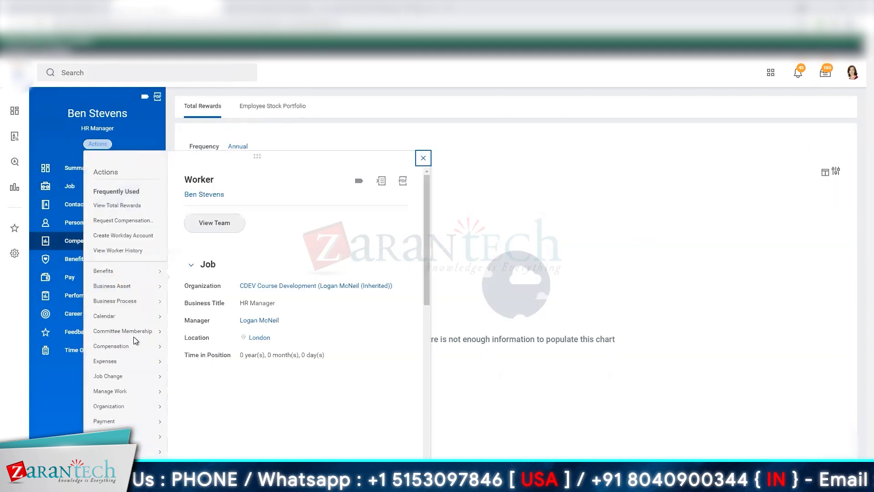
click(123, 347)
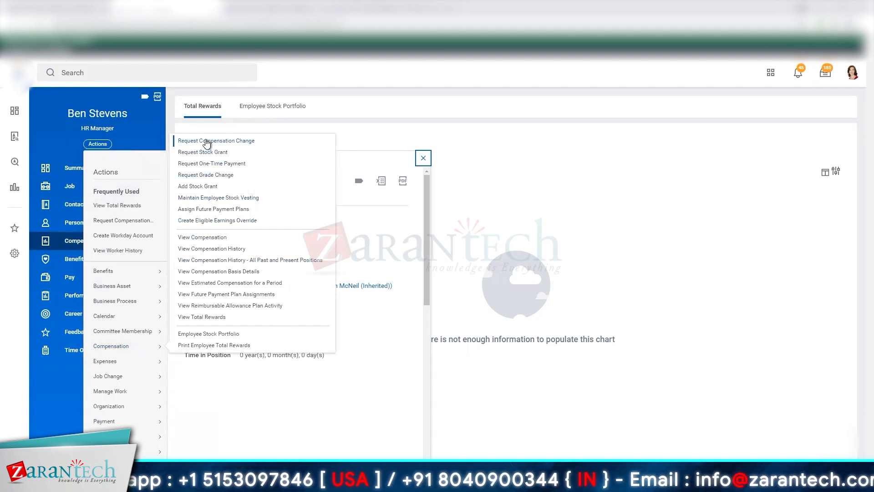
click(335, 291)
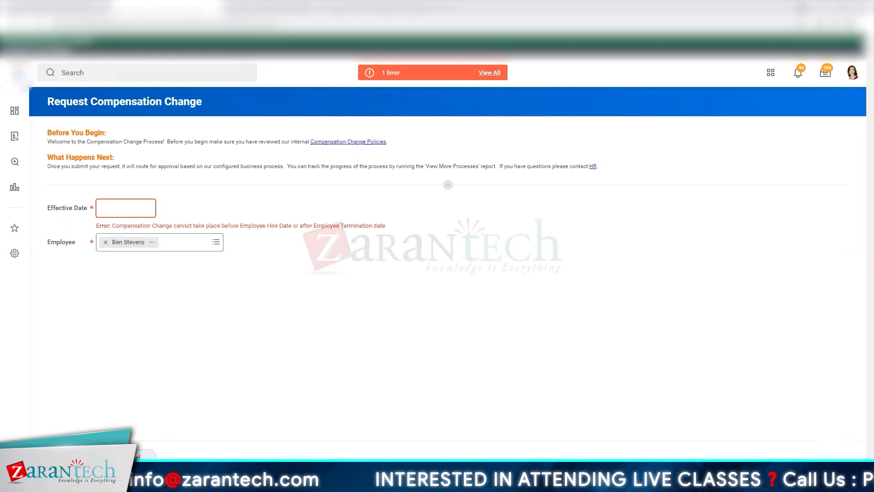
click(153, 214)
click(135, 372)
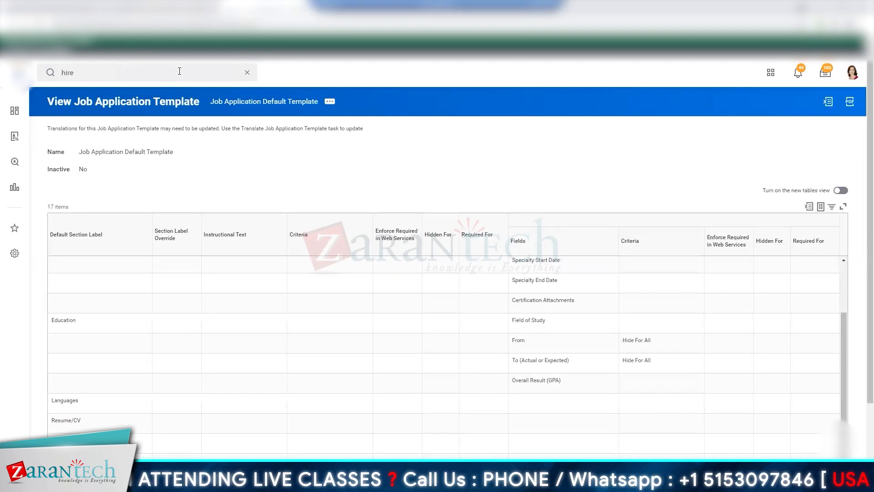
- Find the Hire business process with the search "bp: hire" and open its default definition for editing
click(179, 71)
text(bp: hire)
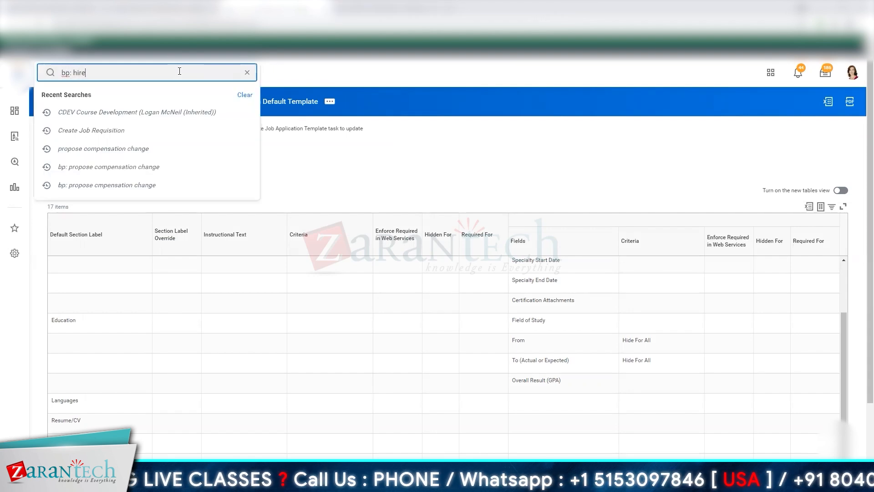
key(Return)
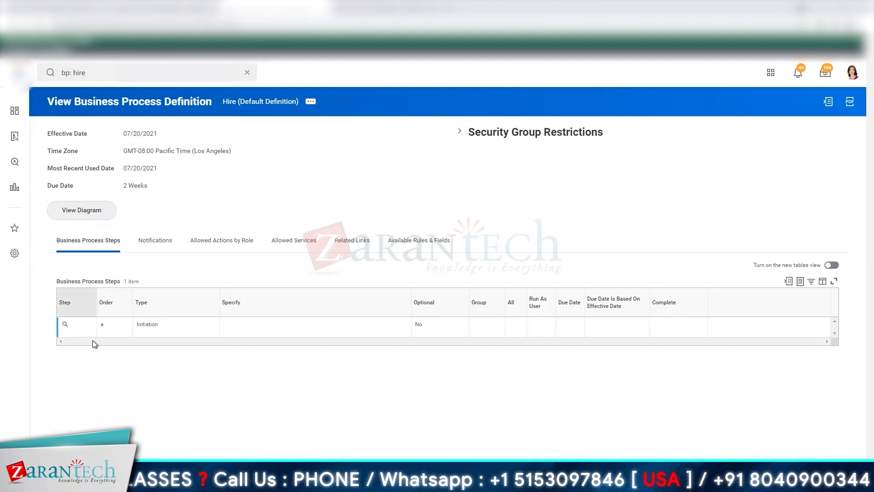
click(311, 101)
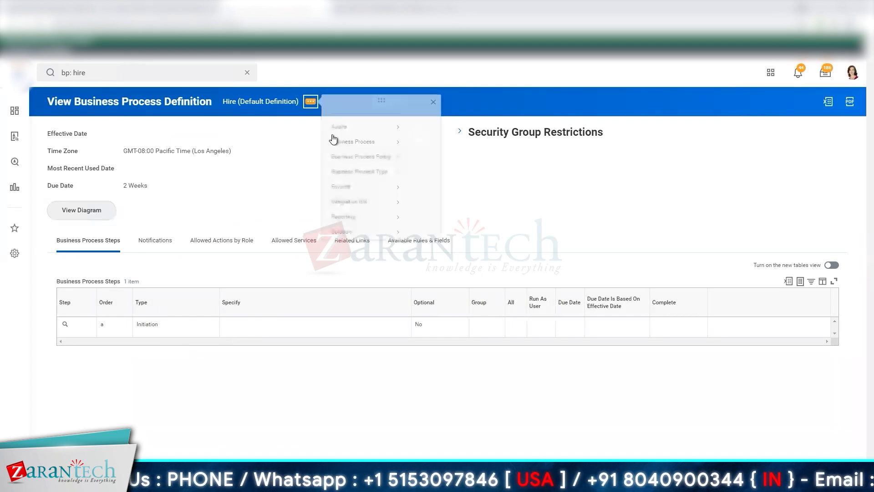
mouse_move(360, 157)
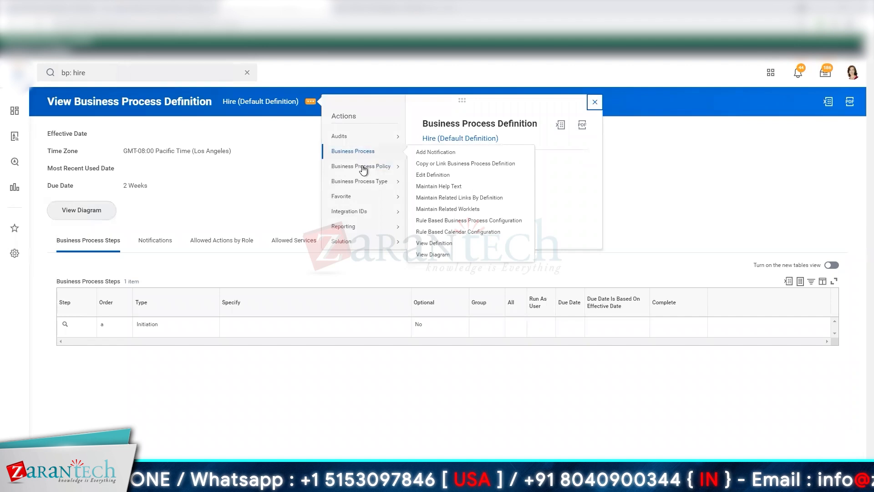
click(431, 174)
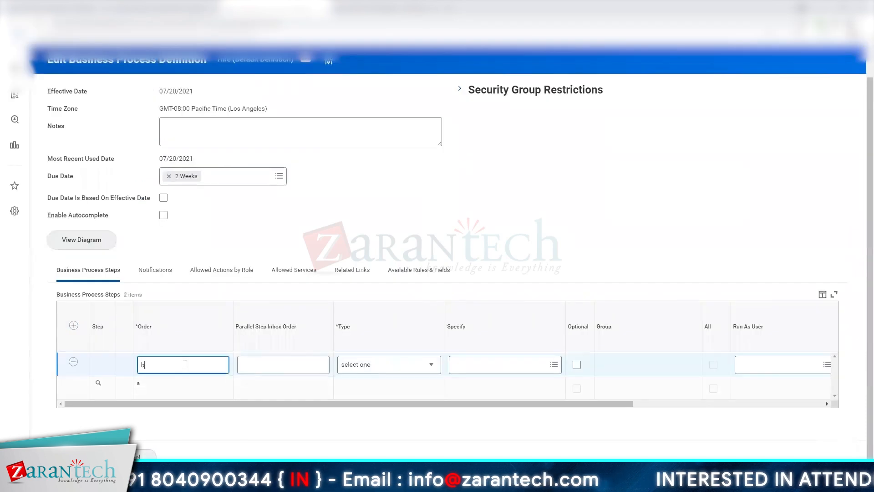
key(Tab)
- Define step b of the Hire process as an Action for Propose Compensation Hire, assigned to the HR Partner group
click(390, 364)
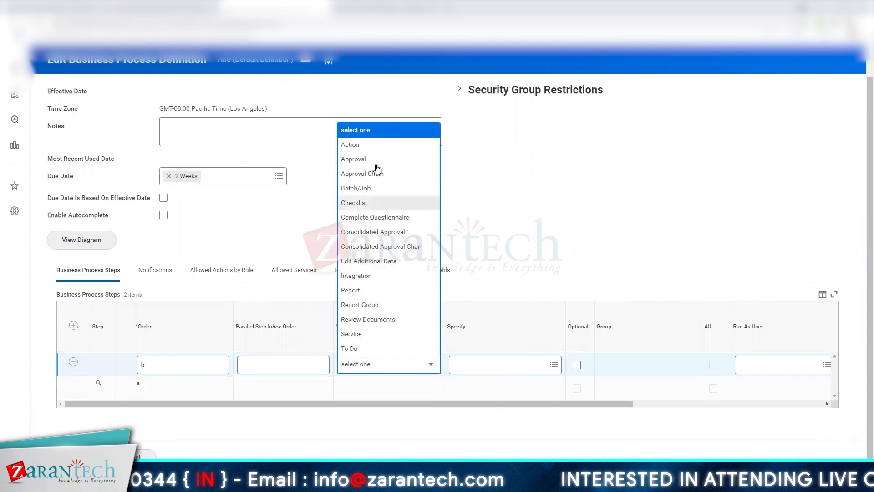
click(353, 144)
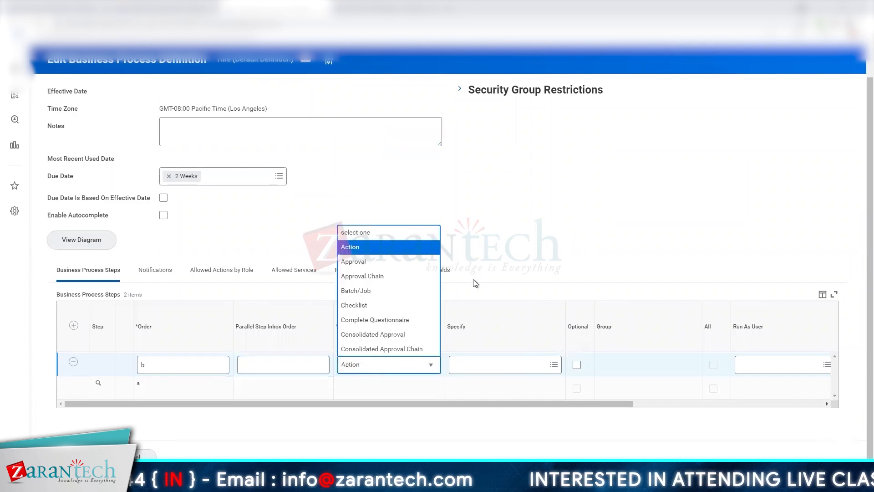
click(496, 365)
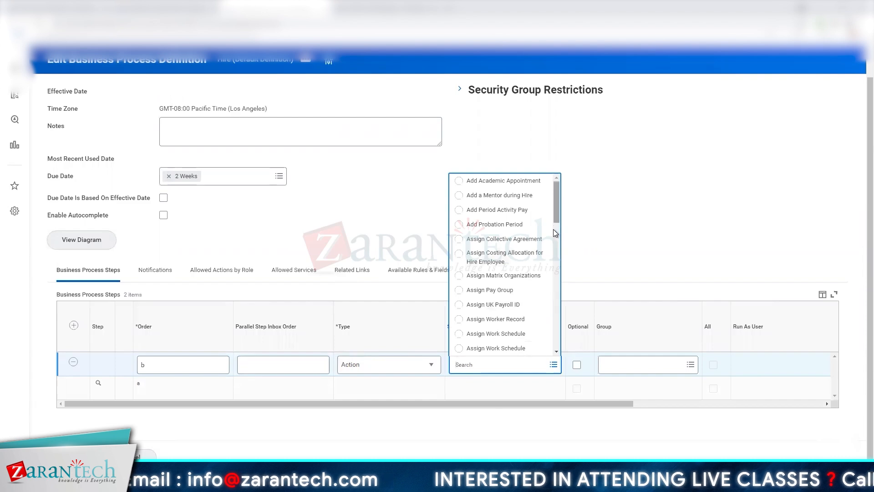
scroll(553, 228, down, 3)
click(619, 369)
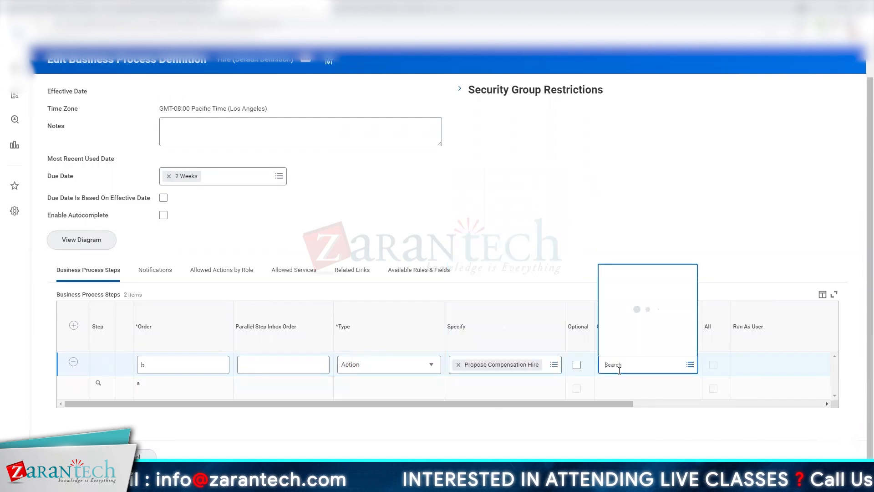
text(hr partner)
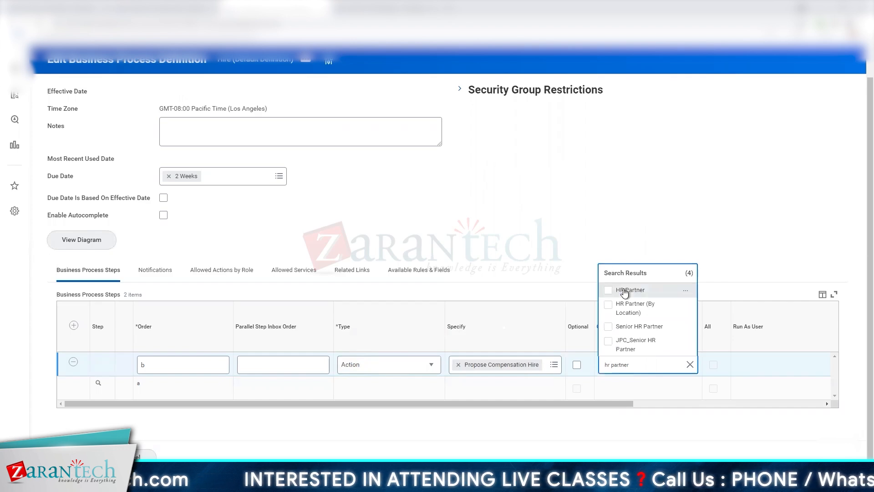
click(625, 291)
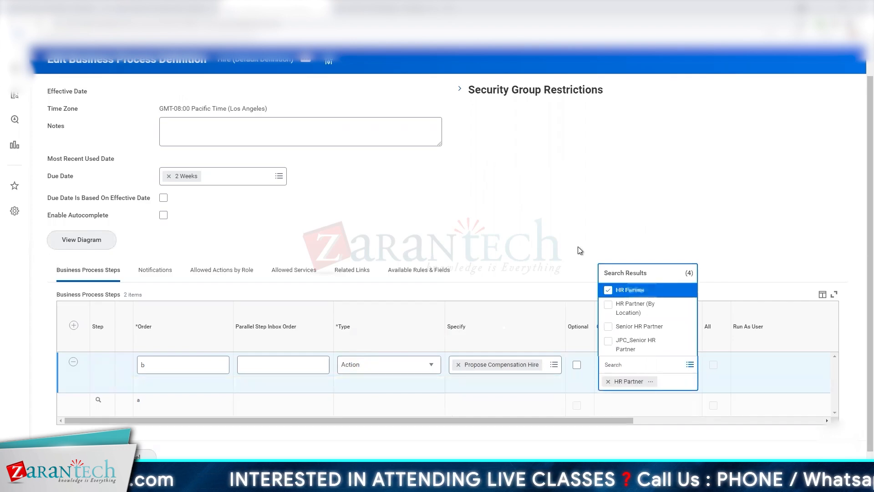
- Add another Action step to the Hire process and specify it as Review Employee Hire
click(74, 325)
click(484, 365)
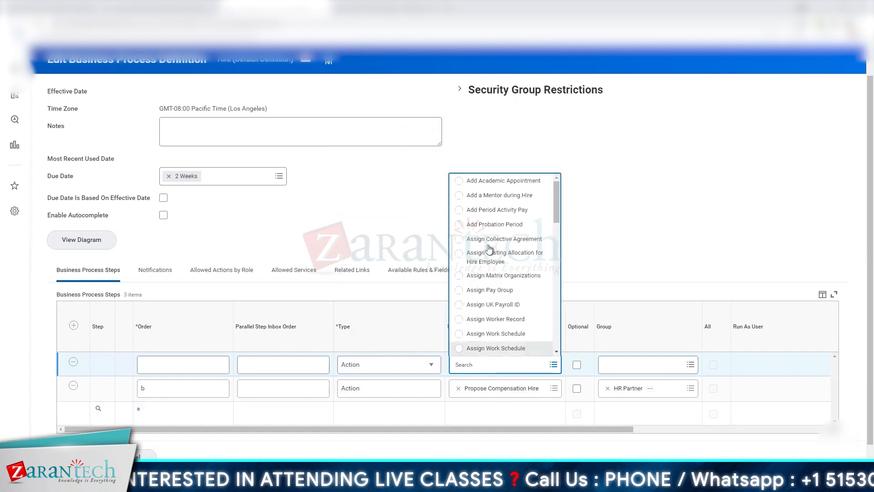
click(395, 364)
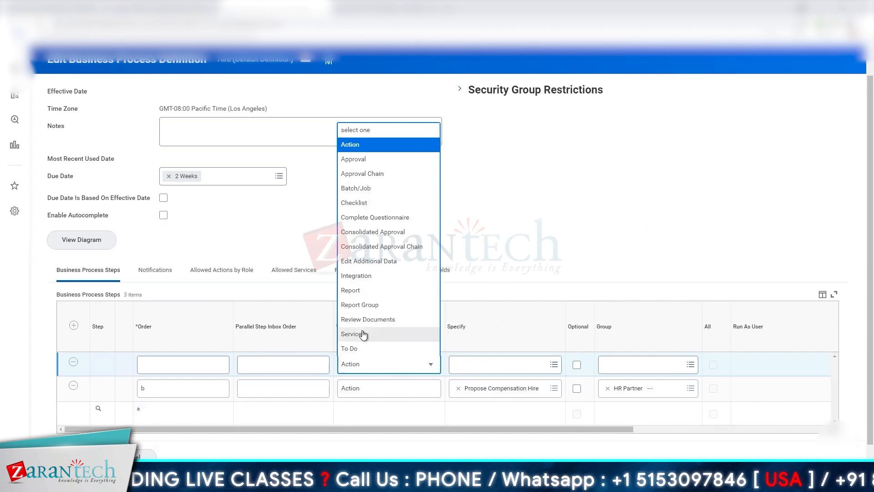
click(482, 365)
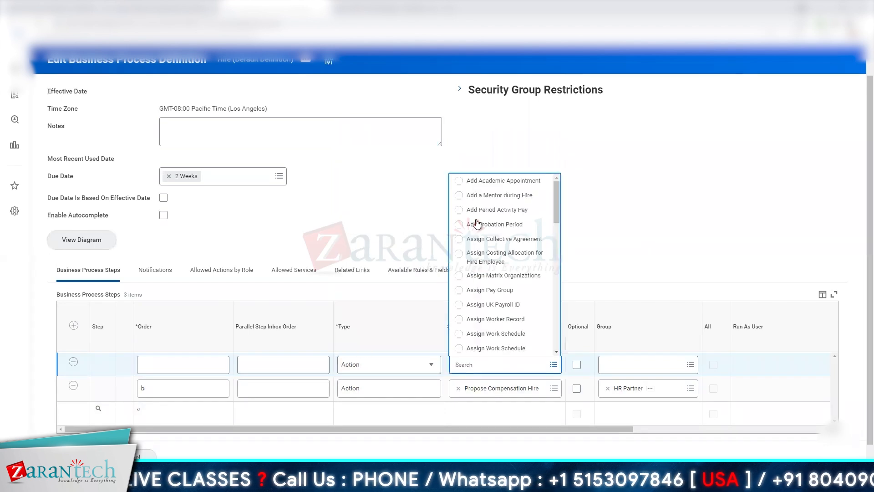
scroll(555, 298, down, 5)
scroll(556, 297, down, 10)
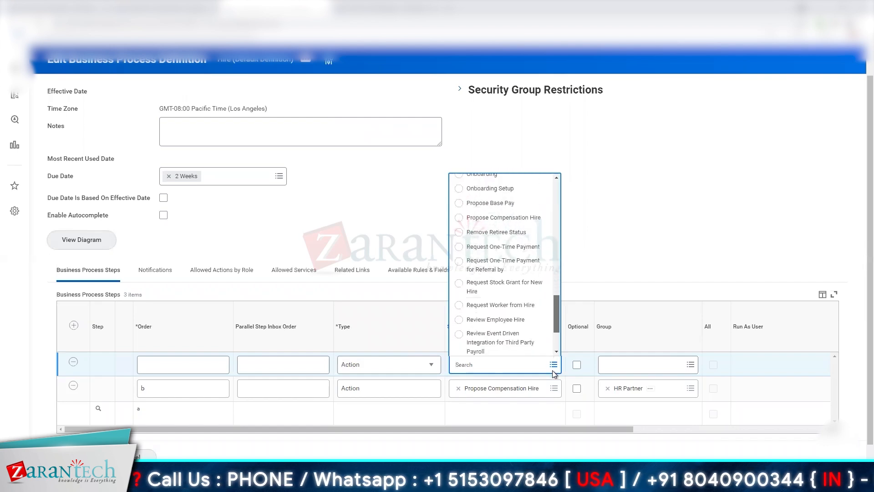
click(495, 320)
- Assign the Review Employee Hire step to the HR Administrator group and set its order to c
click(611, 364)
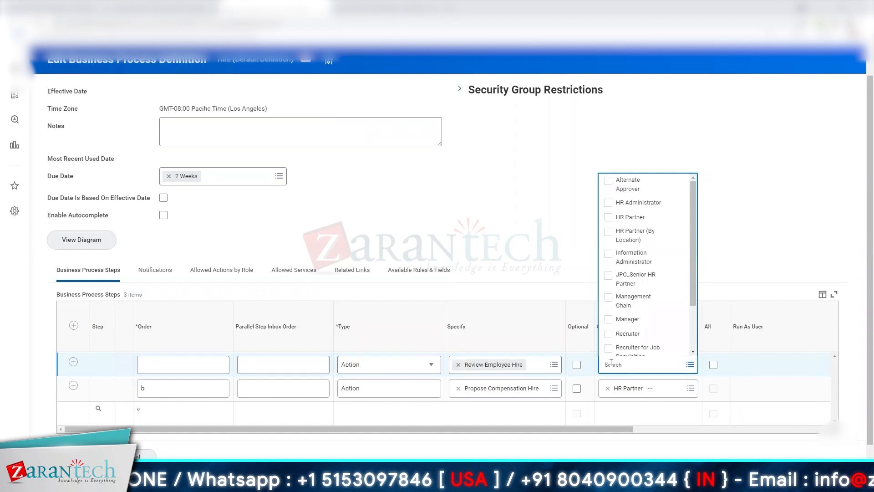
text(hr admin)
key(Return)
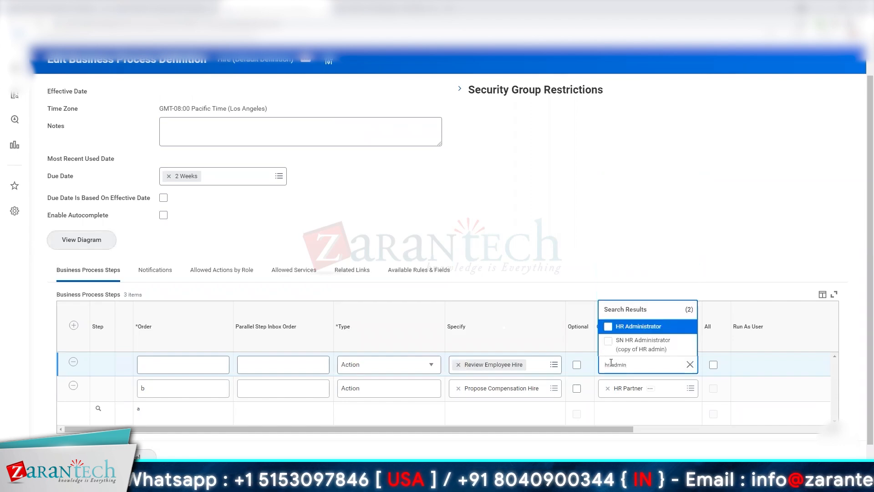
click(609, 326)
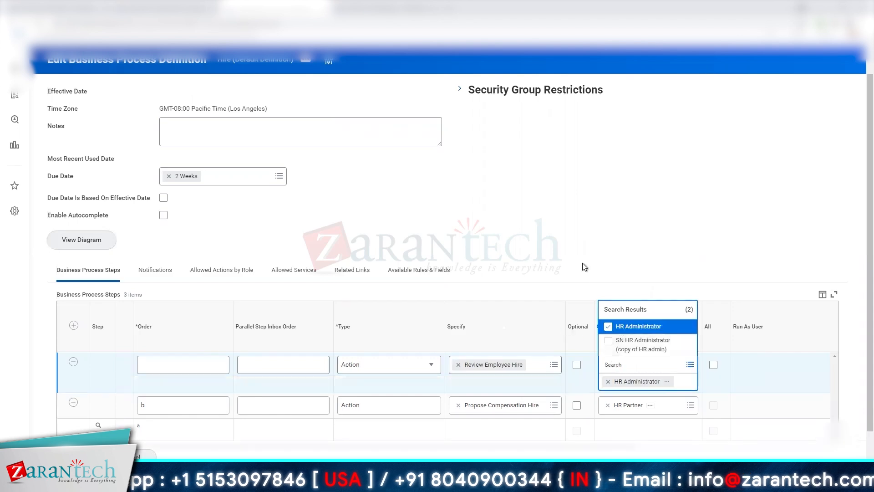
click(528, 305)
click(183, 365)
text(c)
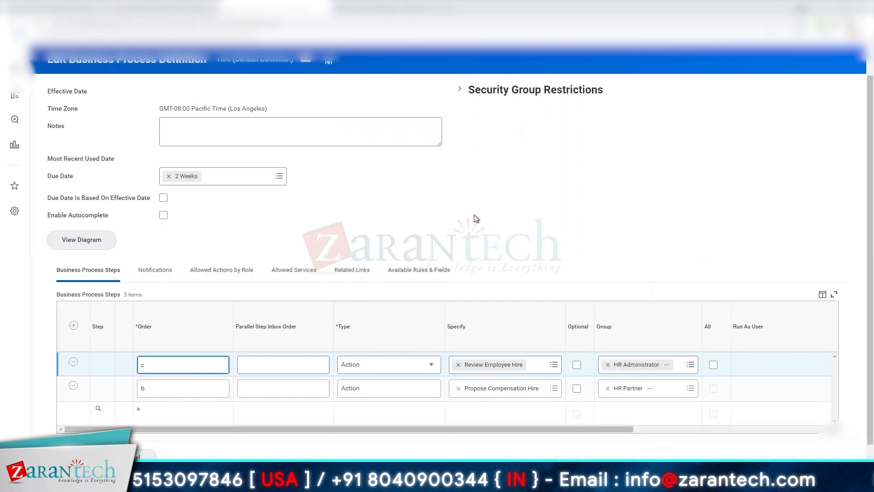
click(474, 214)
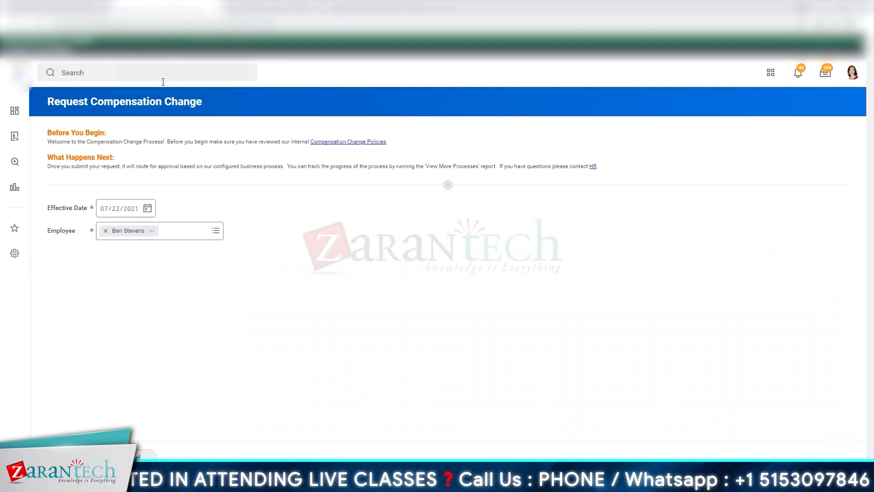
- Search for "propose comp" from the worker's compensation change request page
click(162, 75)
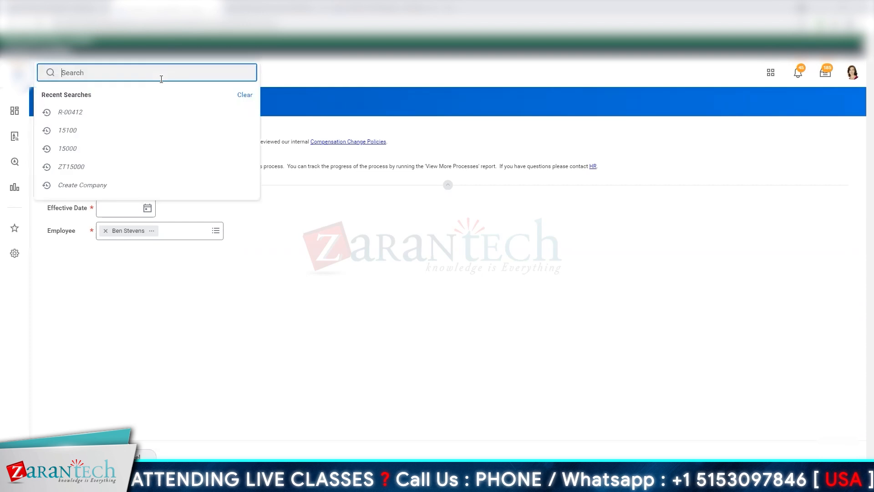
text(propos)
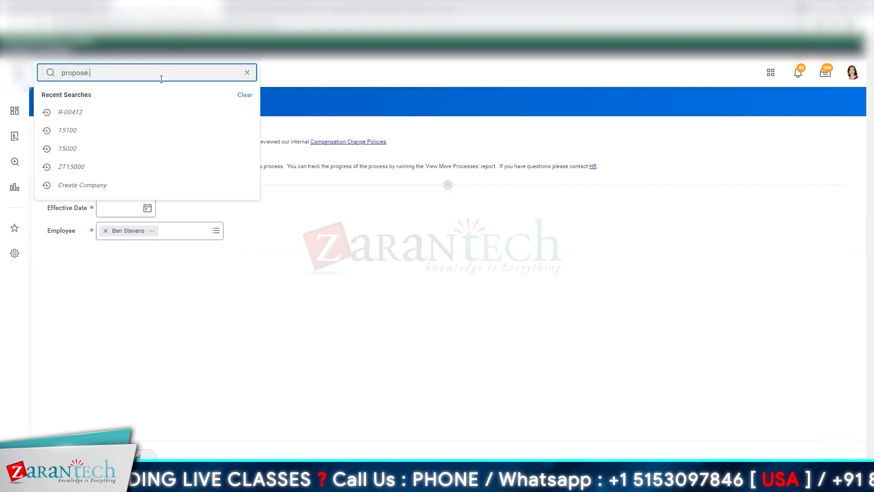
text(e c)
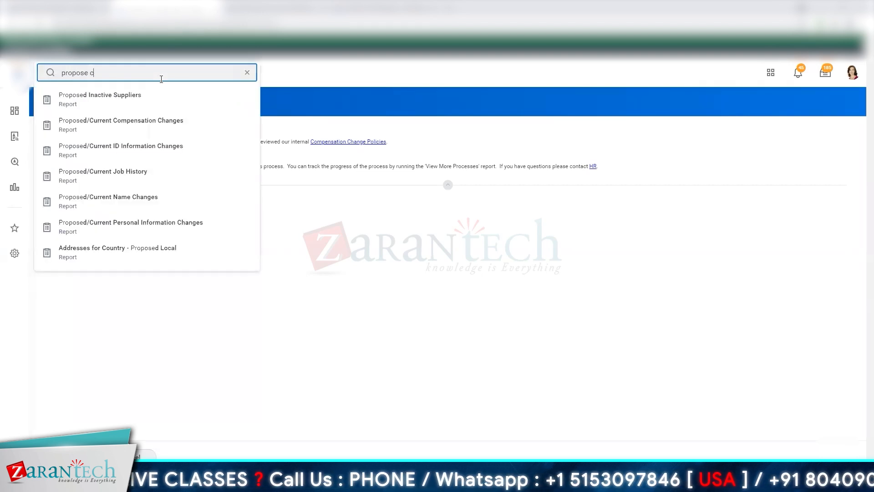
text(omp)
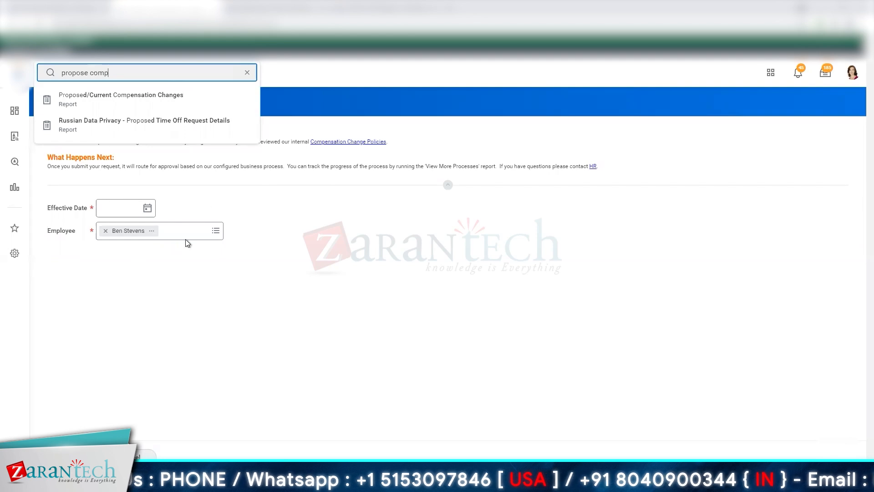
- Continue into the worker's compensation change request and set the Employee Visibility Date to 07/22/2021
click(234, 356)
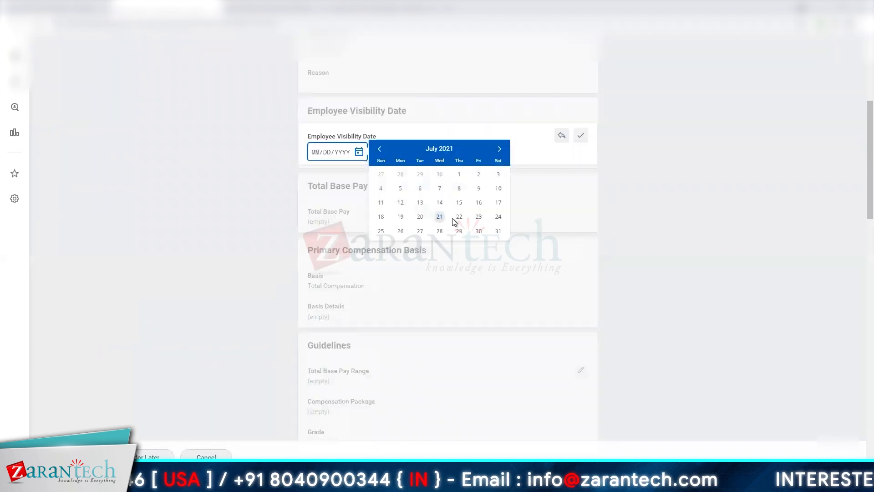
click(458, 218)
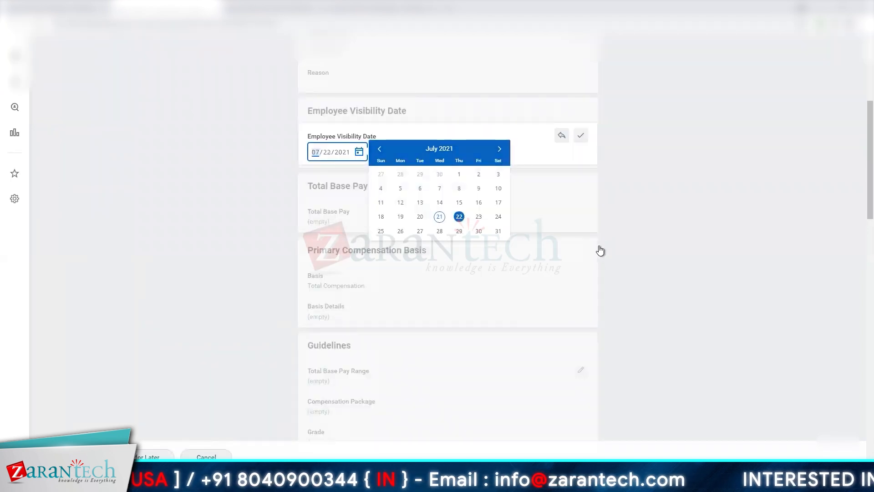
click(416, 357)
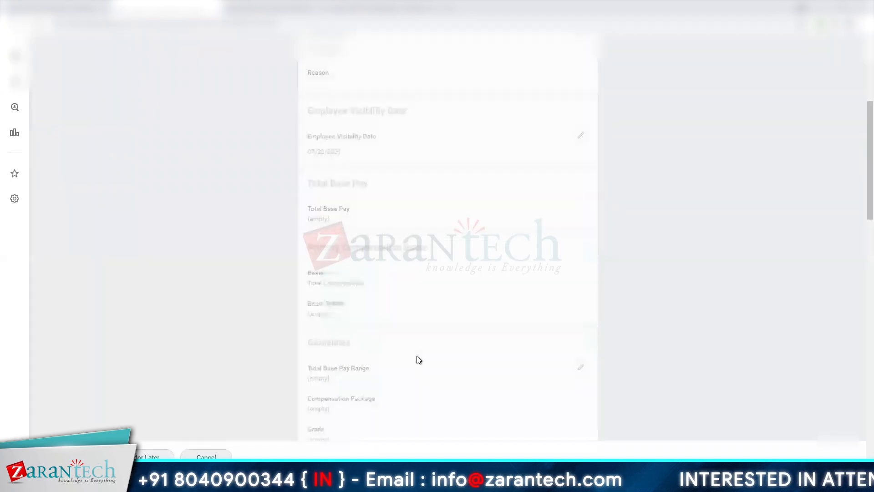
- Open the Guidelines section of the compensation request for editing and set the Compensation Package to Management
scroll(417, 358, down, 2)
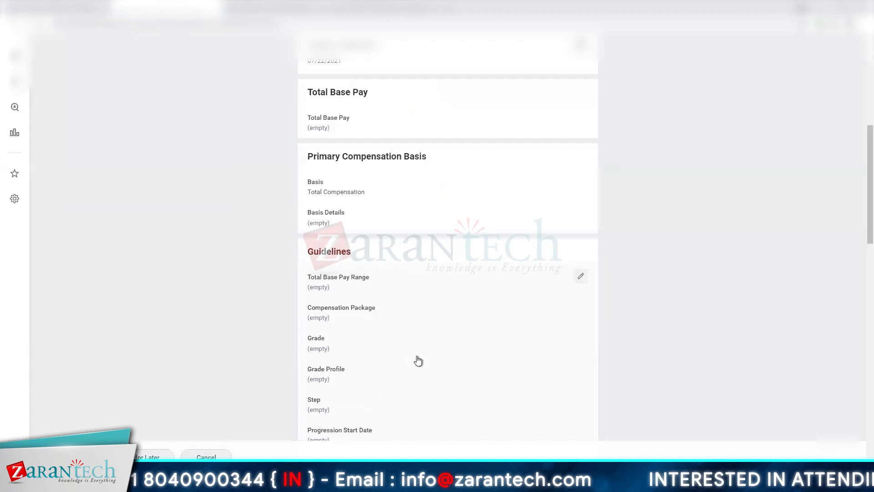
click(358, 277)
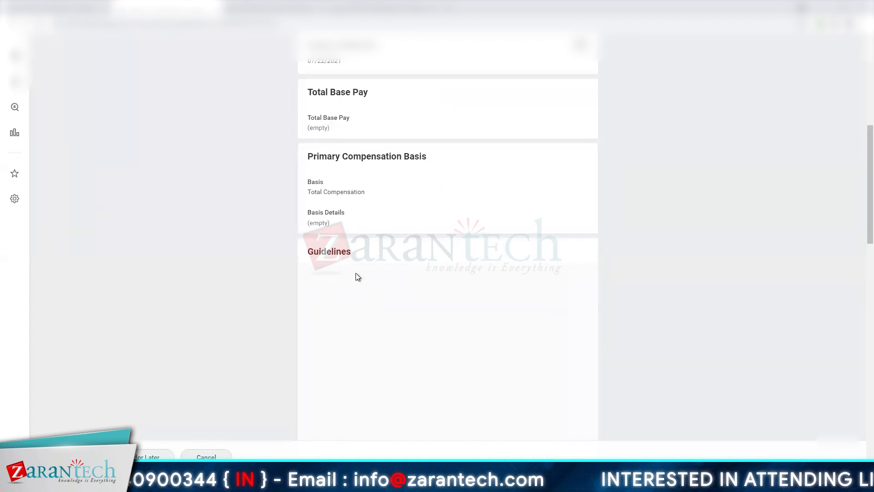
click(390, 322)
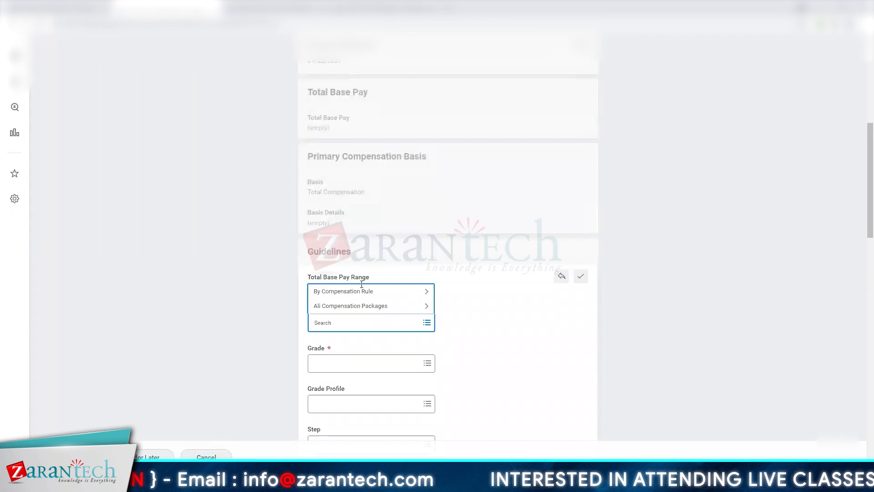
click(361, 290)
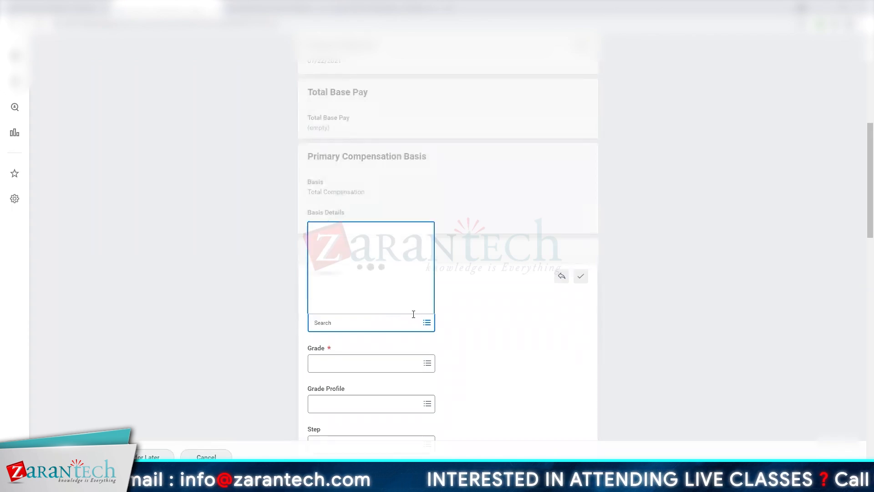
click(335, 292)
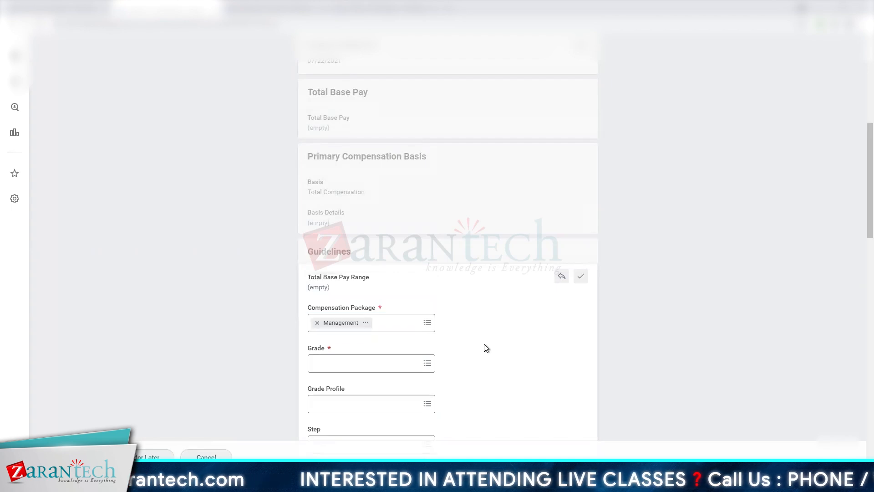
- Set the Grade to Management and the Grade Profile to United Kingdom in the Guidelines section
scroll(486, 348, down, 3)
click(356, 227)
text(manag)
key(Return)
click(420, 261)
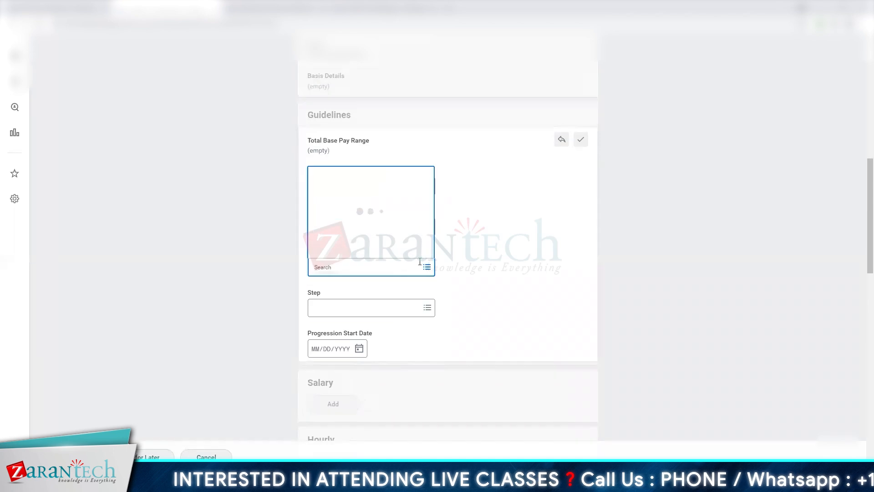
click(334, 253)
click(488, 339)
- Add the Salary compensation plan and set its amount to 72,000 GBP annually
scroll(499, 327, down, 2)
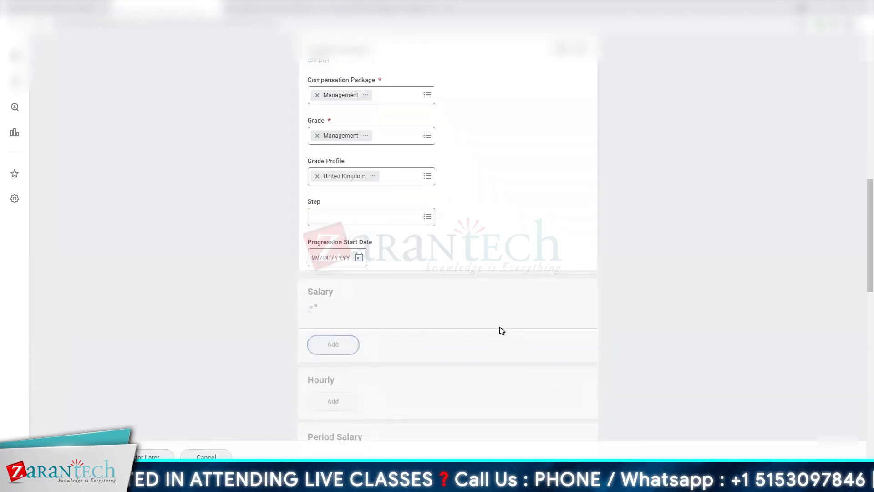
click(364, 287)
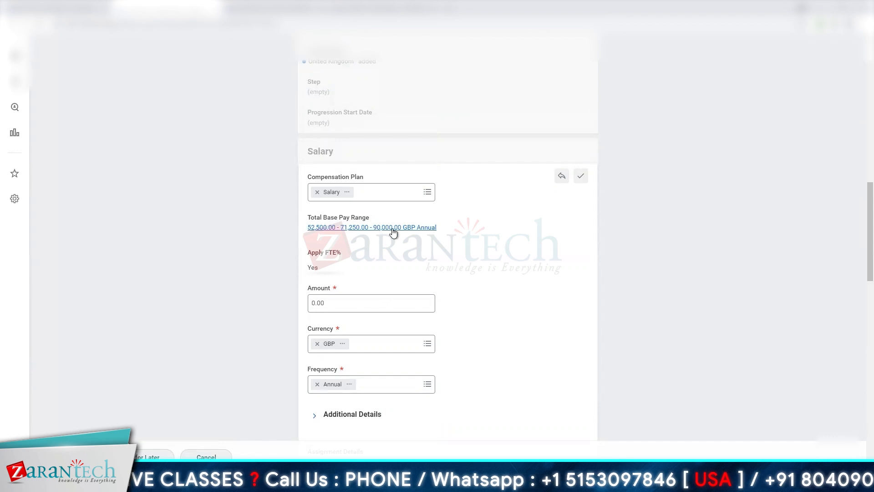
click(343, 302)
double_click(345, 303)
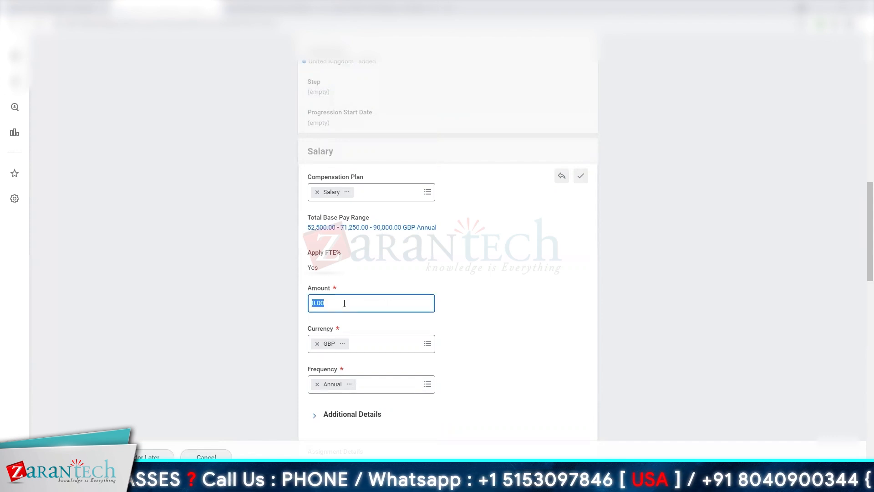
text(72000)
click(535, 286)
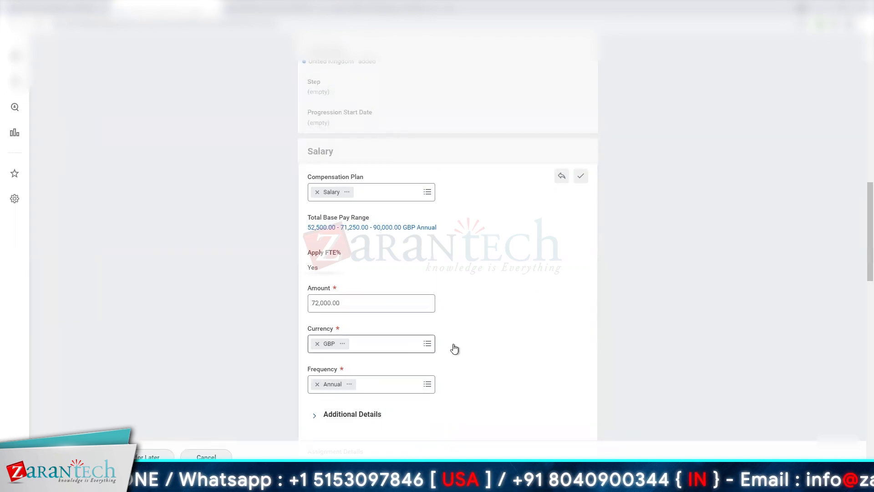
- Add the Bonus - Management compensation plan with a 15% individual target
scroll(471, 345, down, 4)
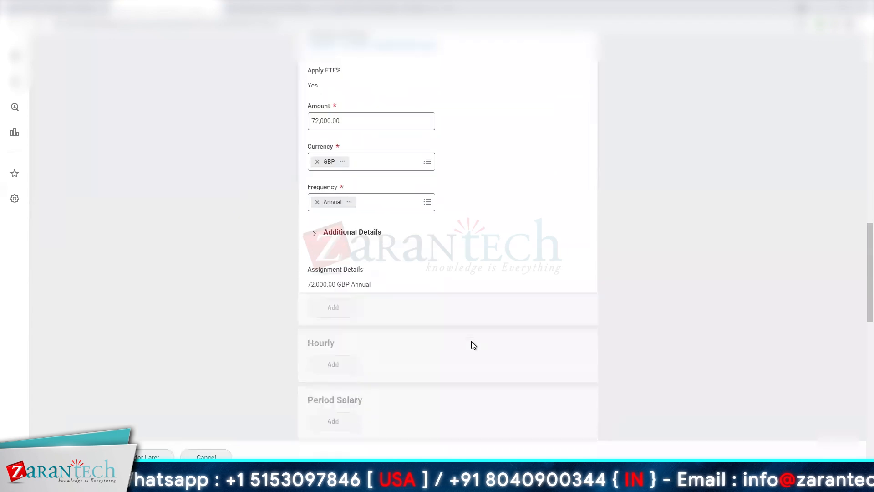
scroll(473, 345, down, 5)
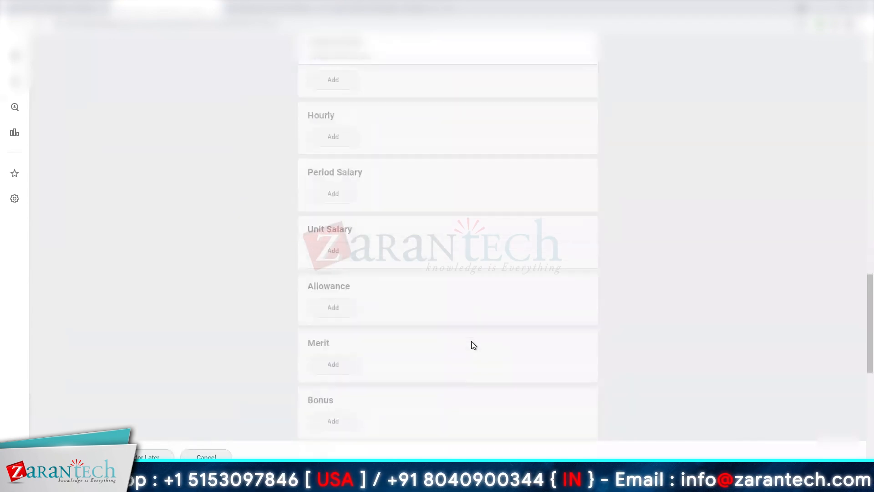
scroll(473, 345, down, 1)
click(332, 377)
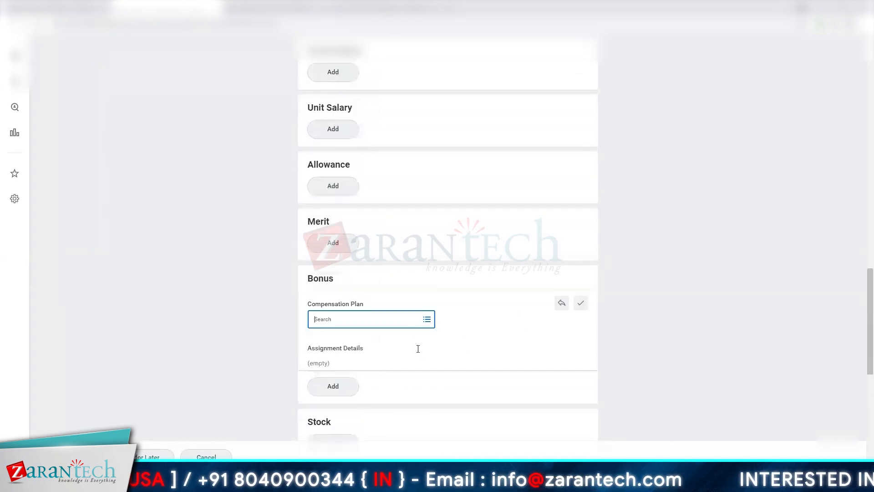
click(427, 319)
click(370, 285)
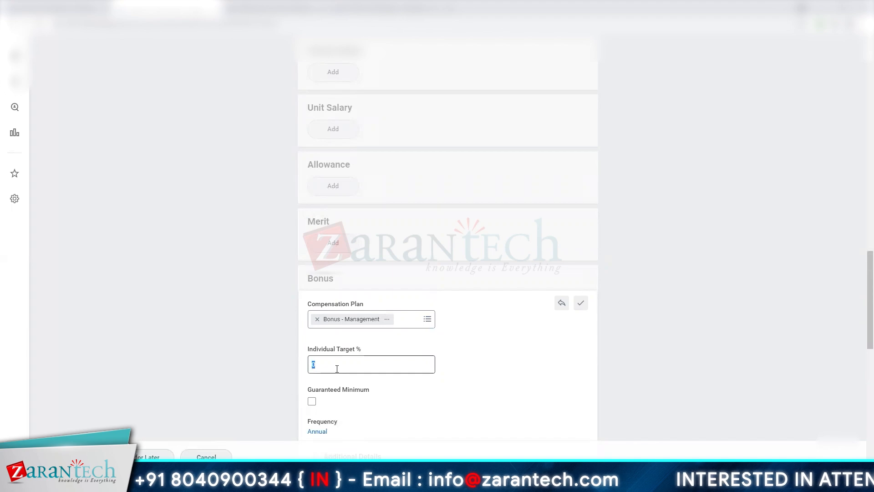
text(15)
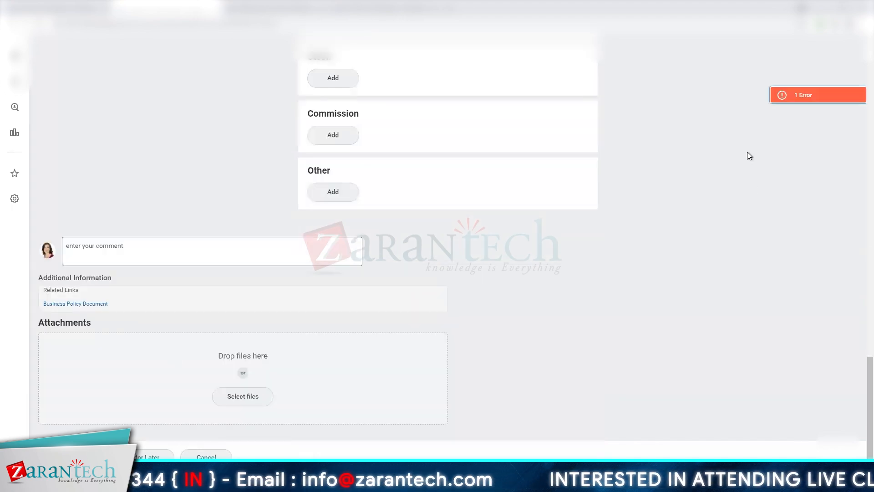
- Resolve the flagged error by choosing a reason under Request Compensation Change > Adjustment, and submit the compensation change
click(777, 95)
click(613, 269)
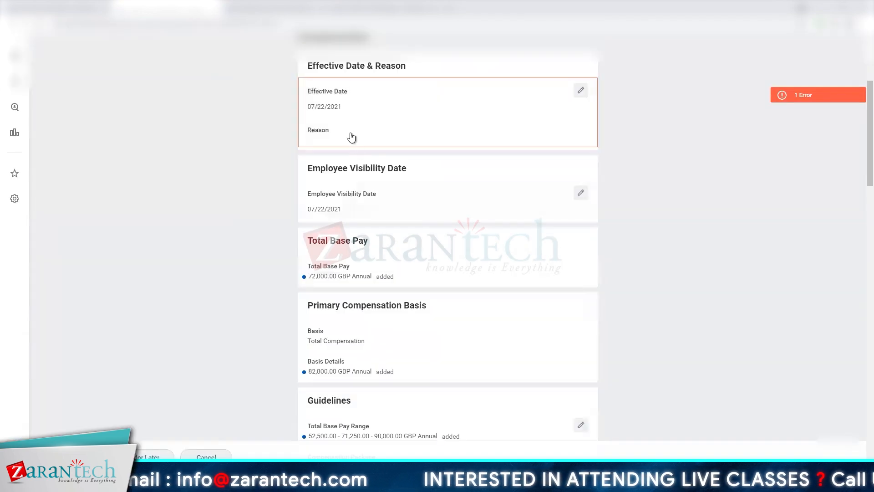
click(352, 137)
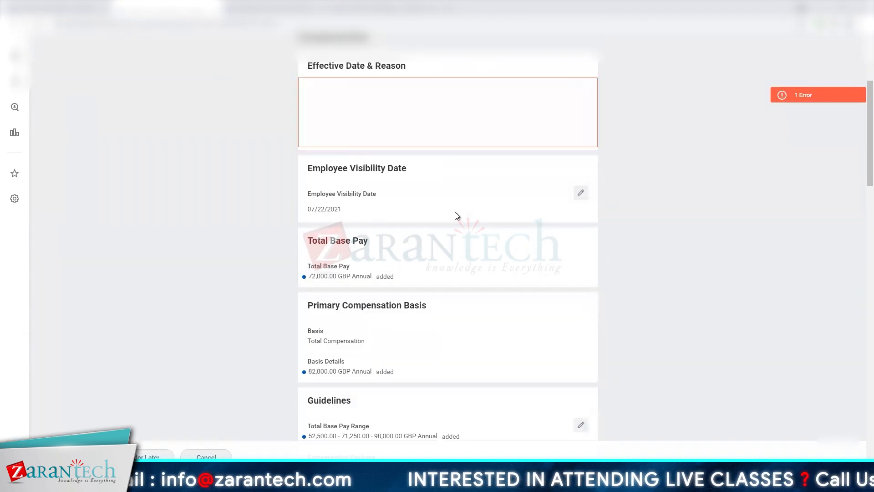
click(378, 151)
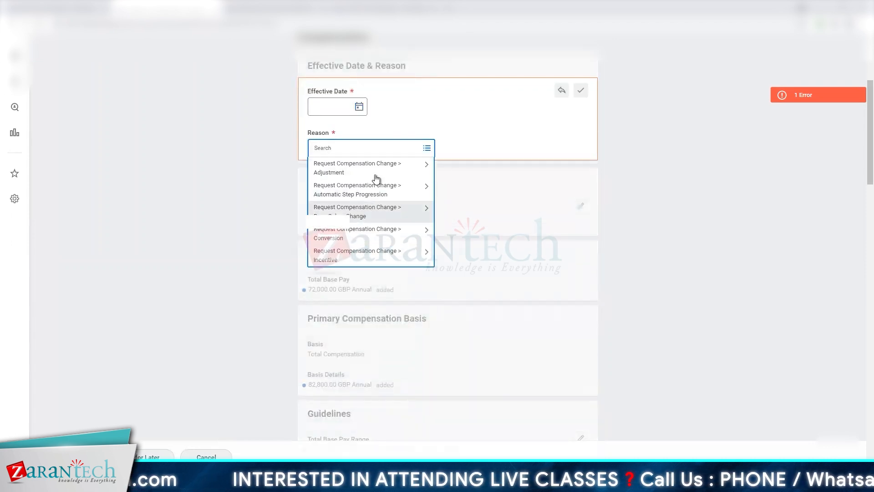
click(375, 175)
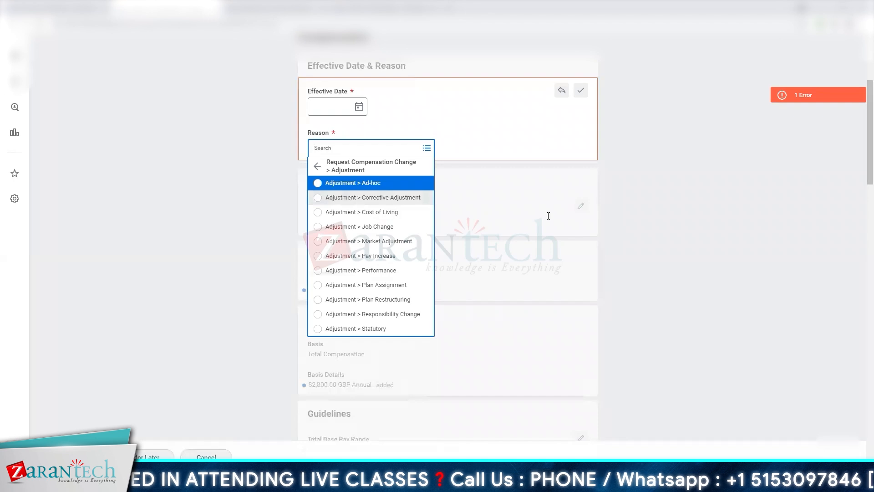
click(611, 319)
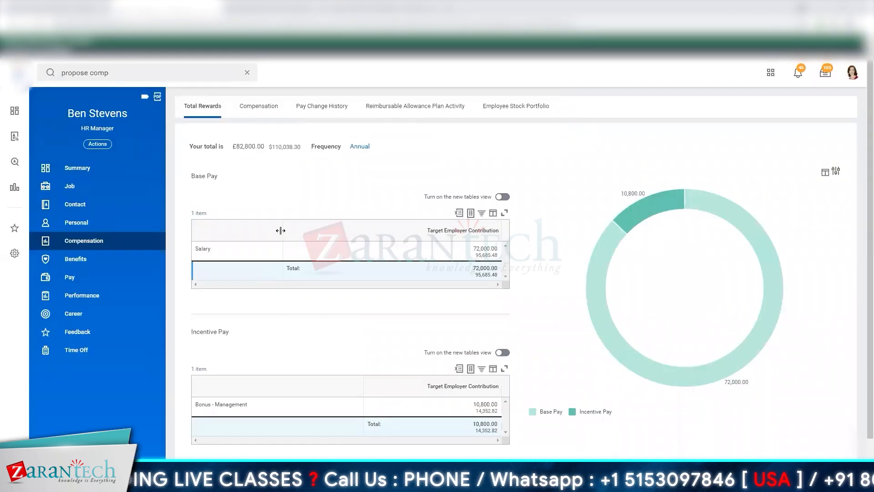
- Review the worker's Total Rewards and the Compensation details, including totals, guidelines and plan assignments
scroll(302, 371, down, 1)
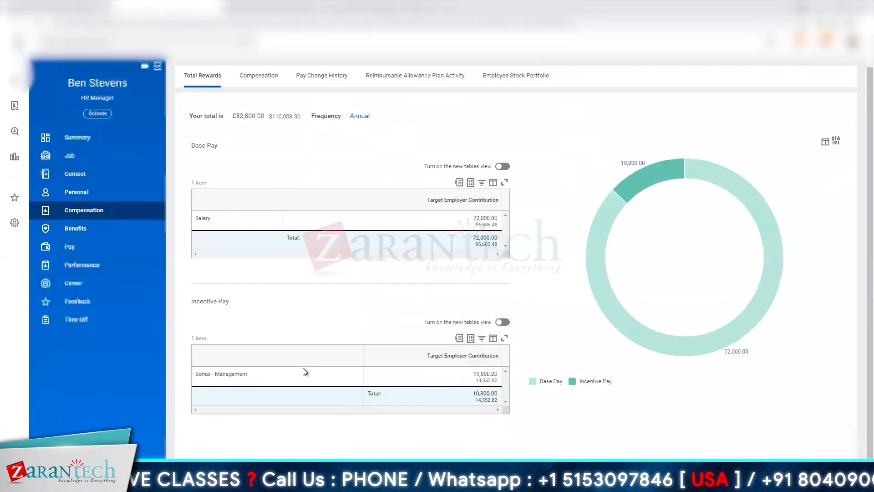
click(253, 86)
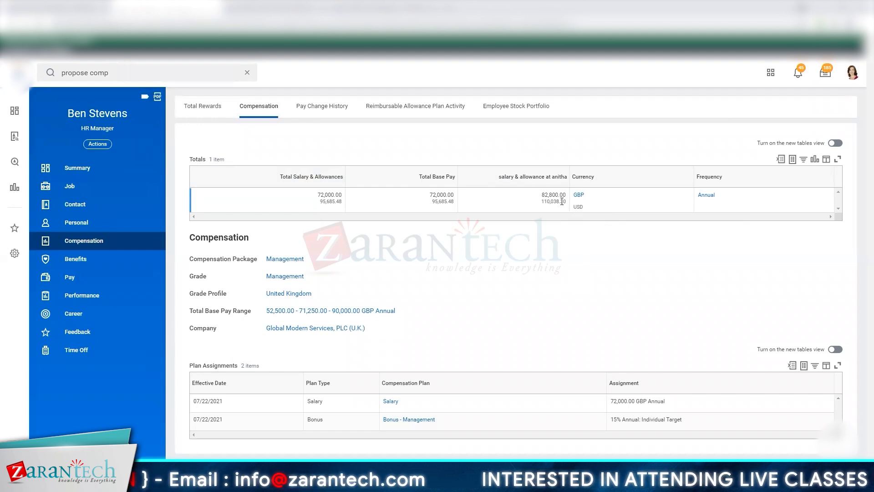
mouse_move(562, 201)
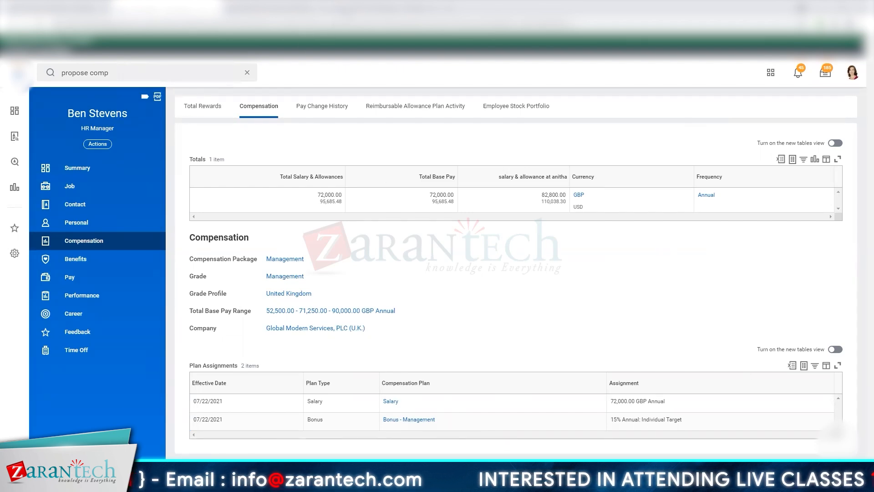
- Return to the completed hire and start Hire Employee for the CDEV Course Development supervisory organization
click(135, 77)
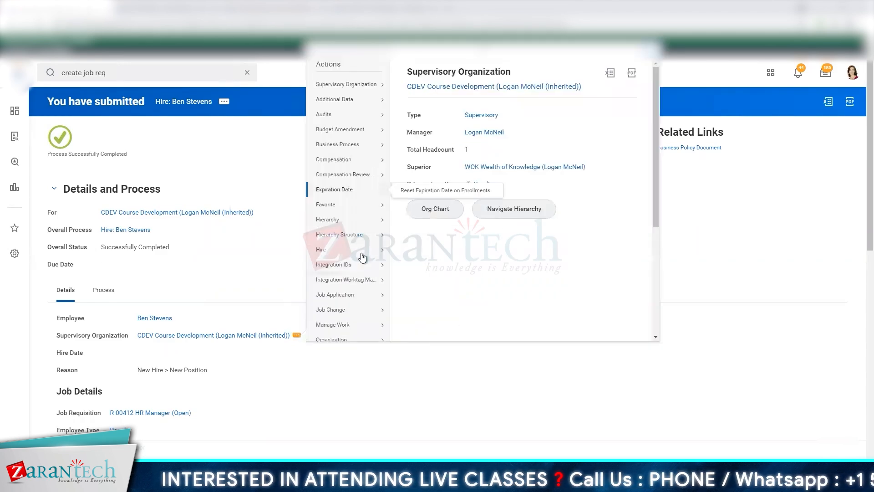
mouse_move(362, 254)
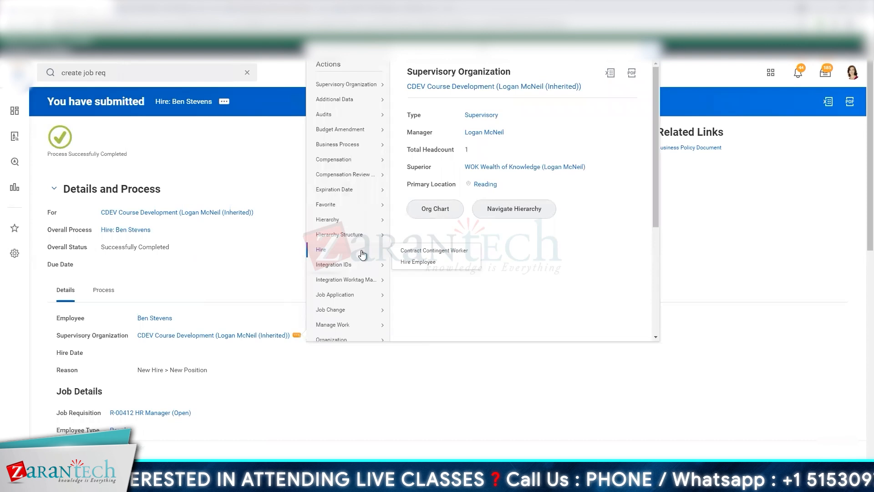
click(402, 269)
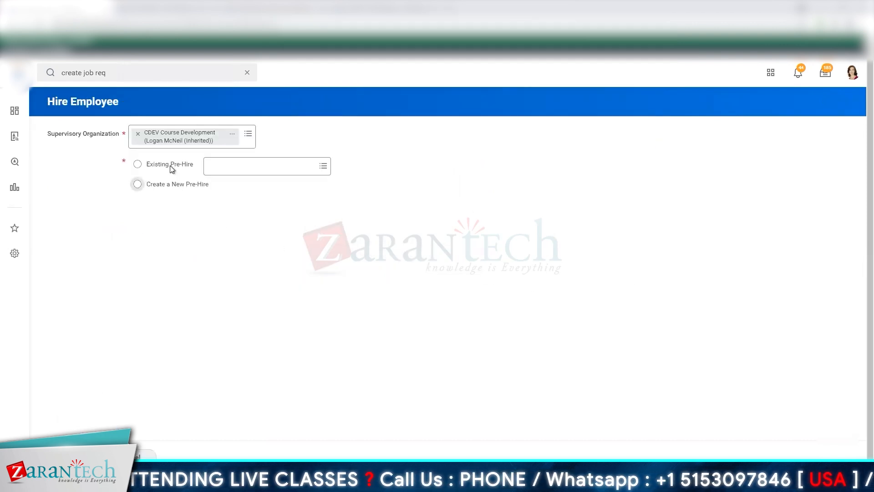
- Choose Existing Pre-Hire, examine its pre-hire search options, and compare them with the Create a New Pre-Hire option
click(172, 168)
click(246, 171)
click(248, 190)
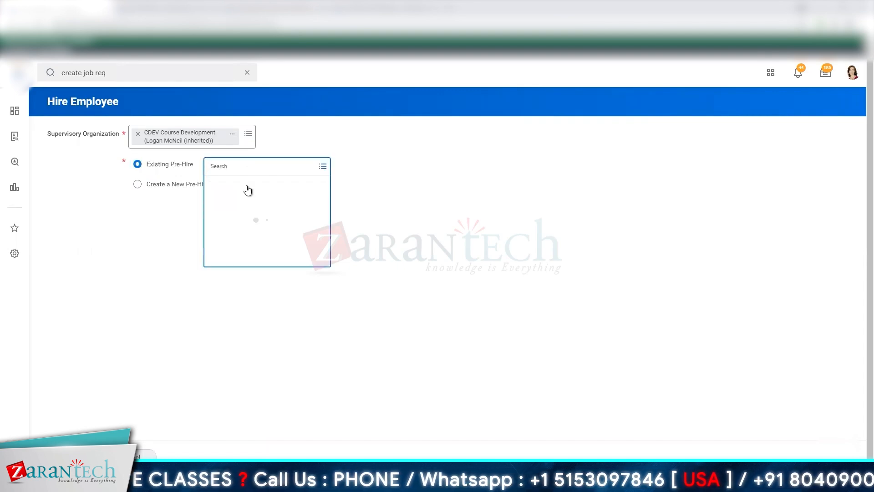
click(247, 185)
click(249, 200)
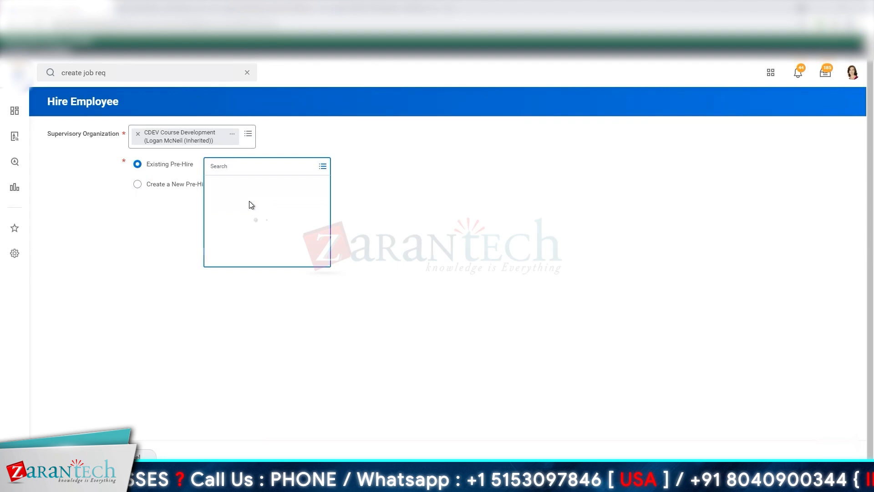
click(228, 185)
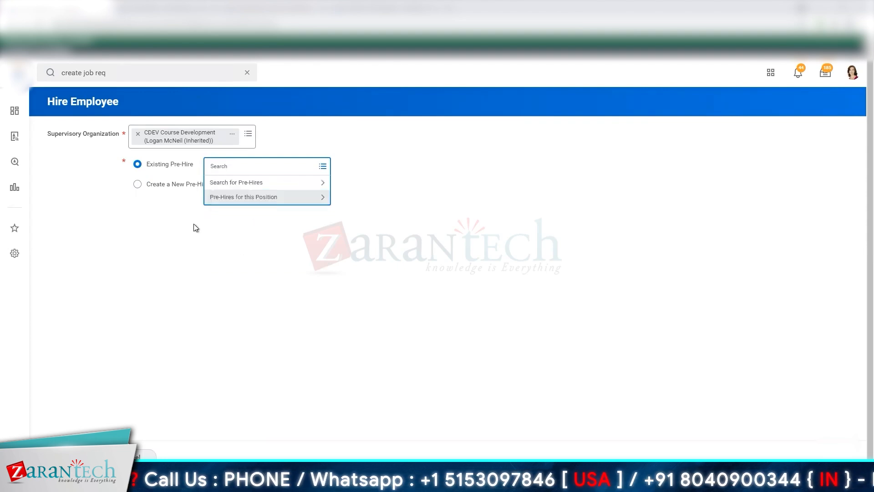
click(180, 184)
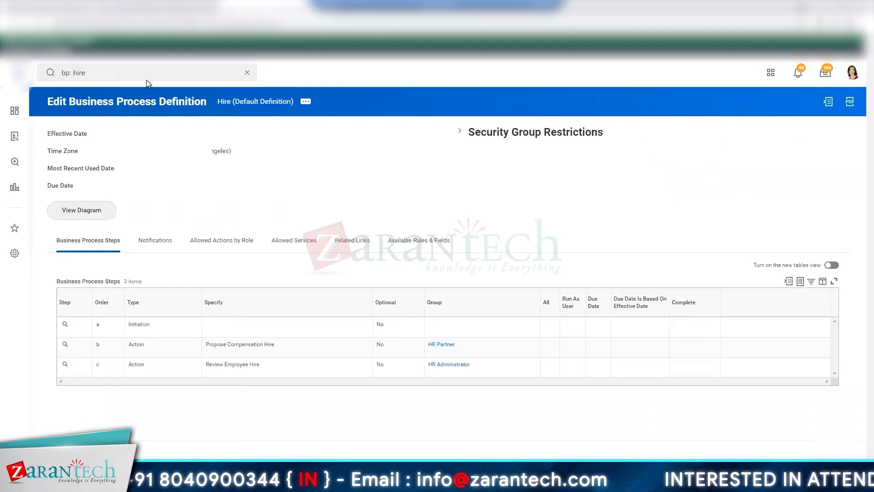
- Search for "bp: pre hire" to check the available business process definitions, and switch to the Hiring Process Overview slide
double_click(147, 74)
text(pre)
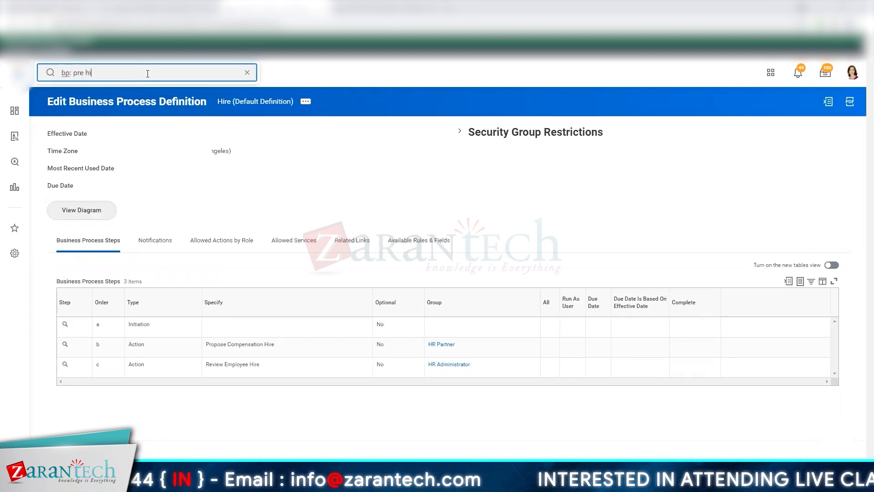
key(Return)
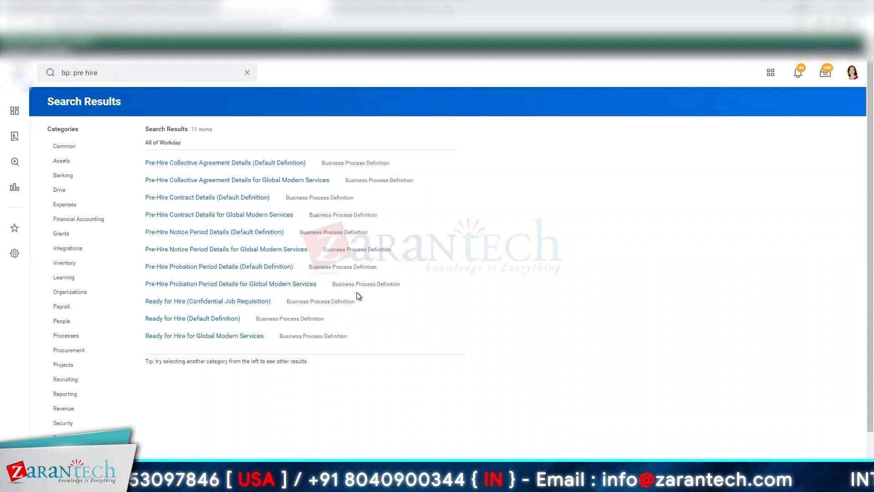
key(alt+Tab)
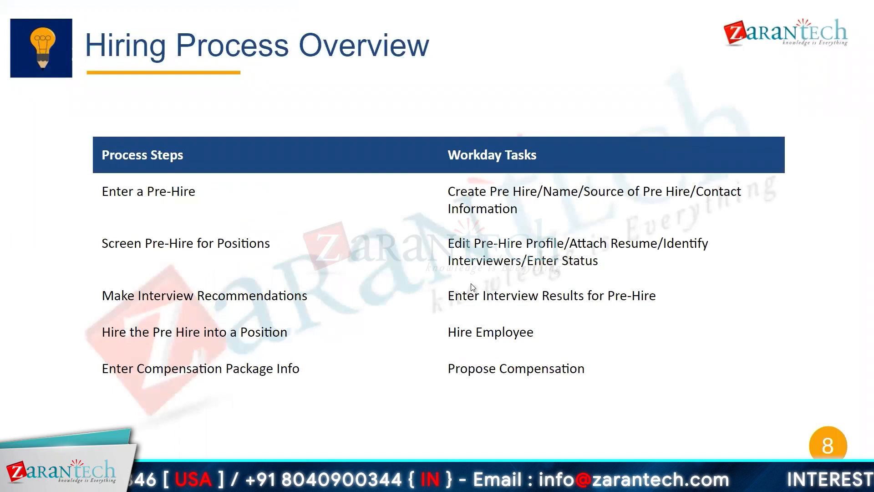
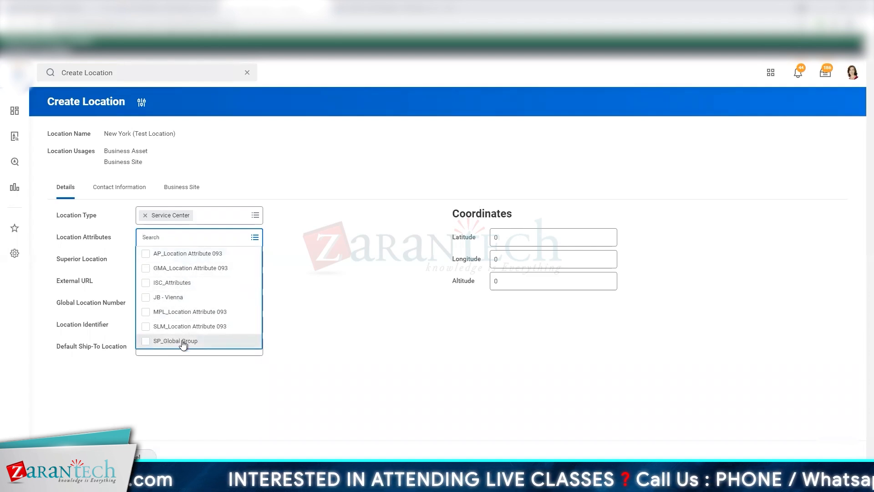
- Leave the Location Attributes empty and set the Superior Location to the first New York match
click(380, 279)
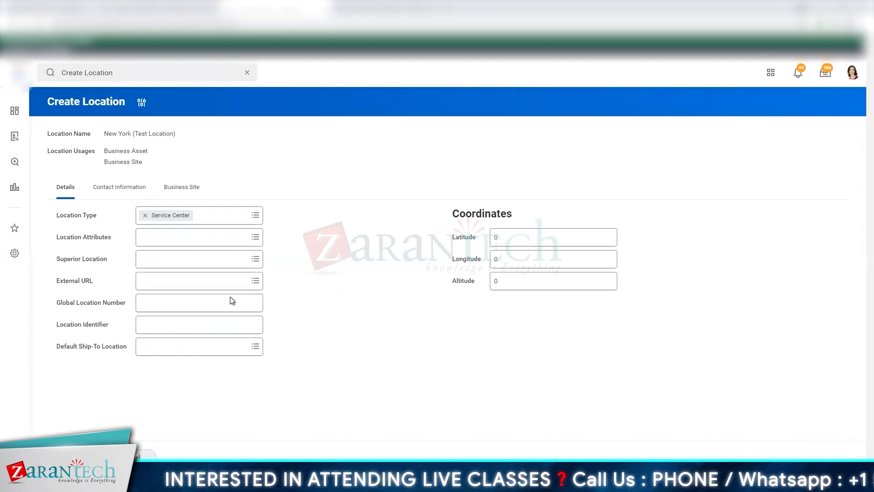
click(172, 266)
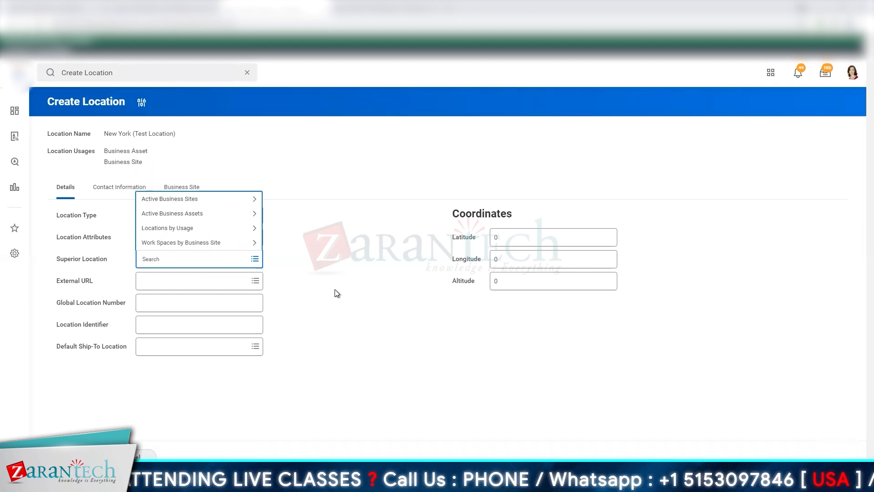
text(New york)
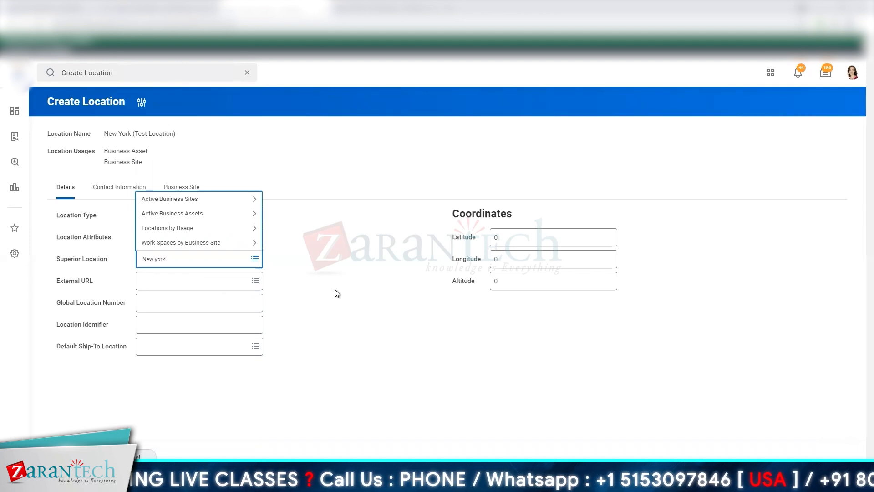
key(Return)
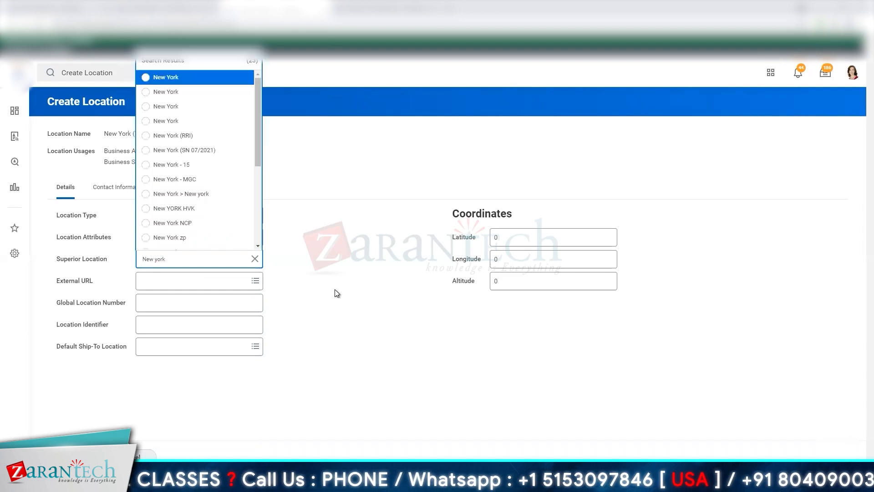
click(171, 83)
click(332, 258)
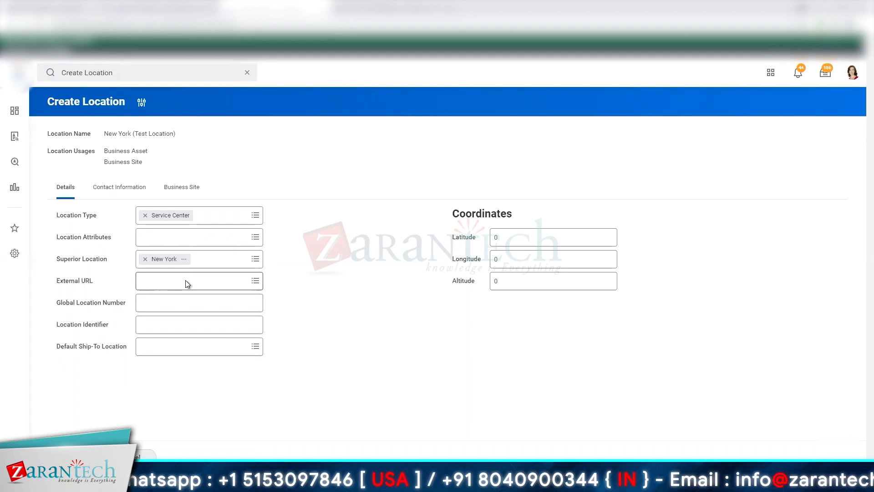
- Try ABC-123L-US_NE as the Global Location Number, with 12345-P as the Location Identifier
click(195, 307)
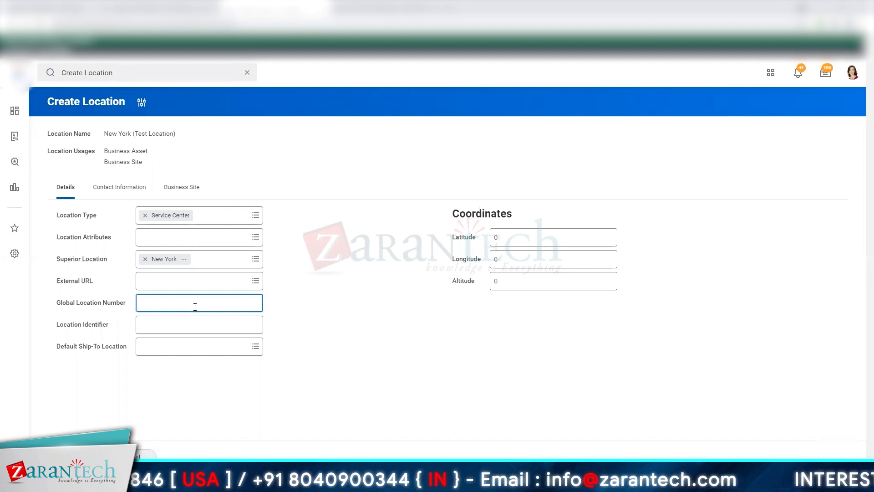
text(ABC-)
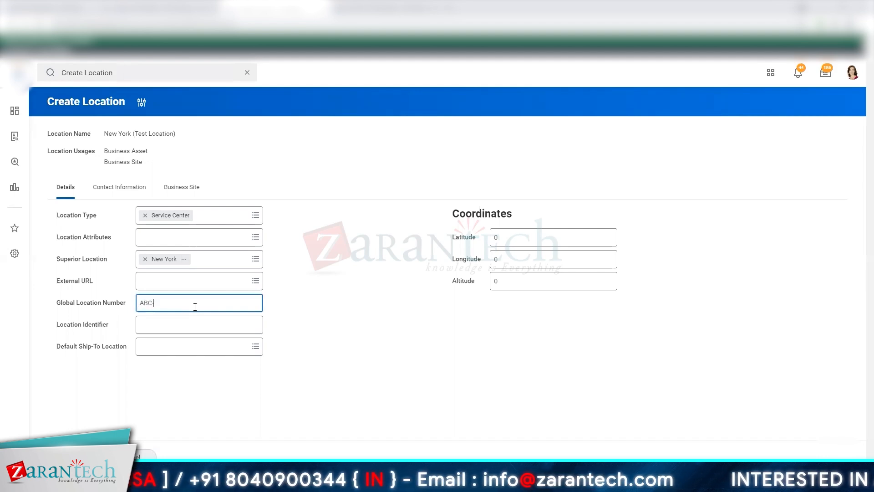
text(123)
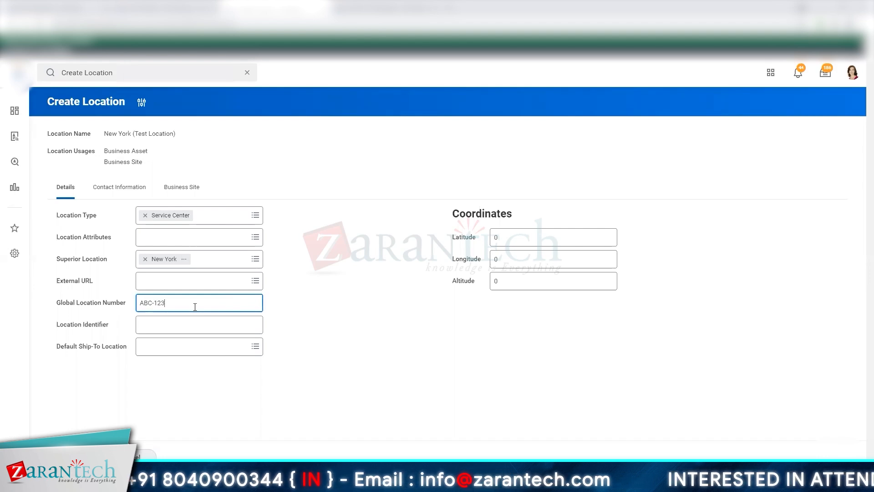
text(L-US_NE)
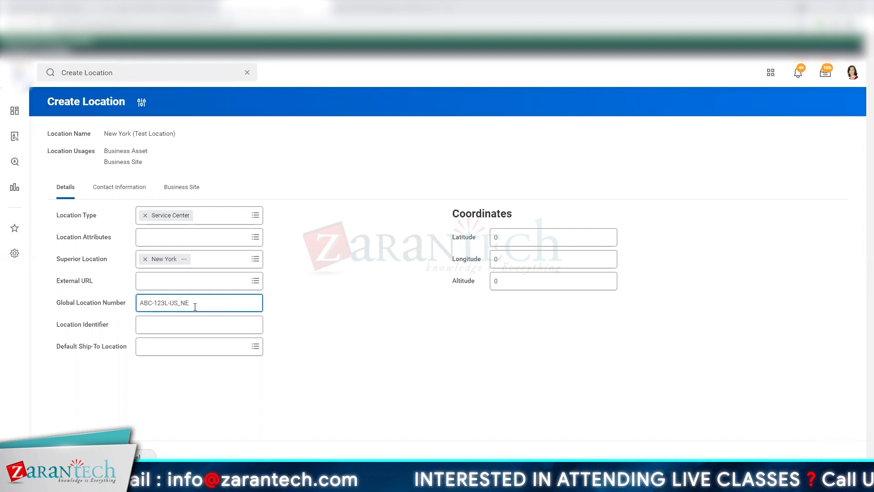
click(221, 324)
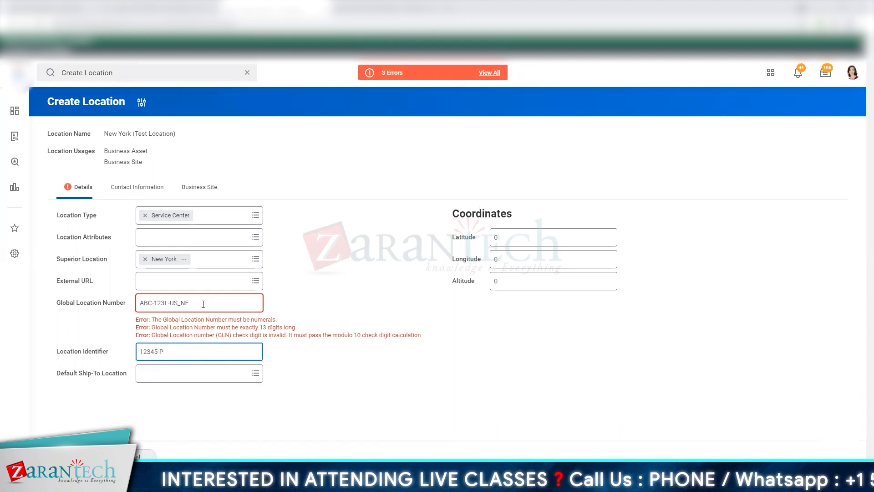
- Try an all-numeric Global Location Number starting 123456789, extend it to more digits, and clear the field
drag(205, 306, 3, 302)
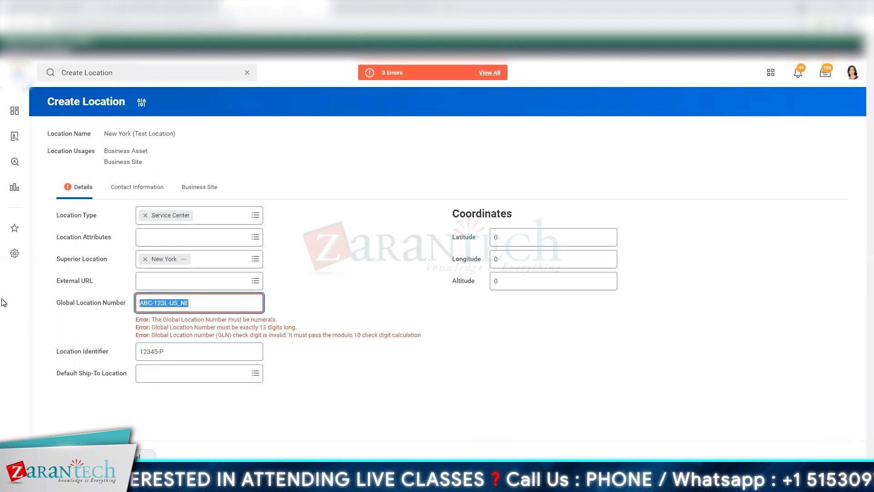
key(BackSpace)
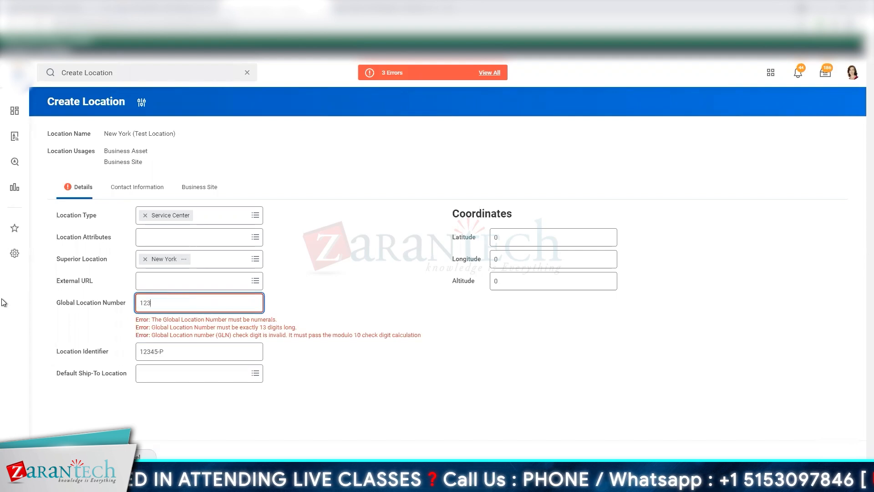
click(283, 326)
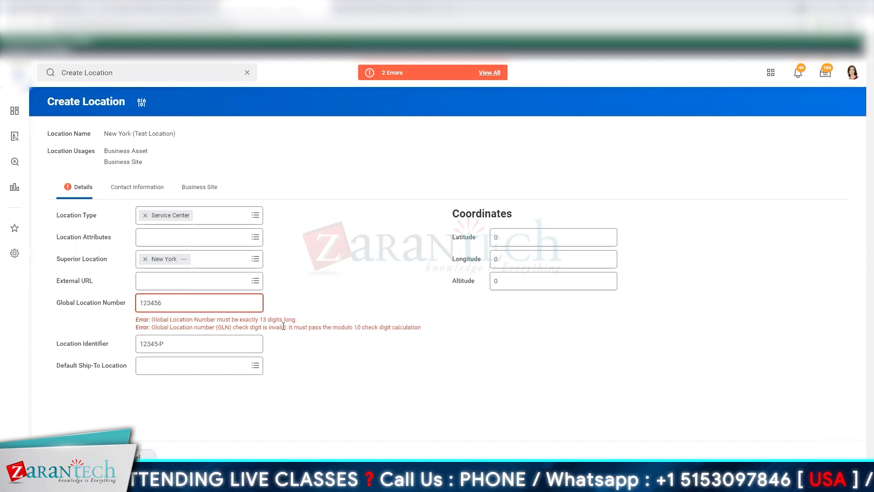
click(174, 301)
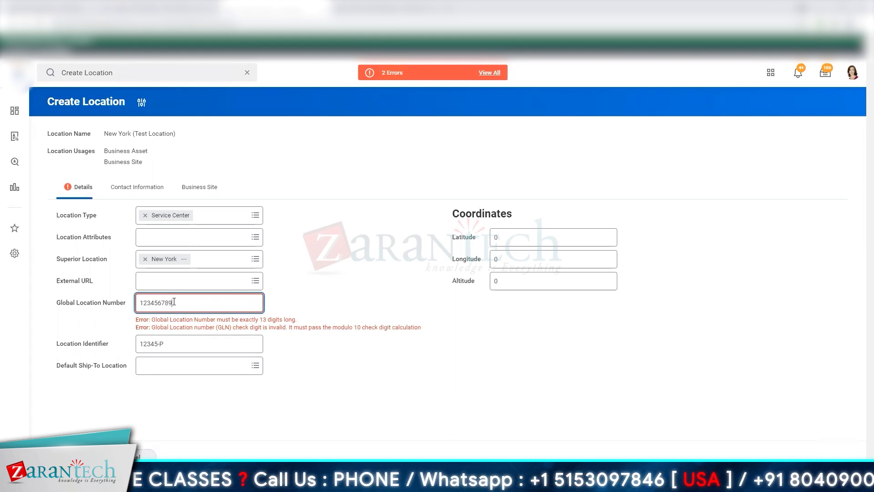
text(789)
double_click(237, 303)
key(BackSpace)
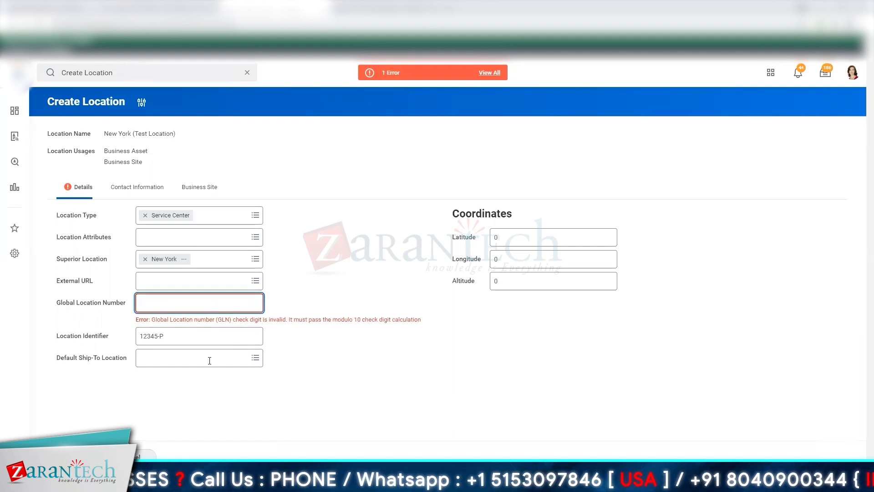
click(201, 341)
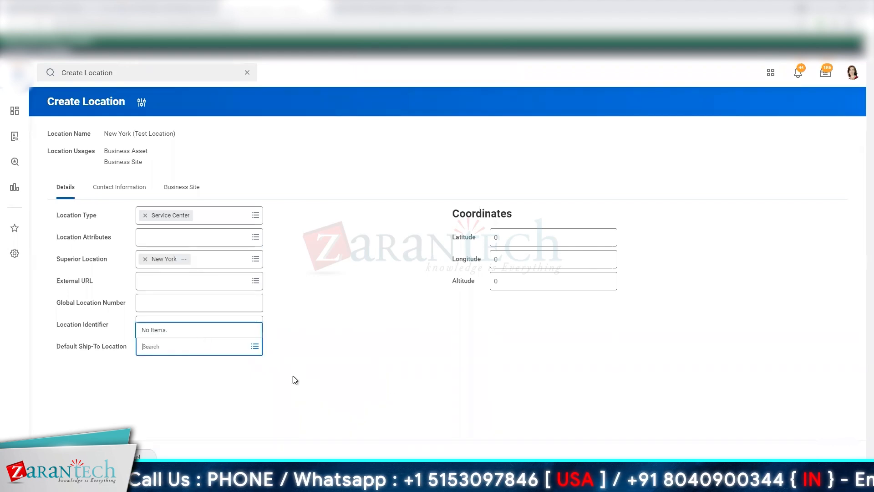
- Replace the Location Identifier with ABC-123L-US_NE and leave the Default Ship-To Location blank
click(192, 327)
double_click(192, 326)
text(ABC-123L-US_NE)
click(172, 350)
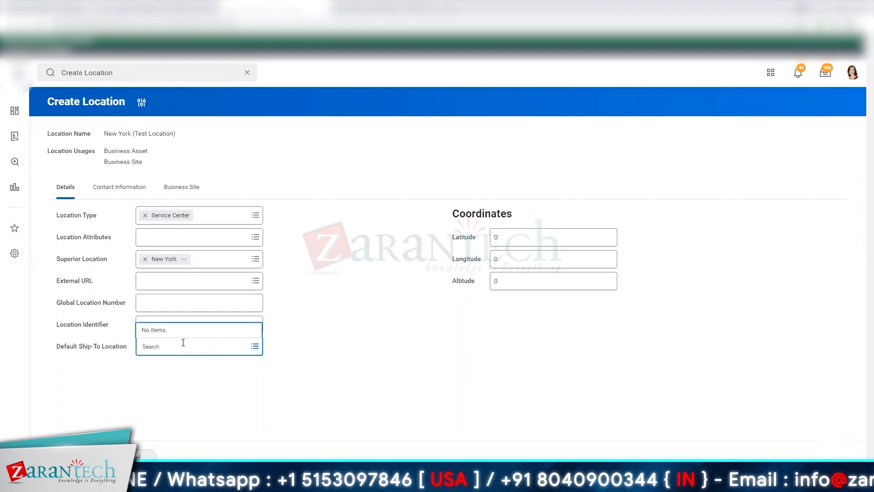
click(362, 385)
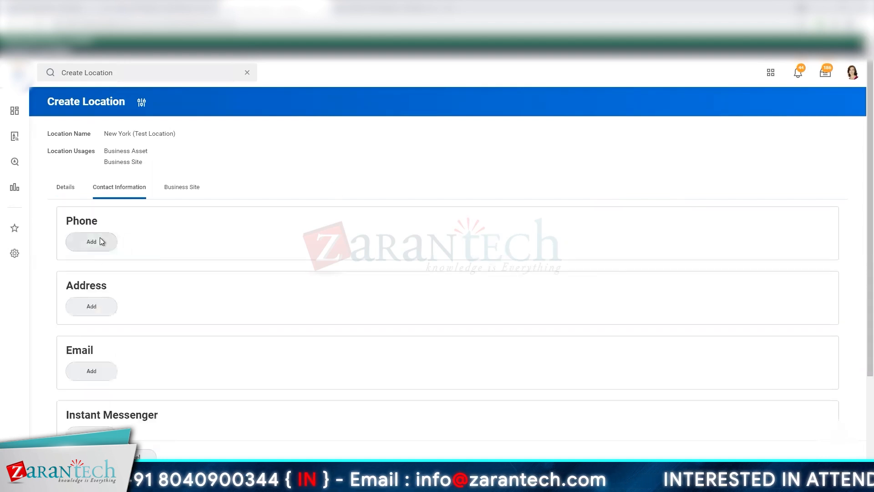
- Go back to the location's details, search for "location attri", and review the attributes in the Maintain Location Attributes task
click(65, 188)
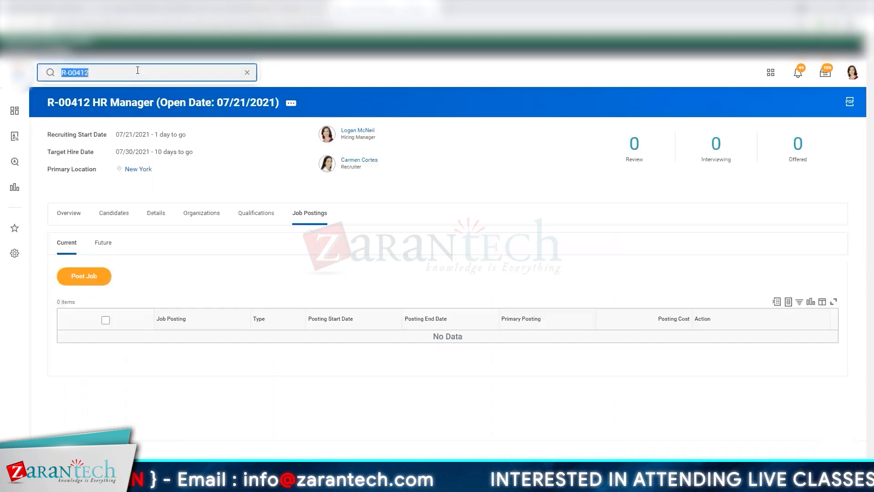
click(138, 71)
text(lo)
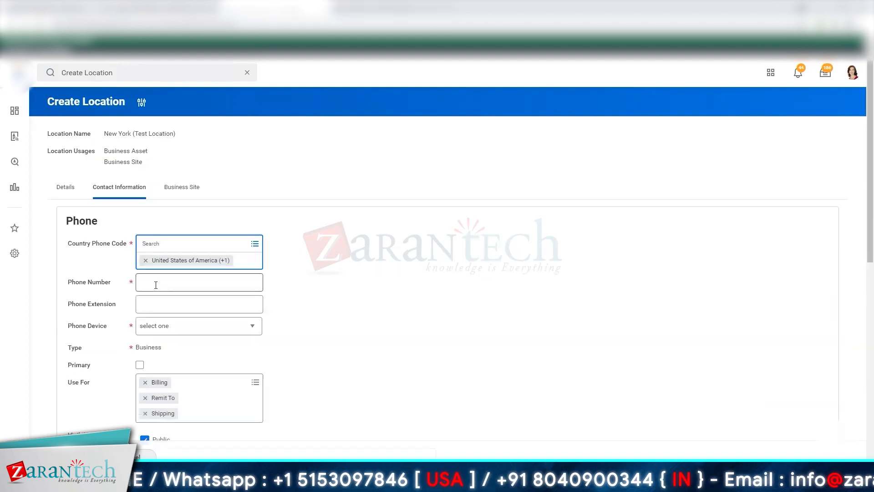
- Enter the location's business phone number under the United States code, set the device to Landline, and mark it as primary
click(156, 286)
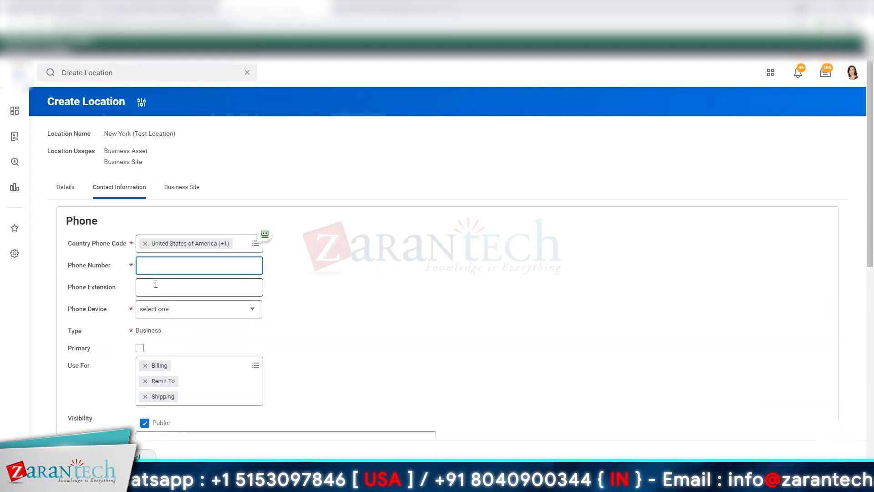
key(Tab)
key(Tab)
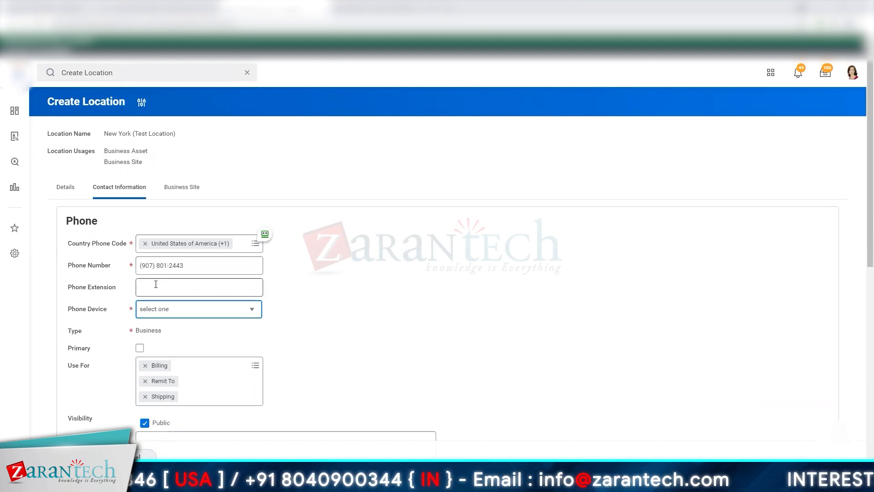
key(l)
key(Tab)
key(space)
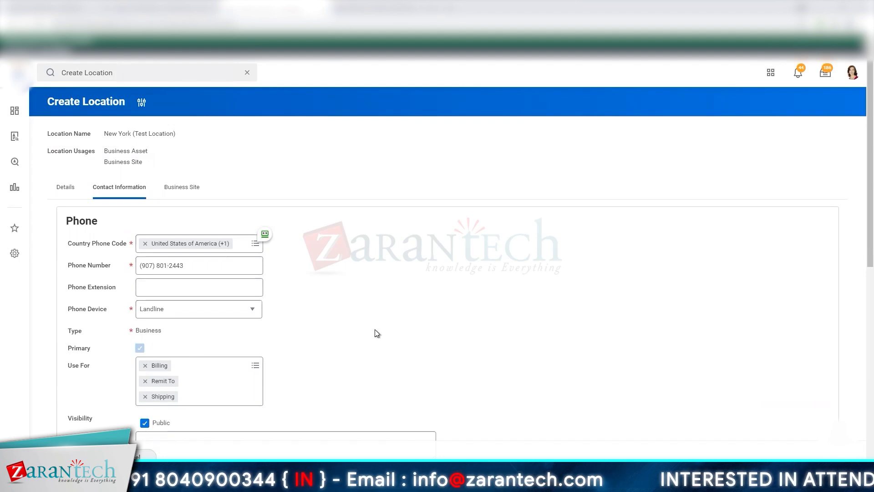
- Add a United States address for the location, filling in both address lines and New York as the city
scroll(376, 334, down, 4)
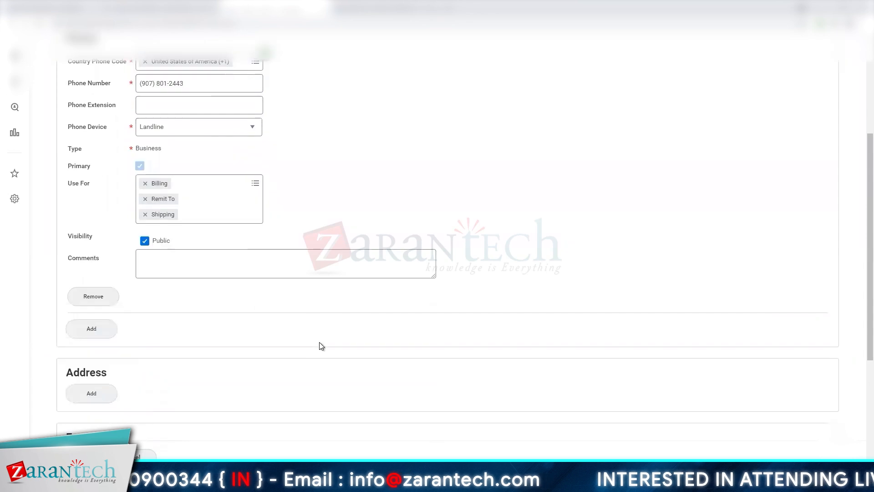
scroll(318, 342, down, 2)
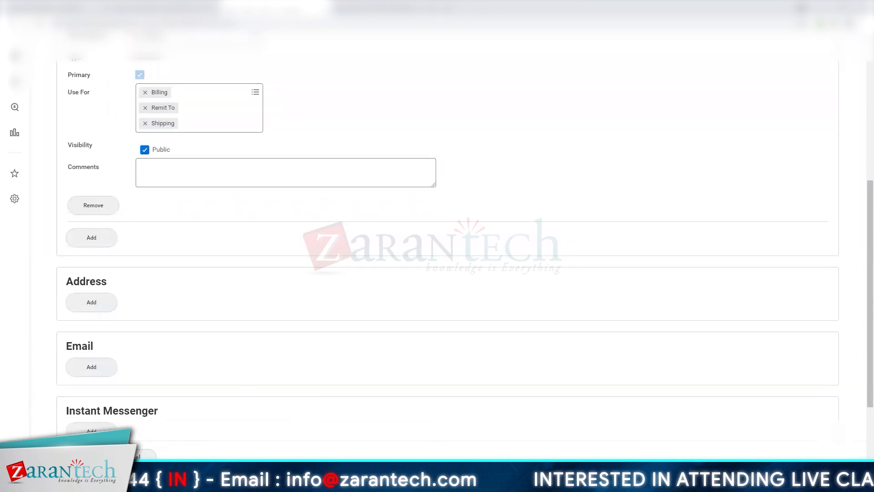
click(97, 310)
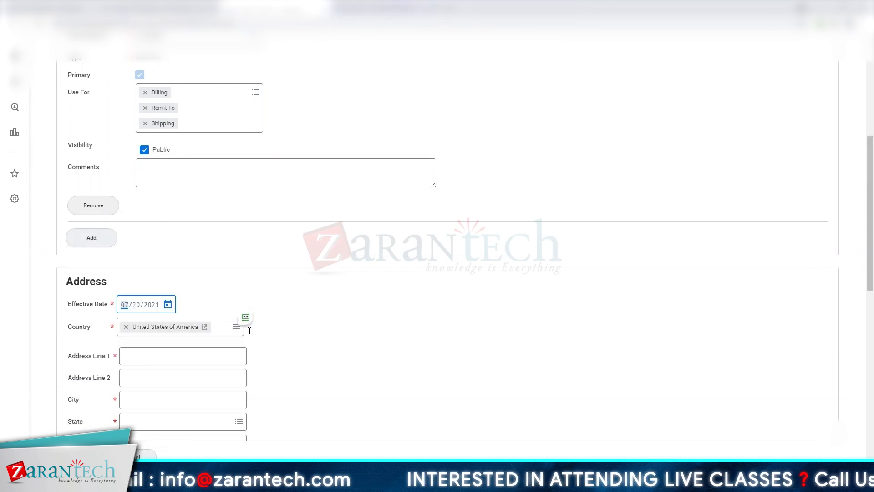
click(174, 362)
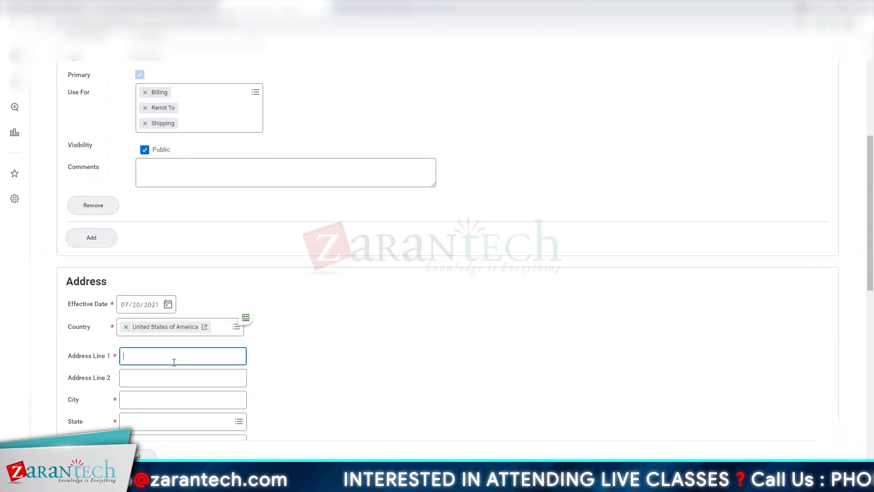
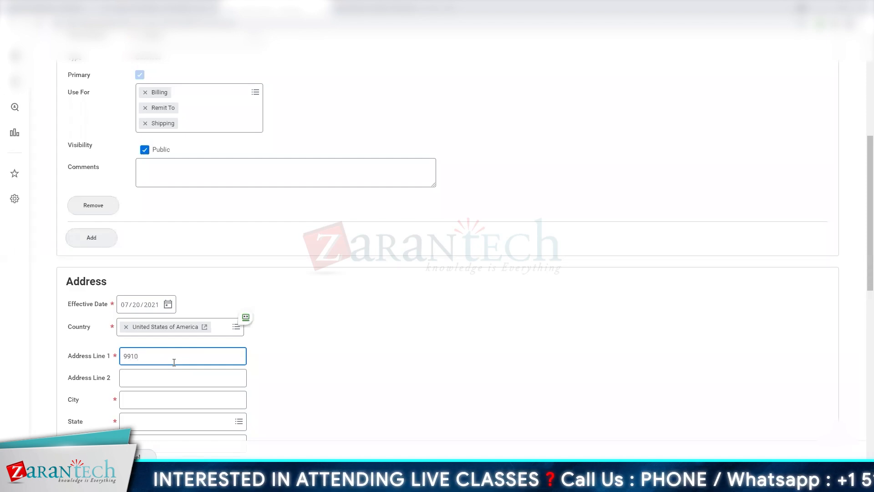
key(Tab)
text(Su)
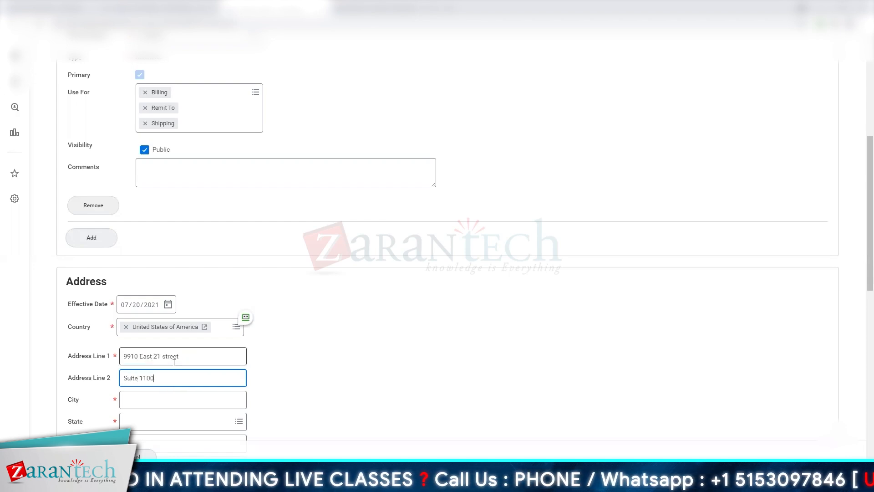
key(Tab)
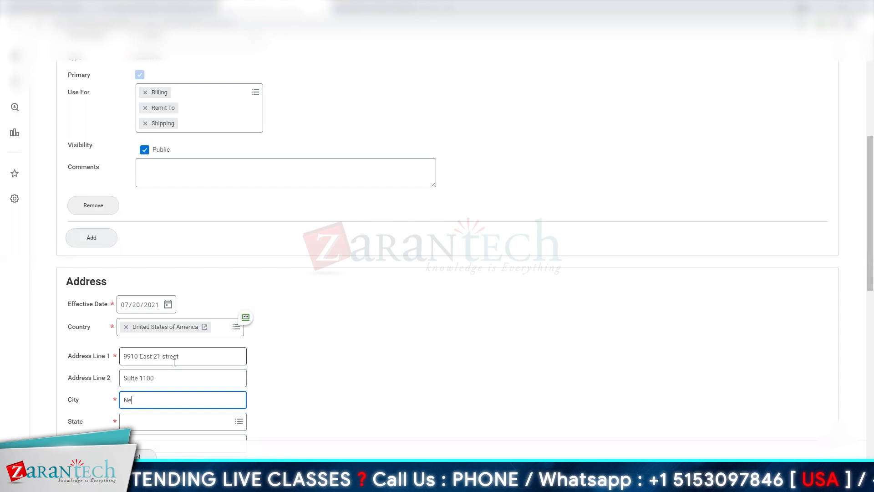
key(Tab)
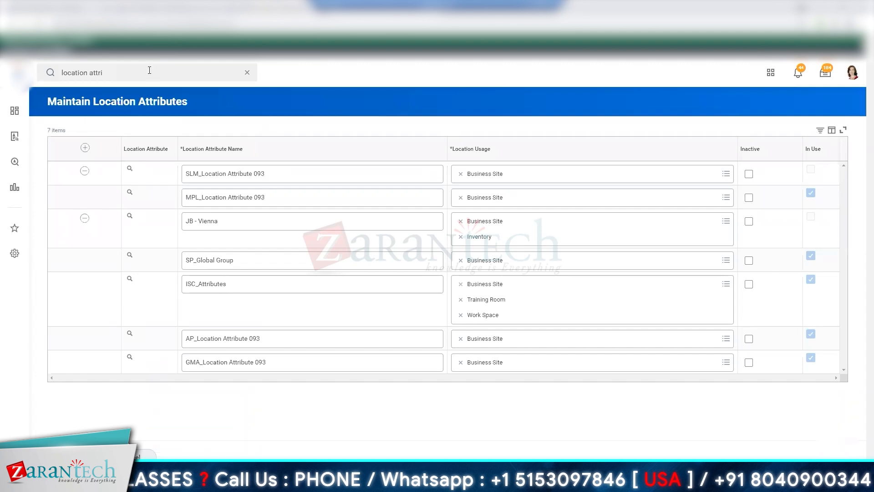
- Search for "zip code new york", first in Workday and again in a new browser tab
click(146, 70)
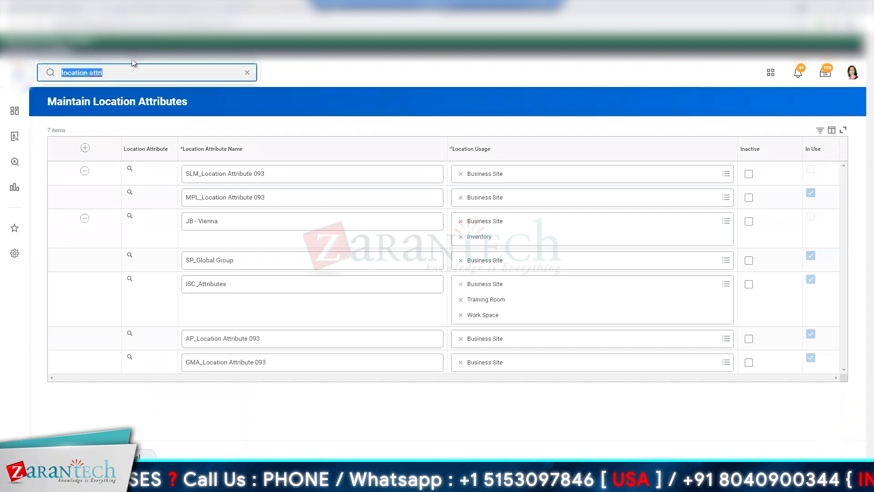
text(zip code new york)
key(Return)
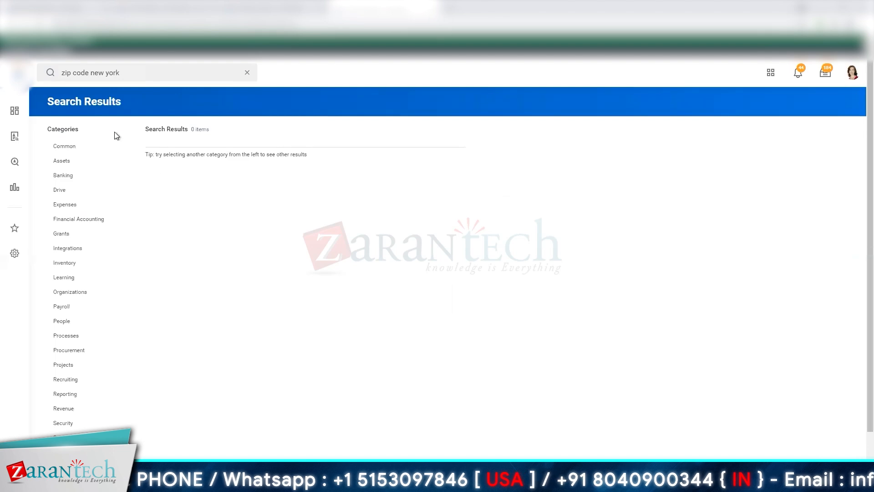
click(143, 78)
key(ctrl+c)
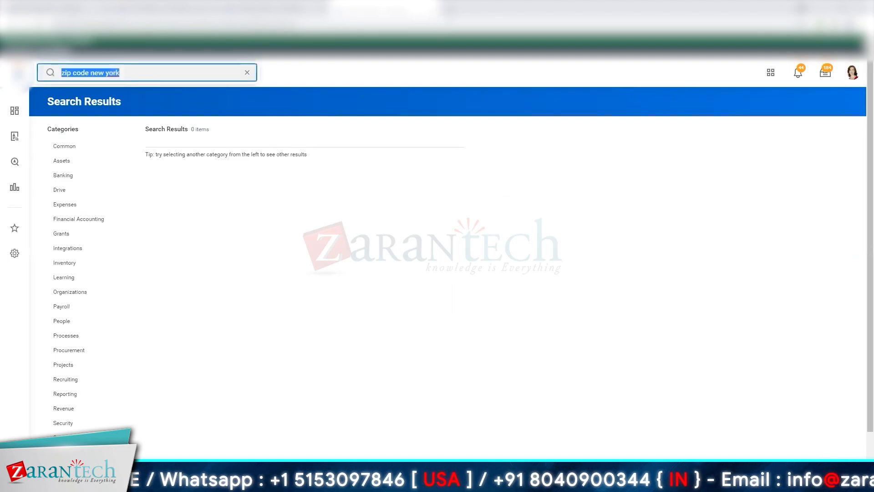
key(ctrl+t)
key(ctrl+v)
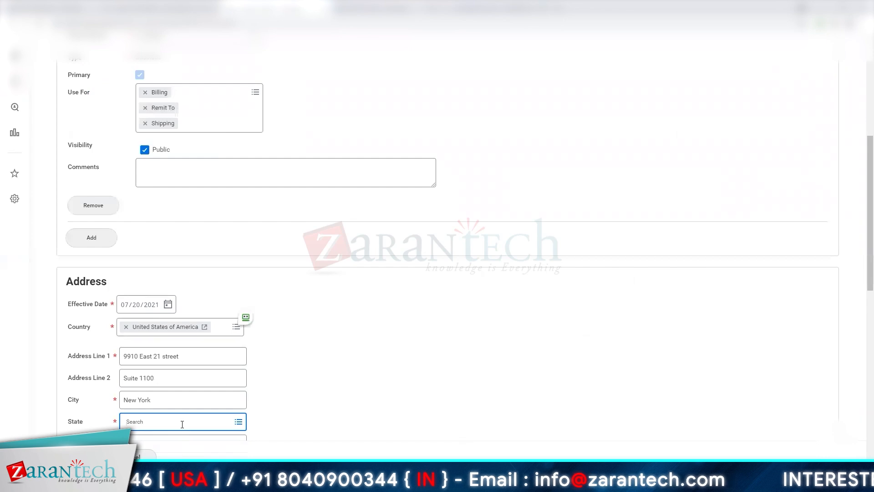
- Set the address state to New York and enter the location's postal code
click(182, 424)
text(1000)
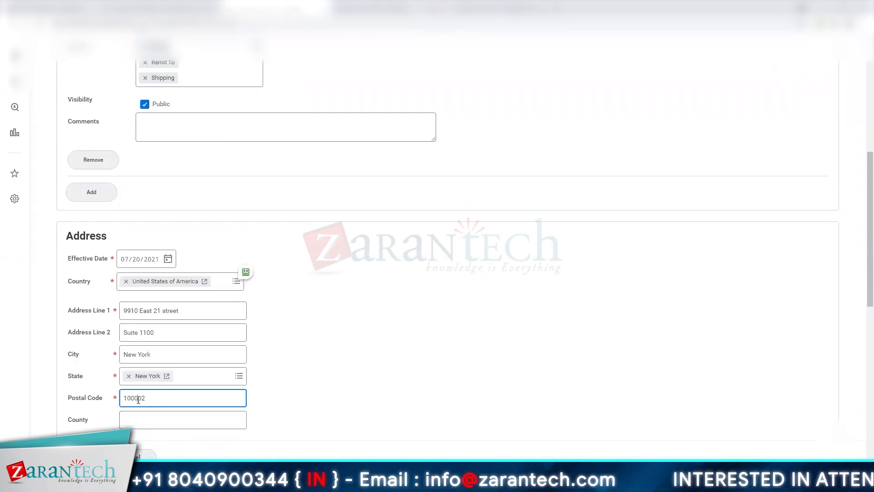
click(347, 401)
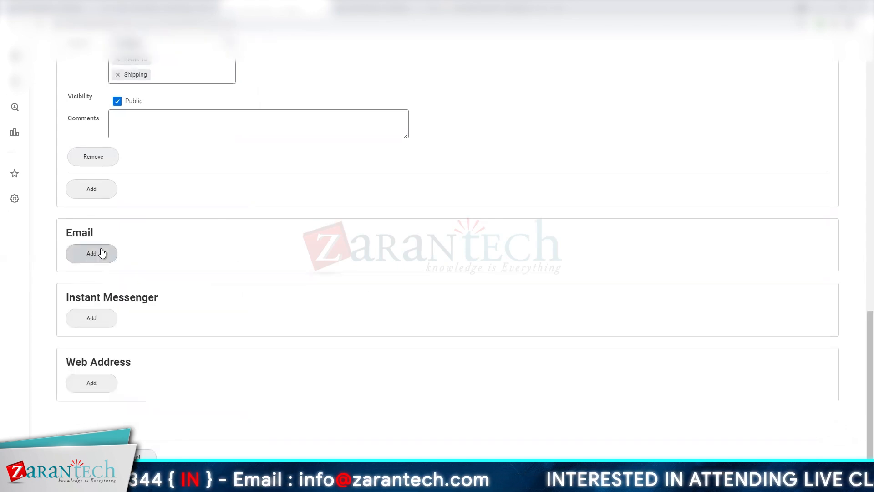
- Add the location's business email address and mark it as primary
click(101, 253)
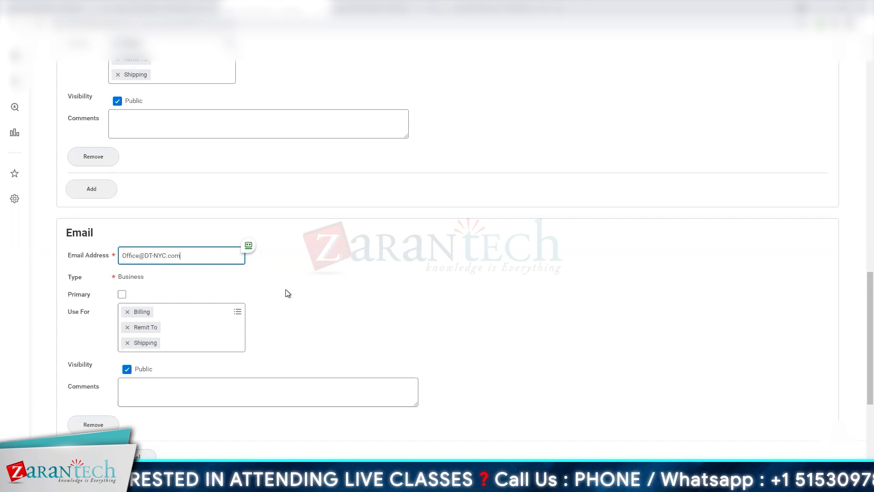
scroll(285, 289, down, 2)
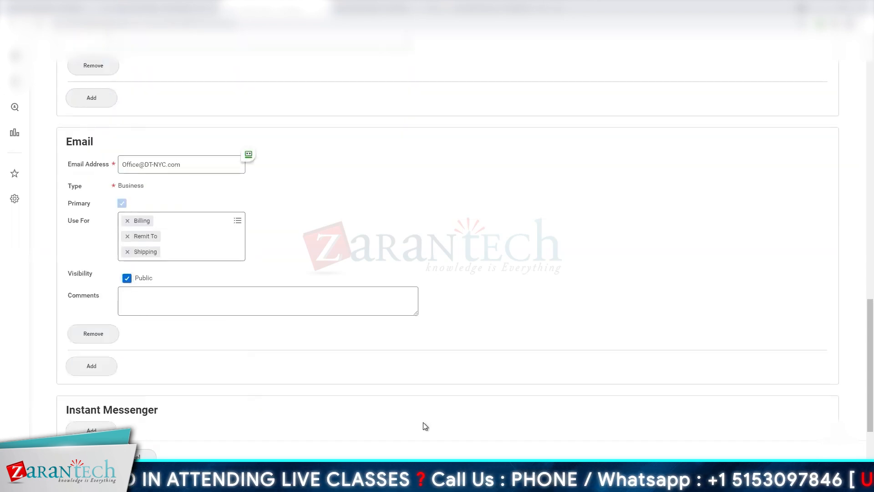
scroll(232, 386, up, 3)
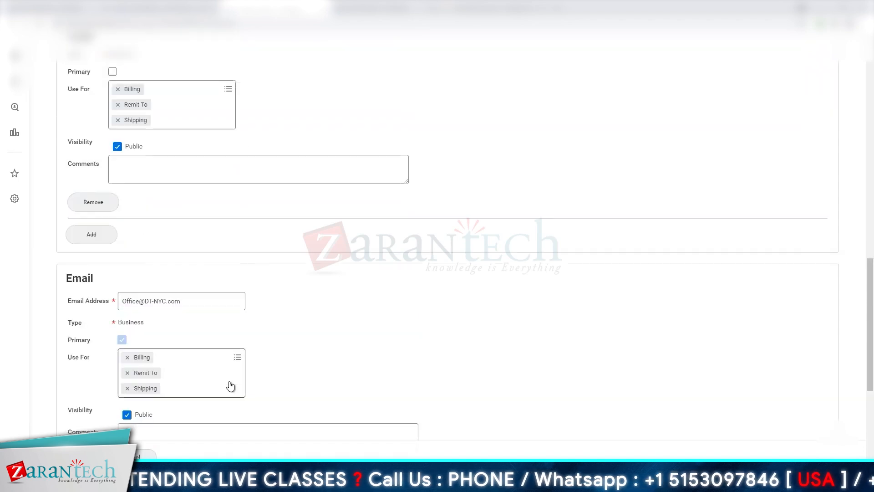
- Assign the Standard Hours - 40 time profile to the business site
scroll(230, 385, up, 15)
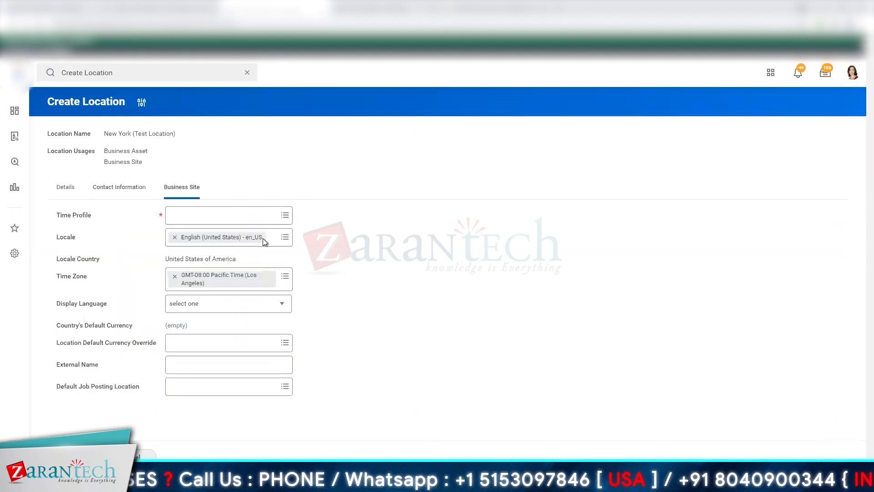
click(233, 223)
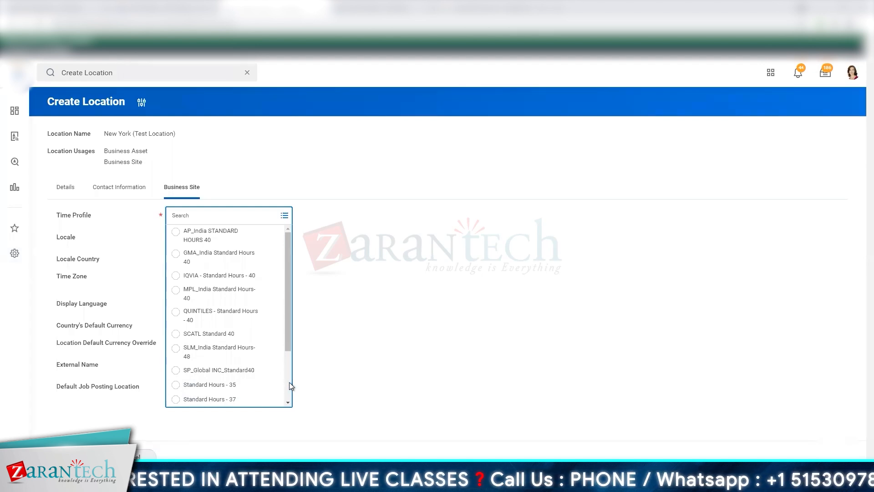
scroll(288, 382, down, 2)
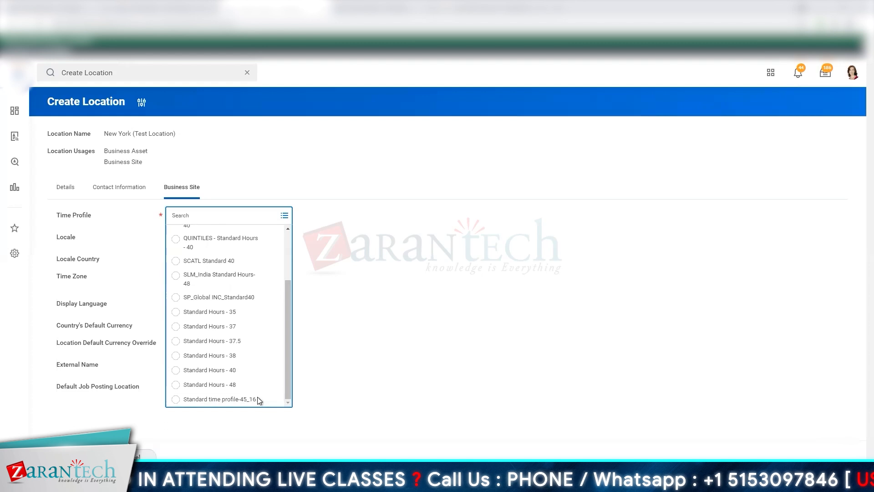
click(230, 372)
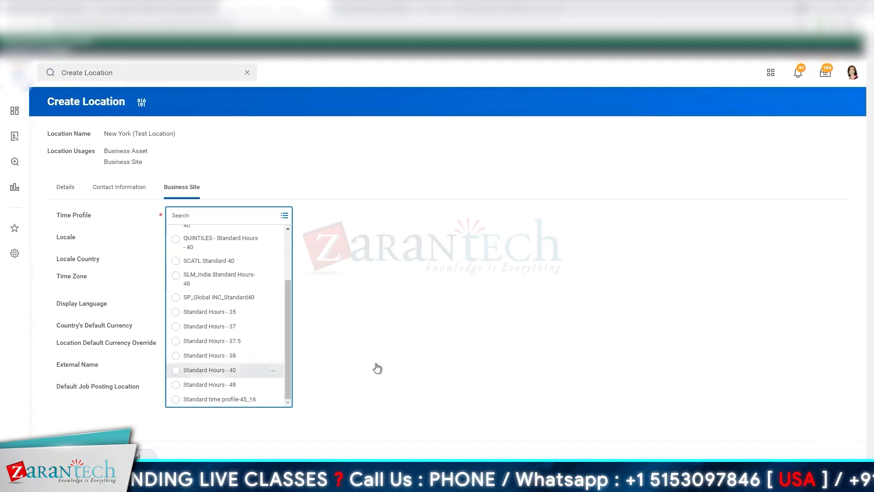
click(384, 341)
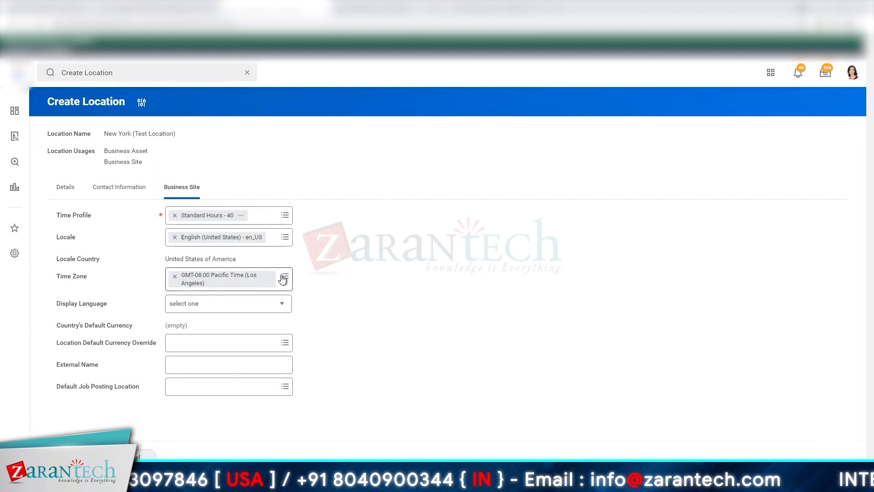
- Change the business site's time zone to GMT-05:00 Eastern Time (New York)
click(242, 285)
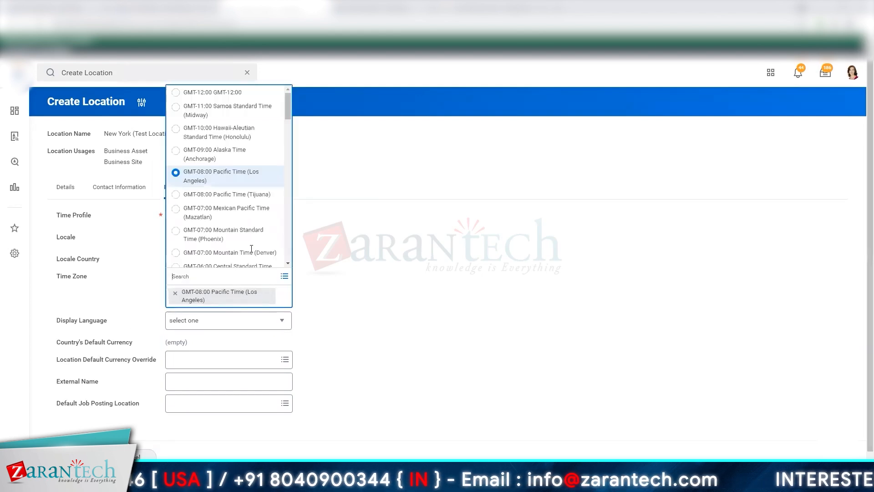
drag(287, 116, 283, 140)
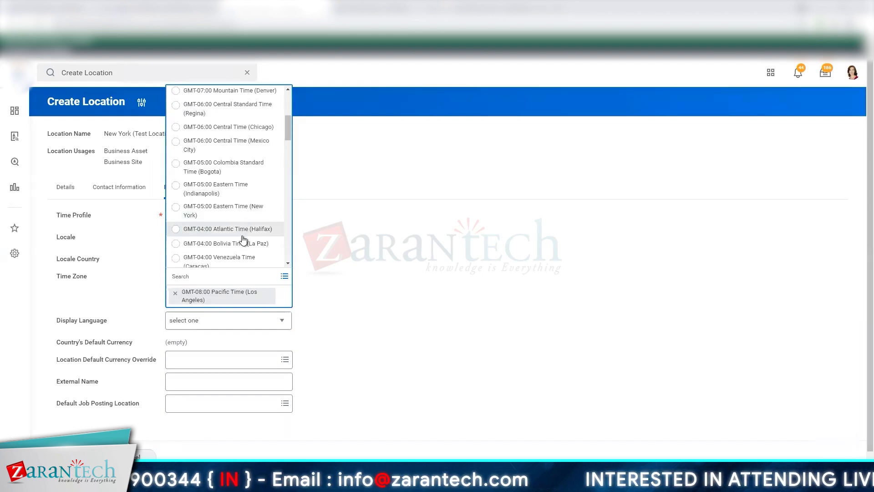
click(245, 209)
click(343, 267)
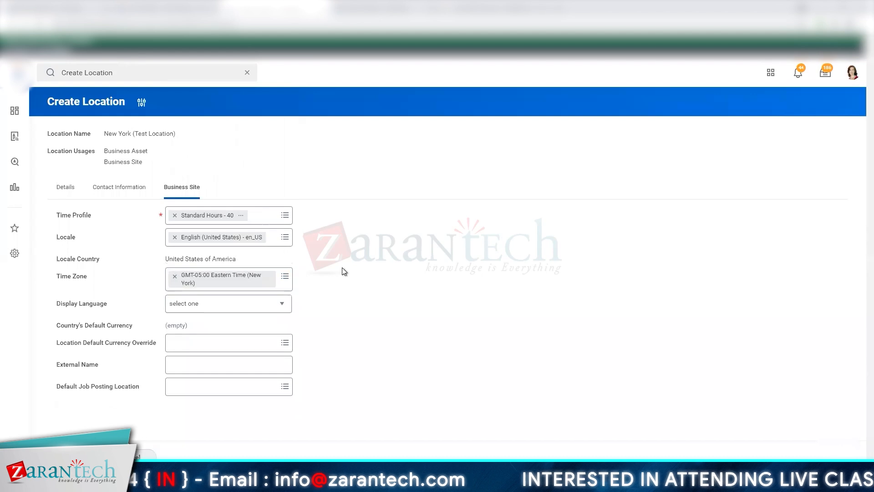
- Examine the available display languages and review the location's contact information
click(237, 303)
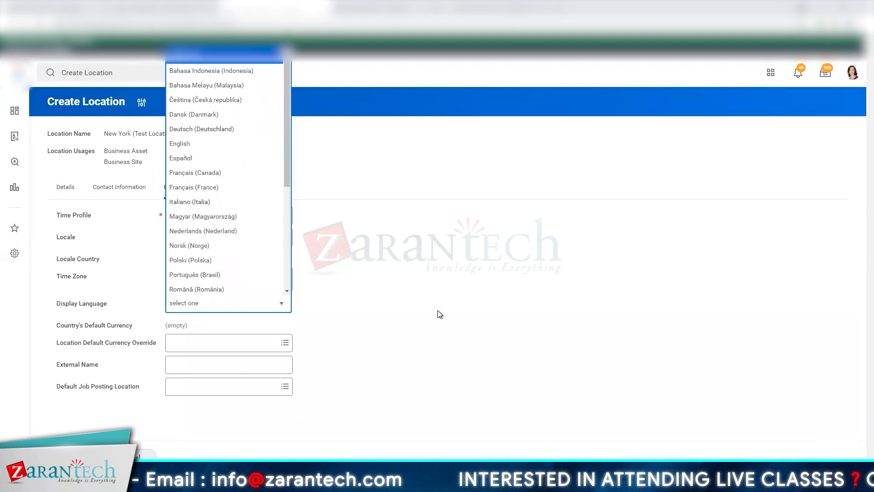
click(419, 287)
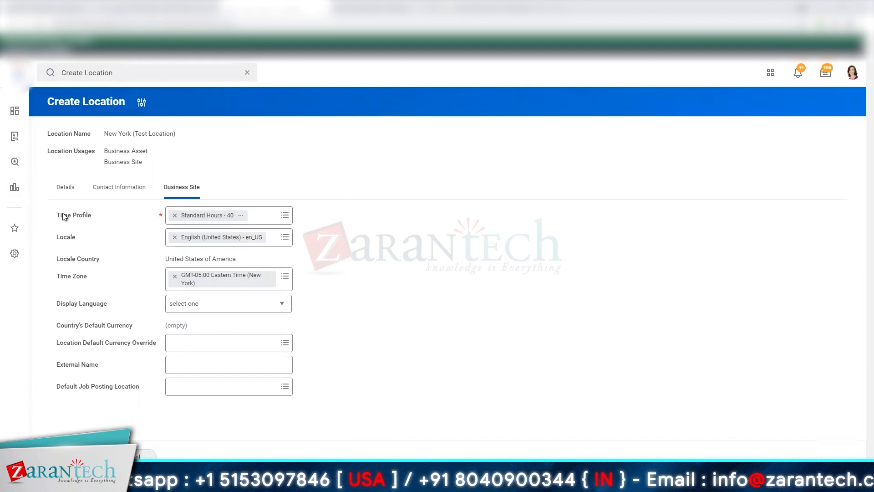
click(116, 190)
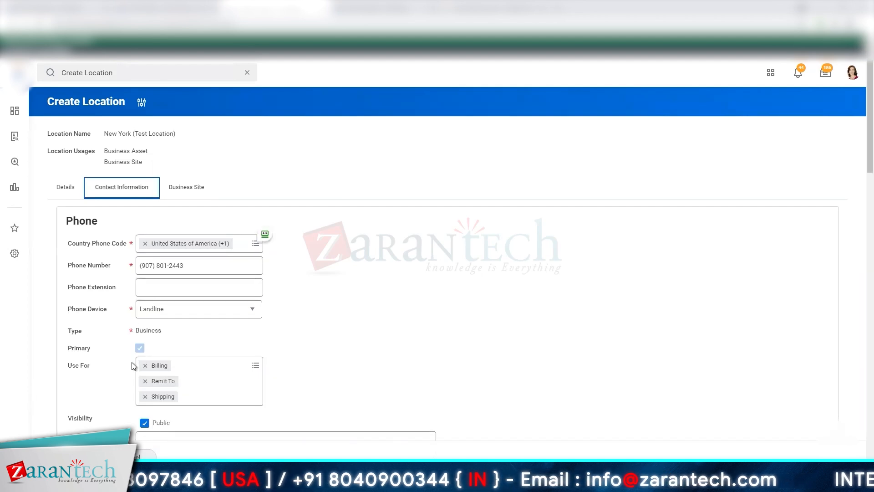
- Replace the superior location in the details with Home Office (USA), searching for "united states", and submit the location
click(67, 188)
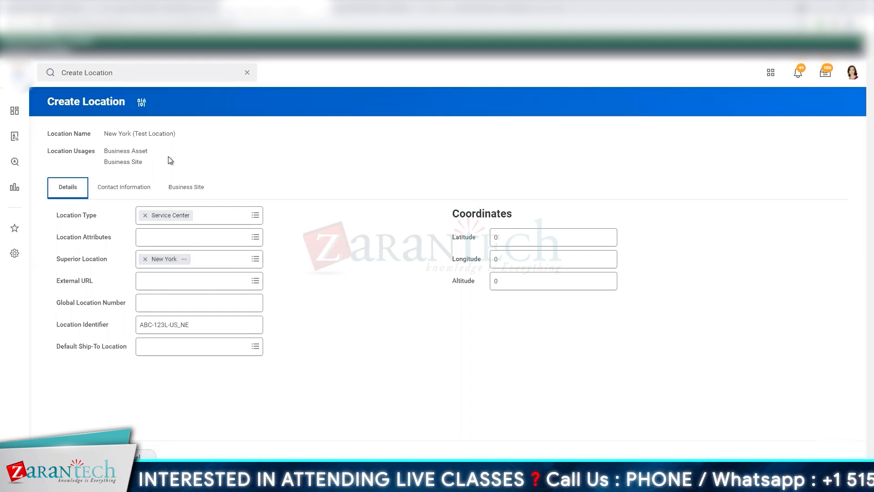
click(146, 260)
click(193, 263)
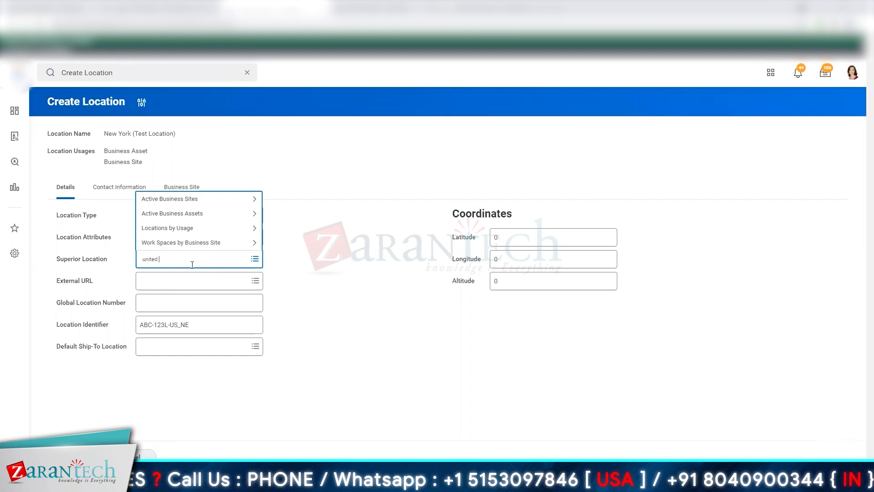
text(united states)
key(Return)
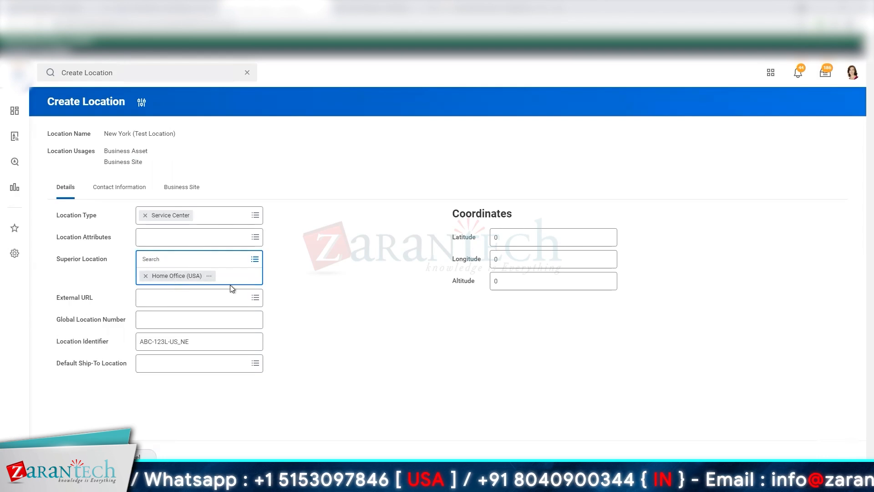
click(315, 282)
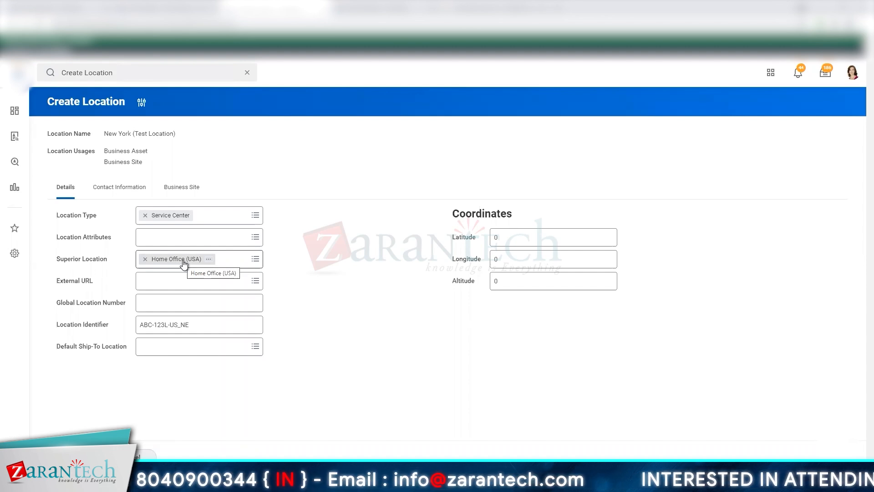
click(73, 457)
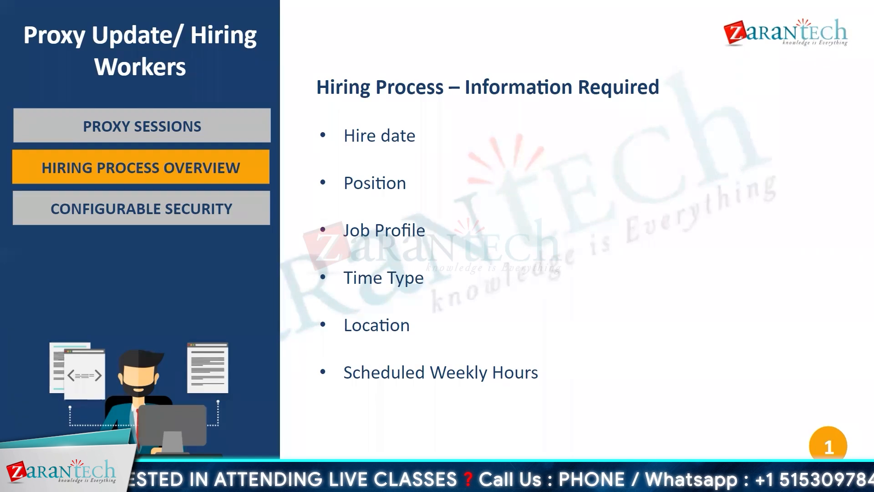
click(441, 298)
click(441, 297)
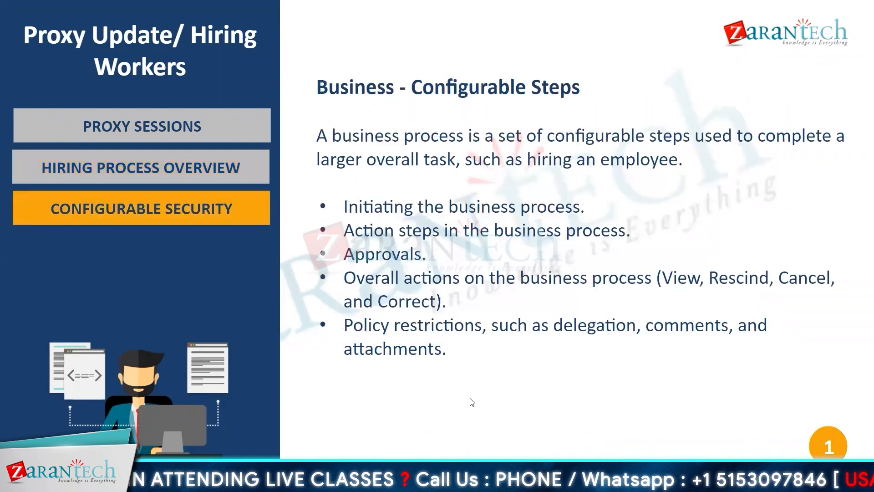